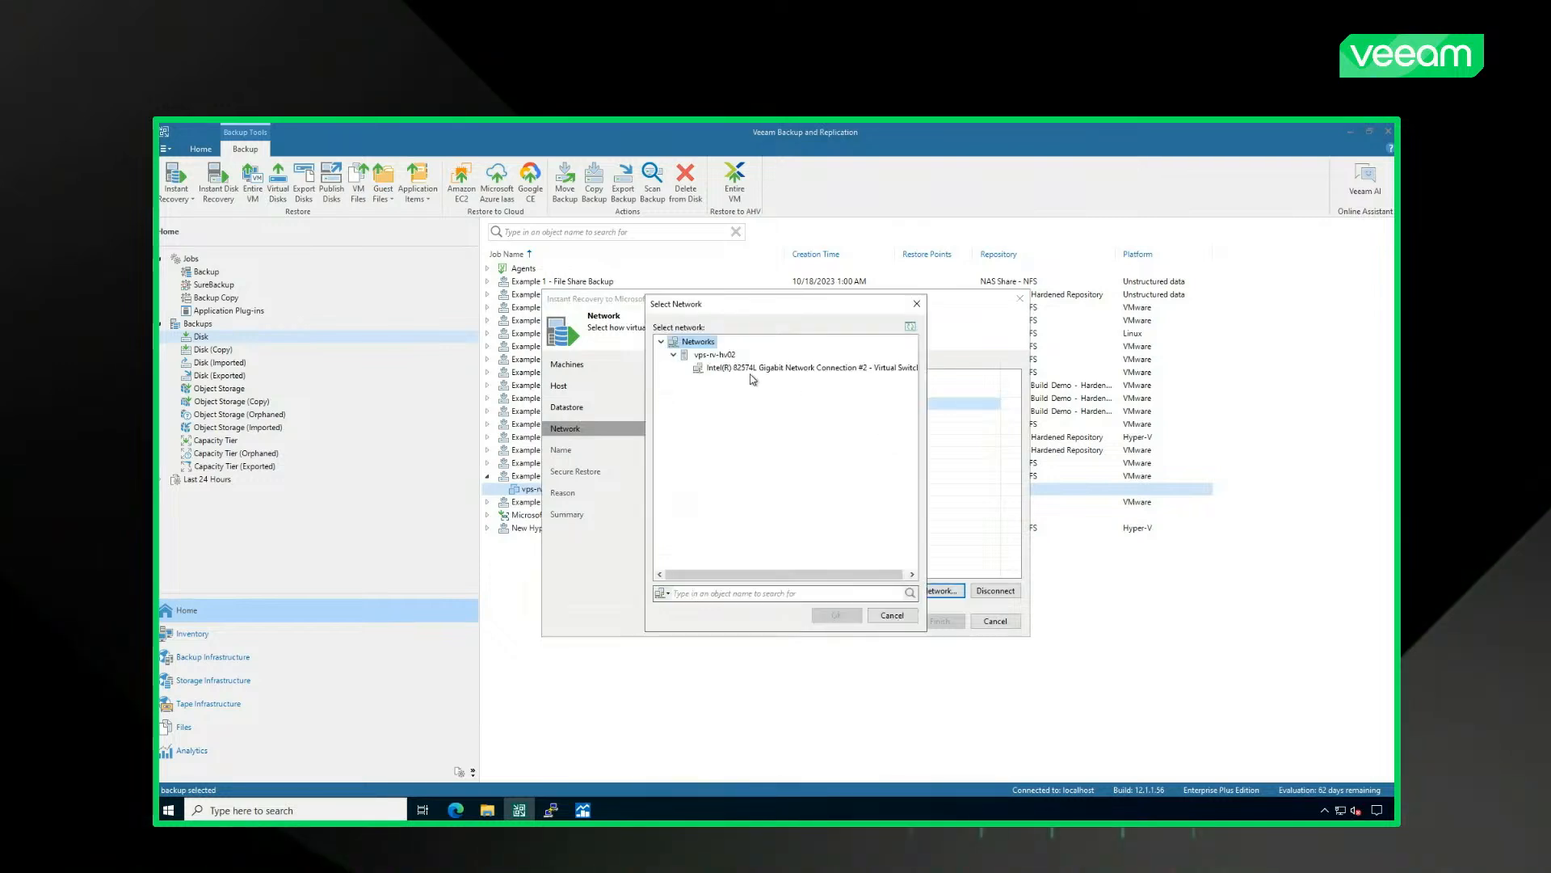
- Map the Lab VMs network to the host's Intel(R) 82574L virtual switch adapter
click(756, 370)
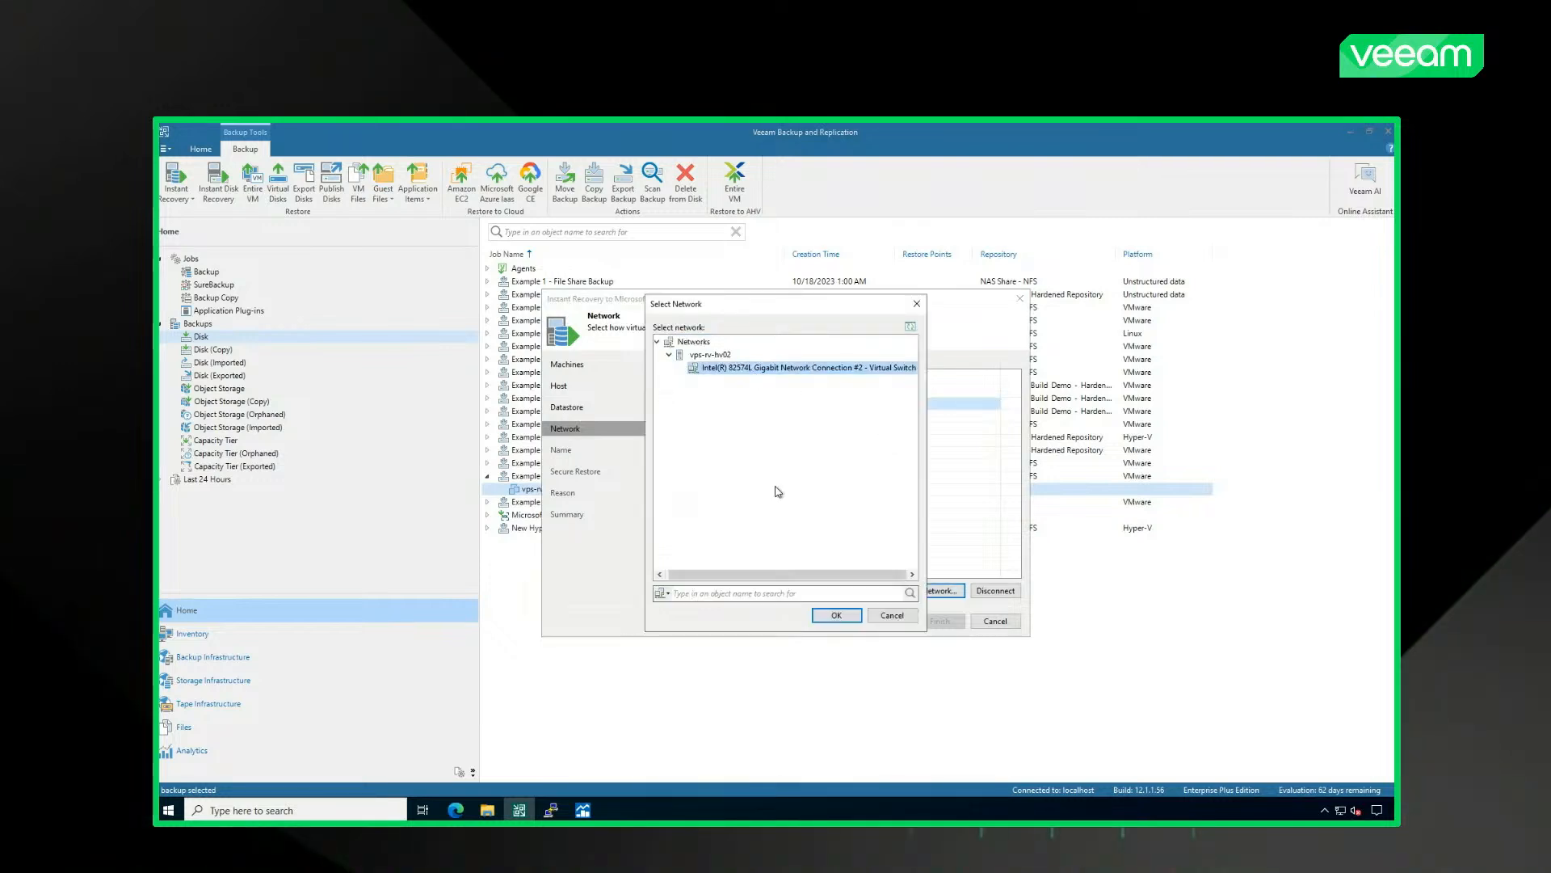
click(833, 619)
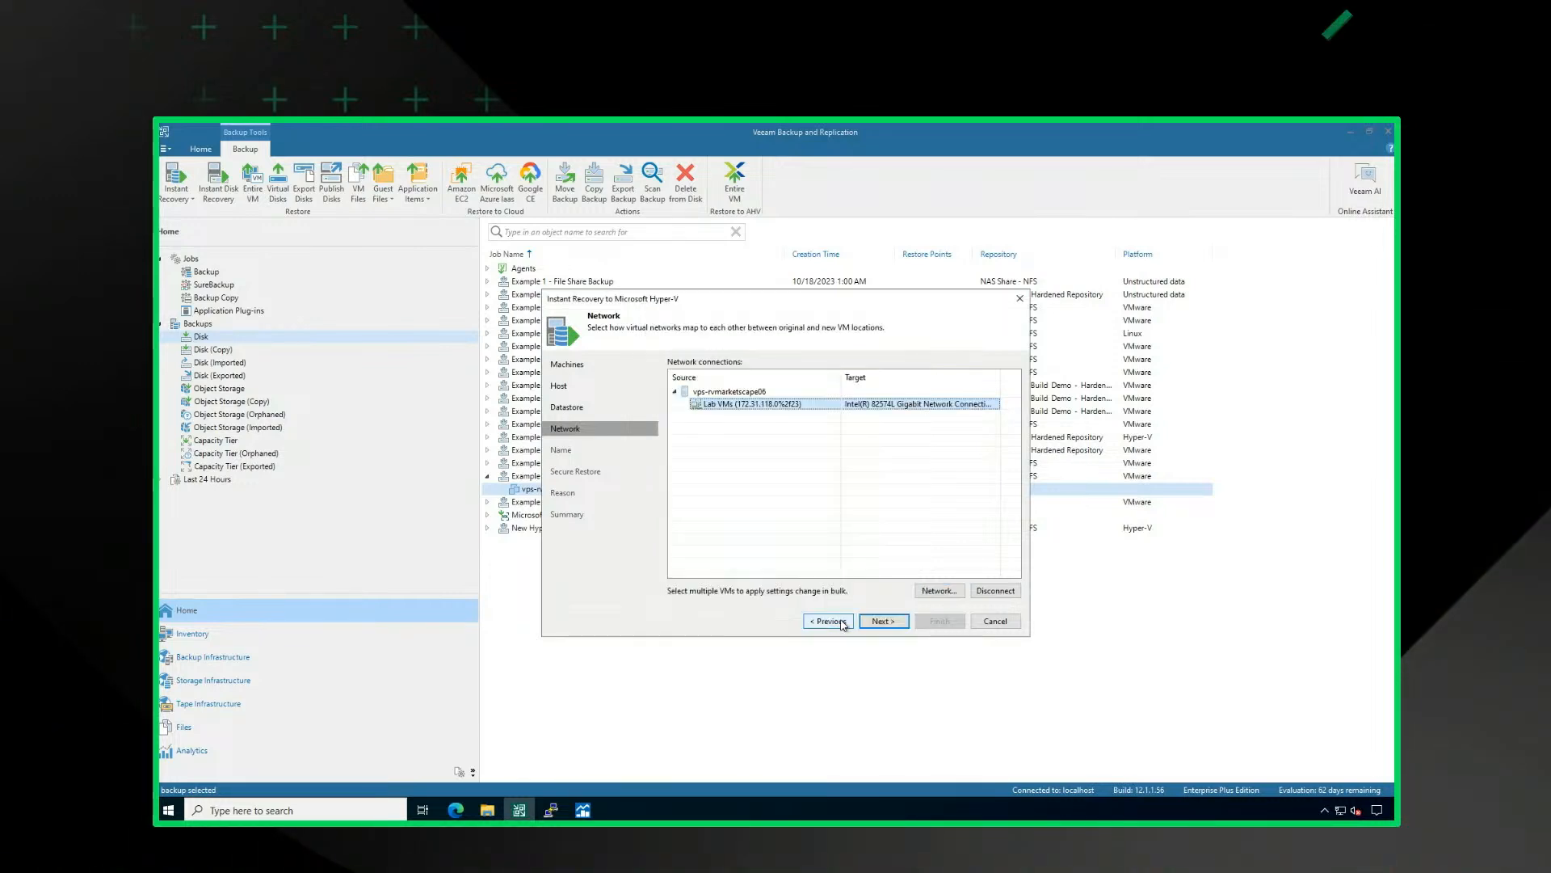
click(880, 622)
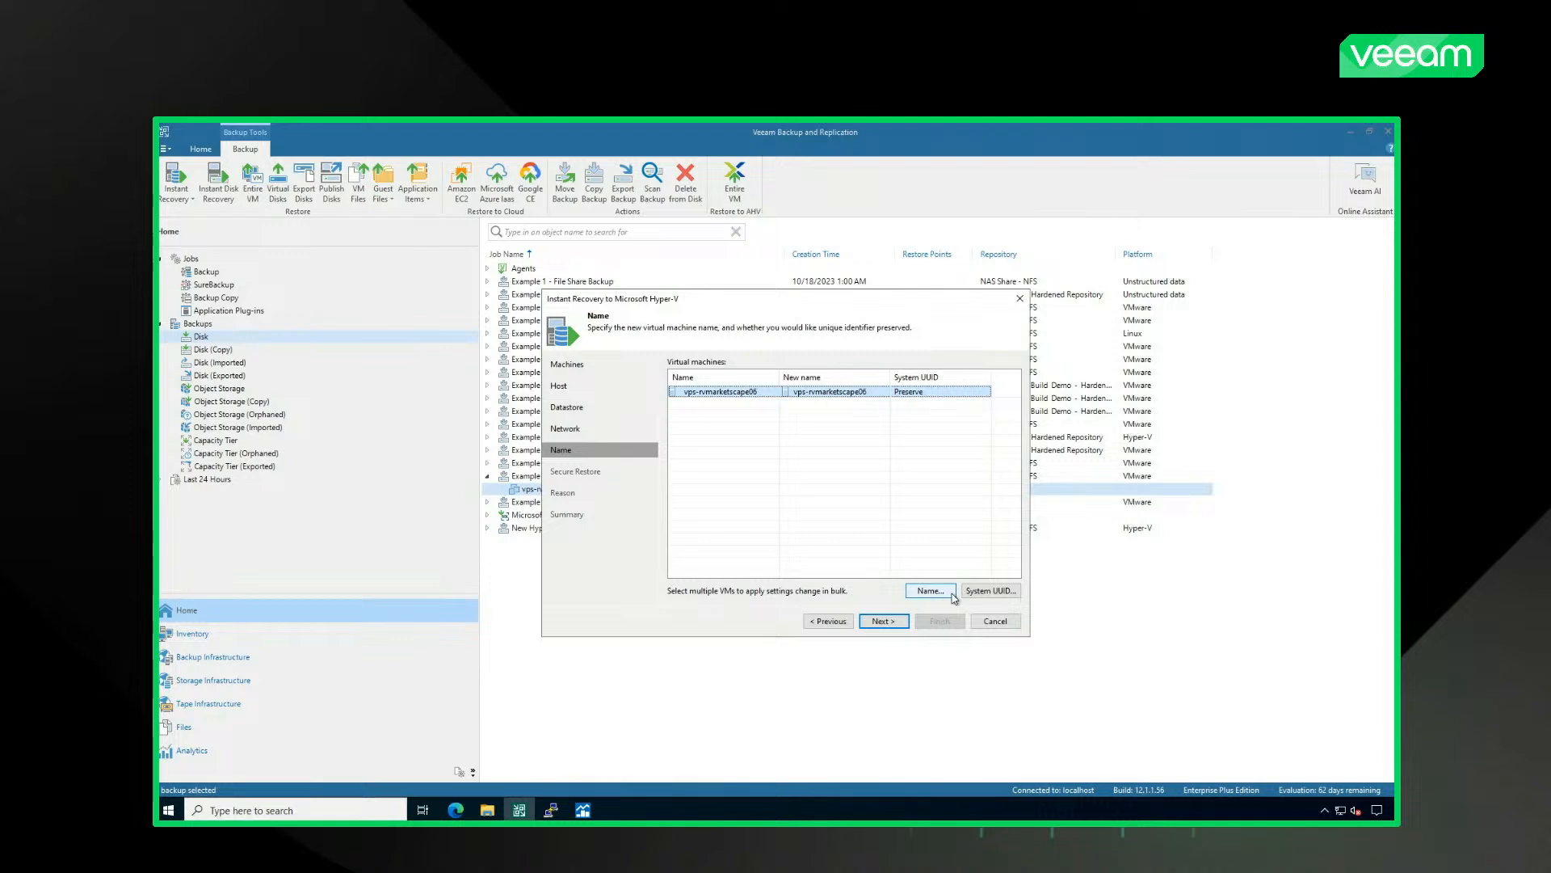
- Rename the recovered VM to vps-rvmarketscape06_goose by replacing the _restored suffix with _goose
click(952, 594)
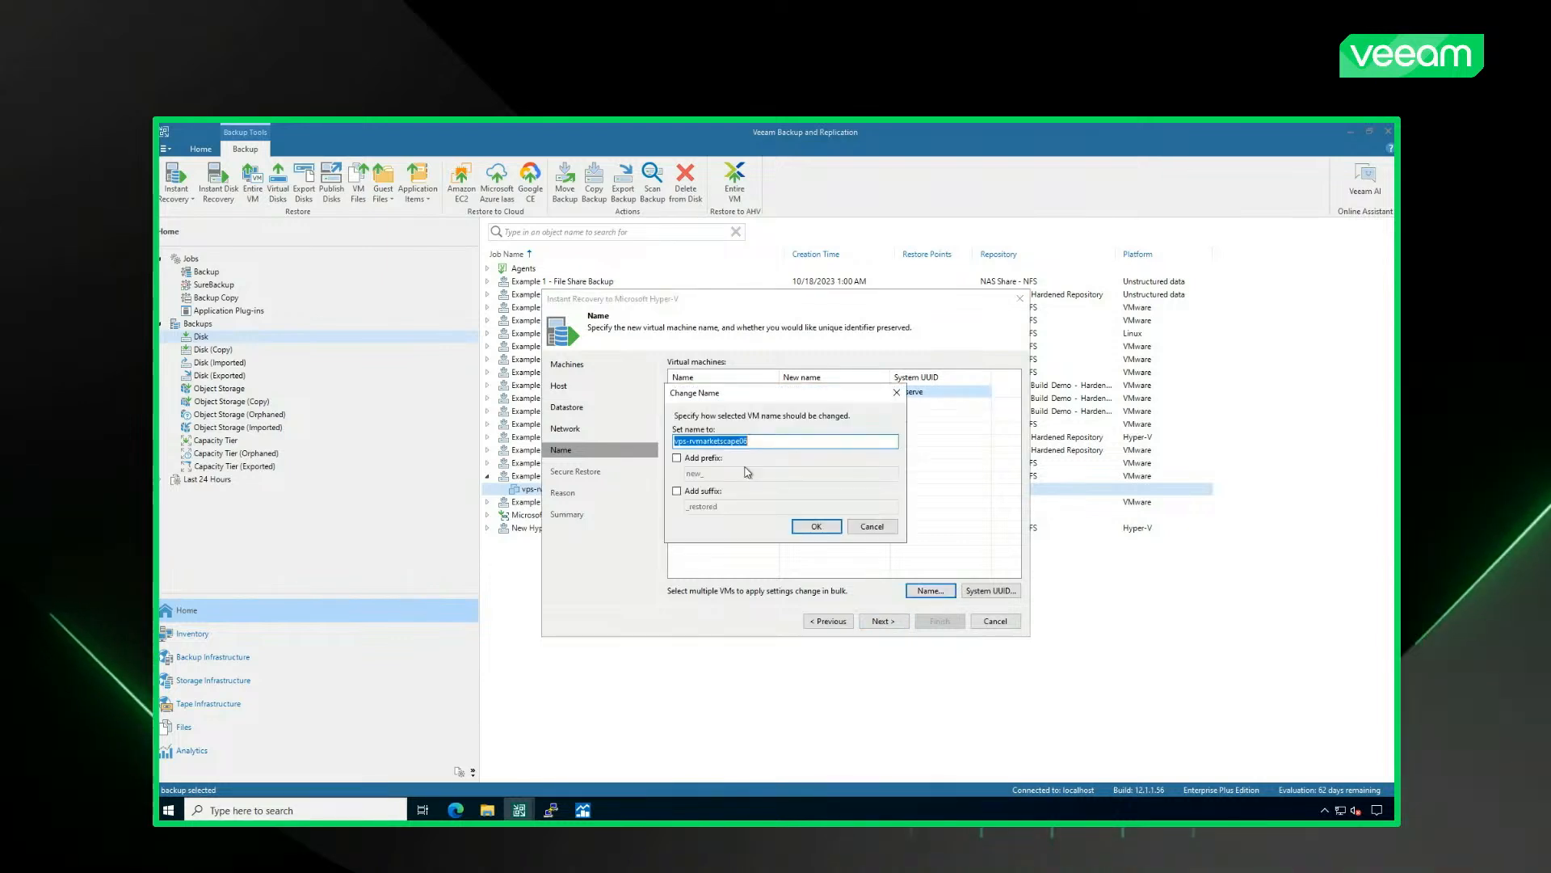
click(713, 493)
double_click(689, 507)
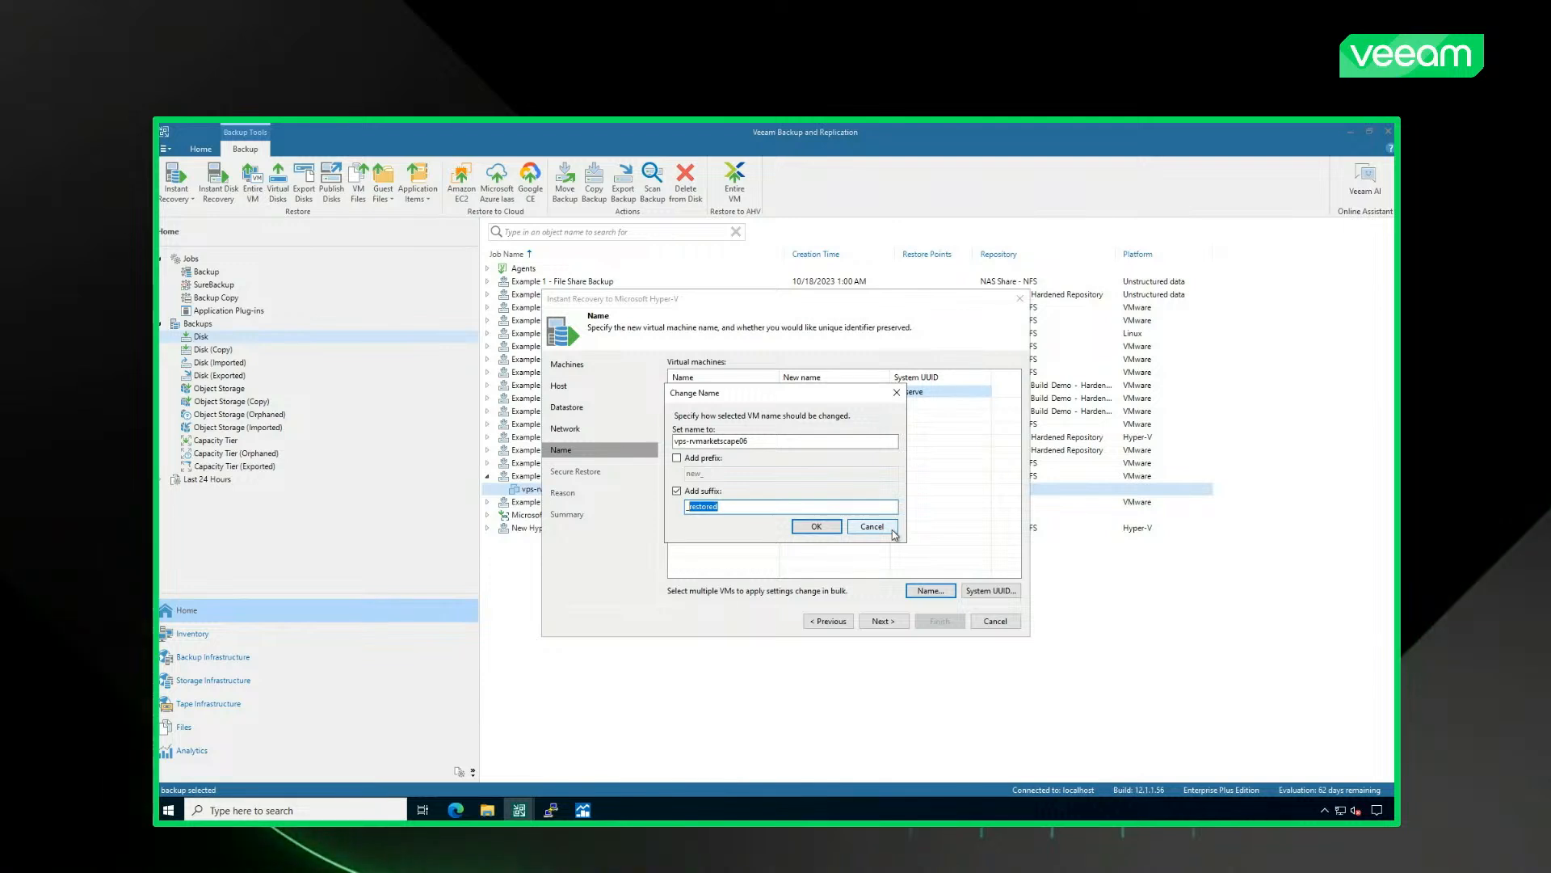
text(e)
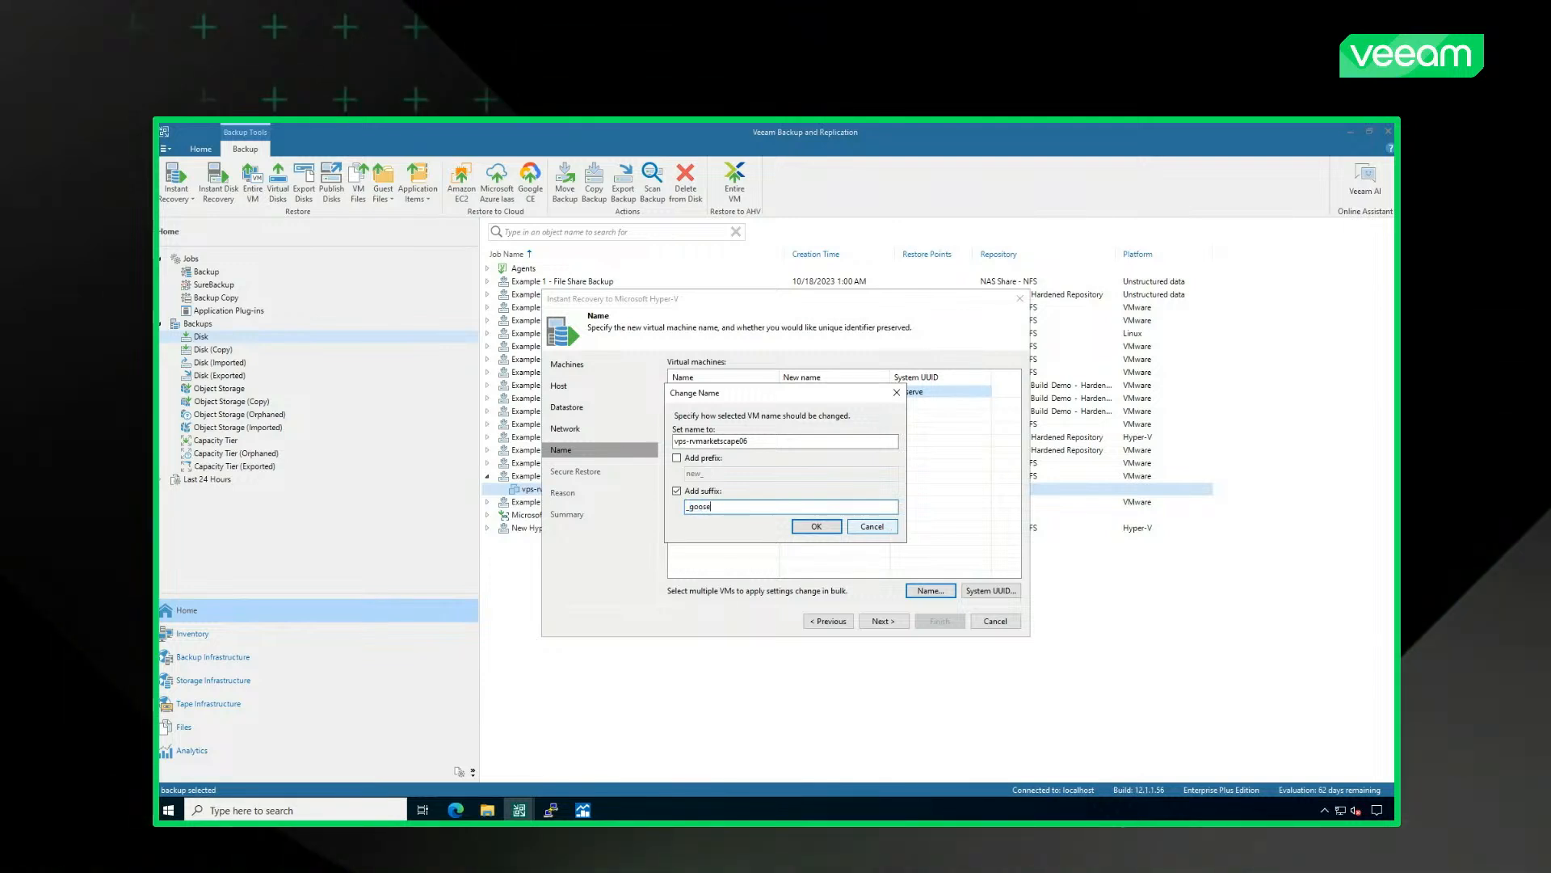
click(818, 527)
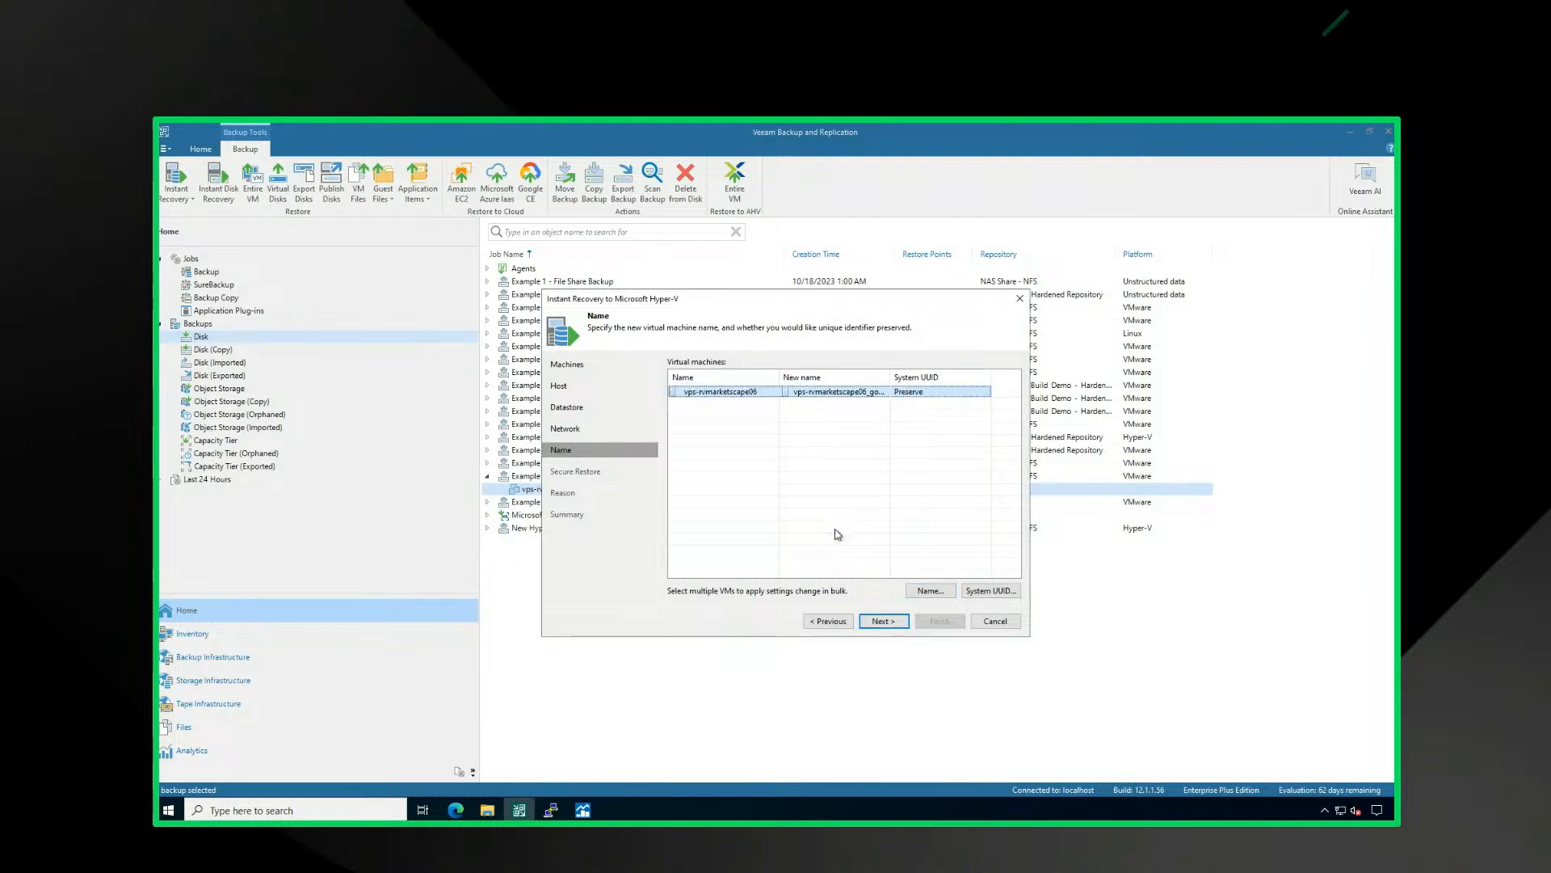
click(878, 622)
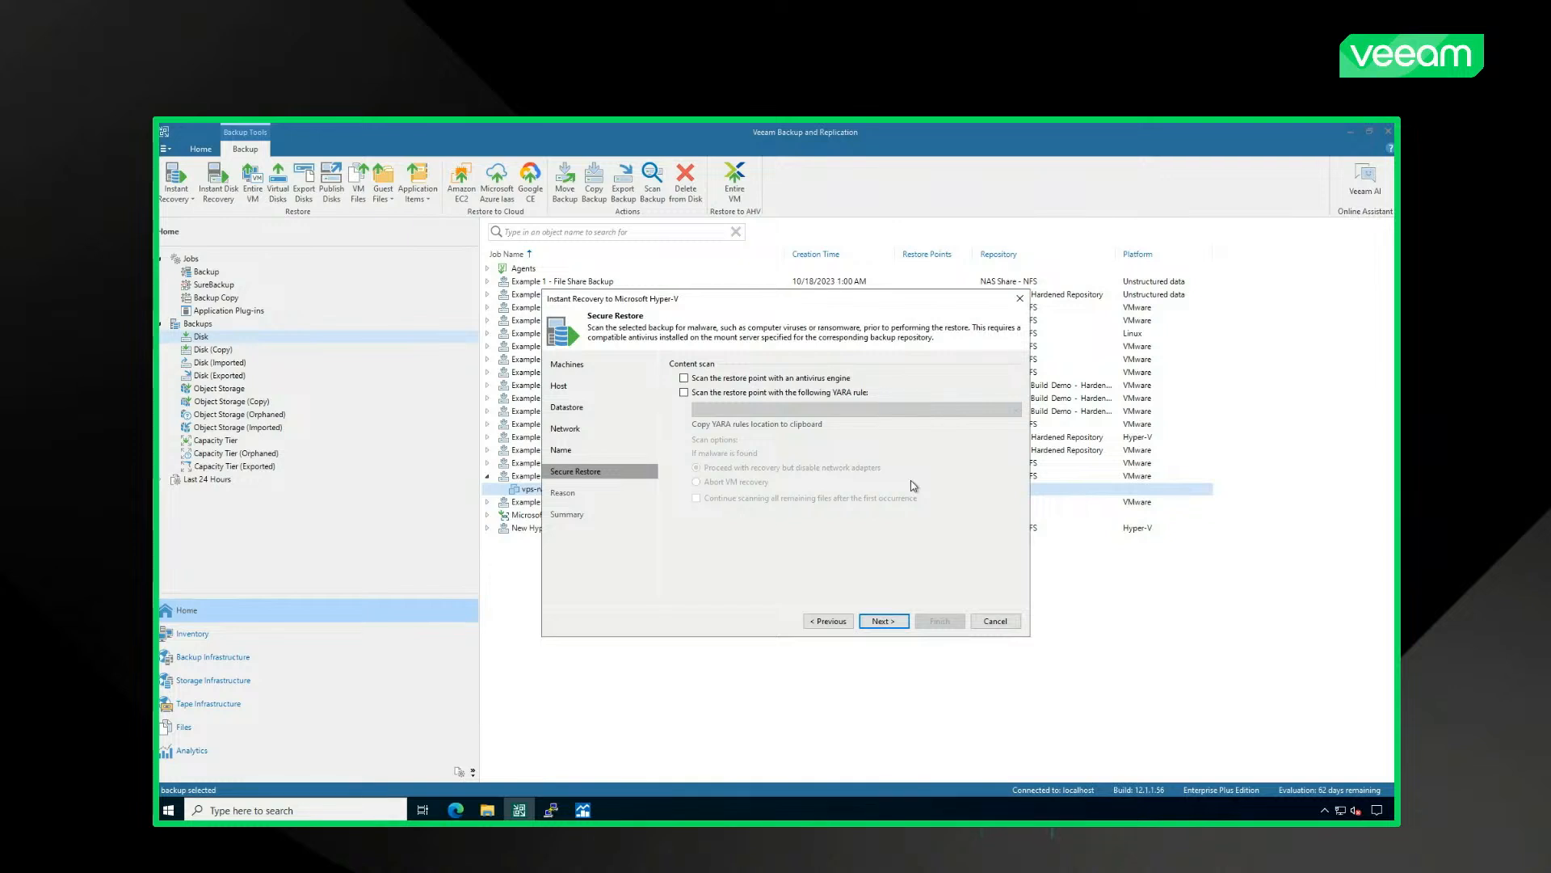
- Leave the antivirus and YARA scans unchecked on the Secure Restore page
click(883, 620)
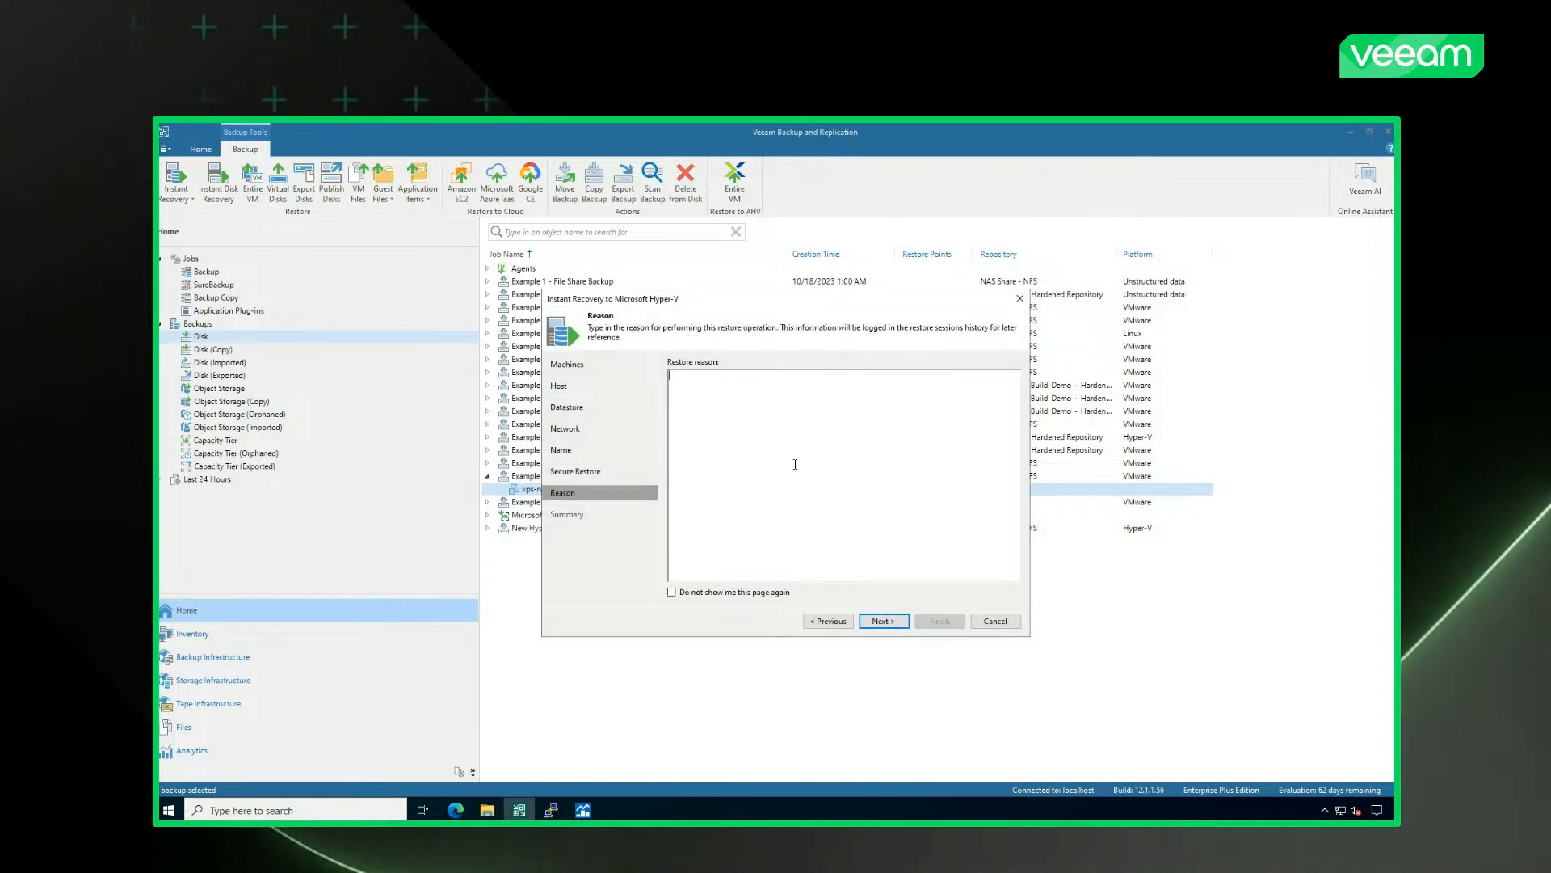
- Enter 'Geese migrate and so do workloads.' as the restore reason
text(Geese migrate and so do )
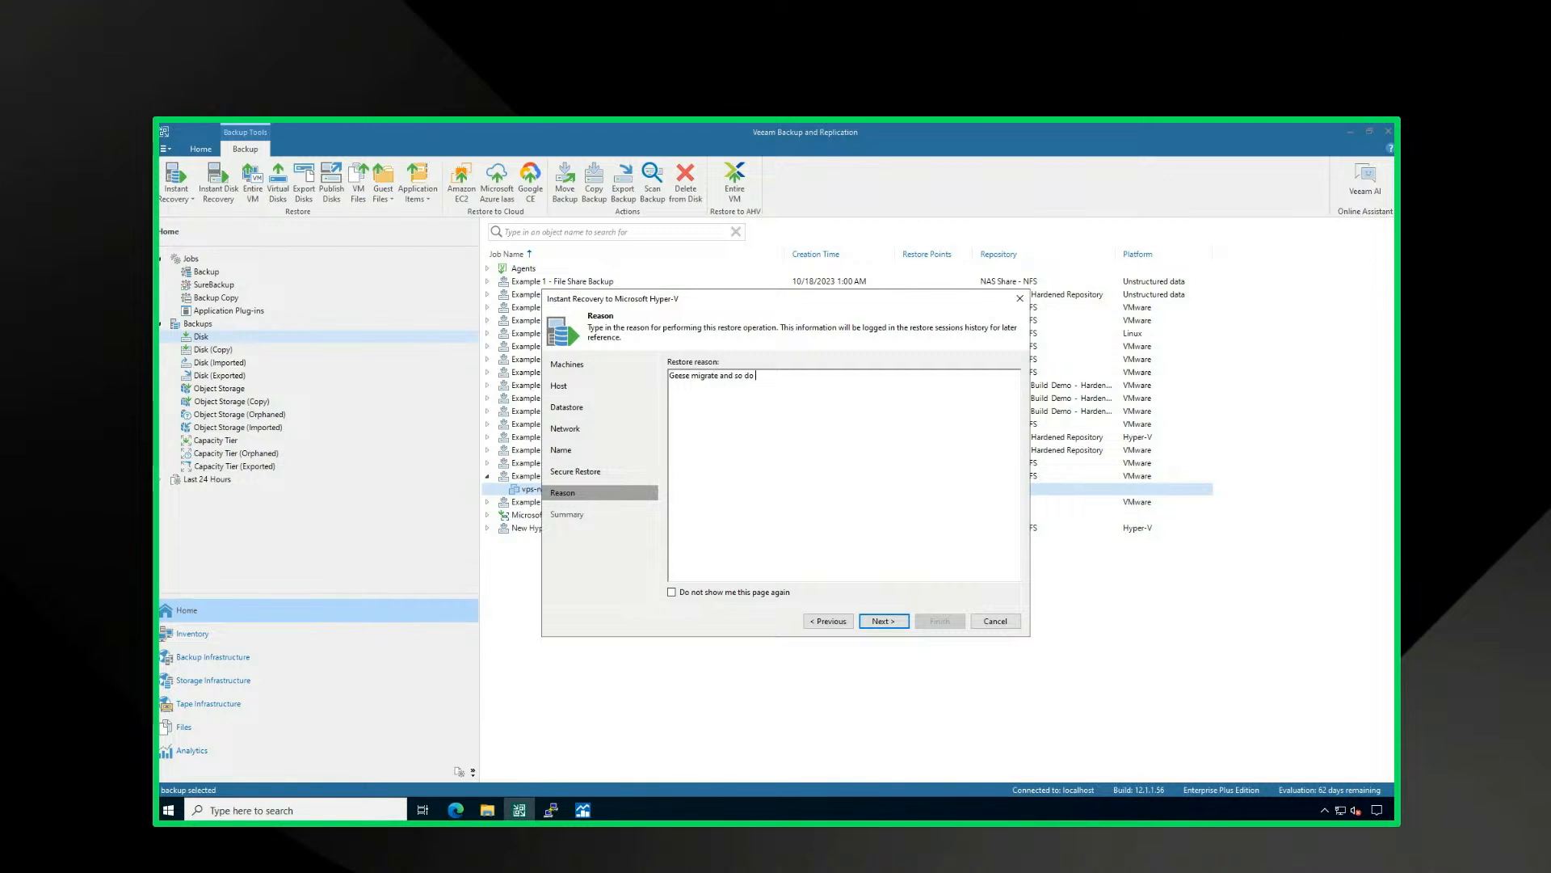
text(workloads.)
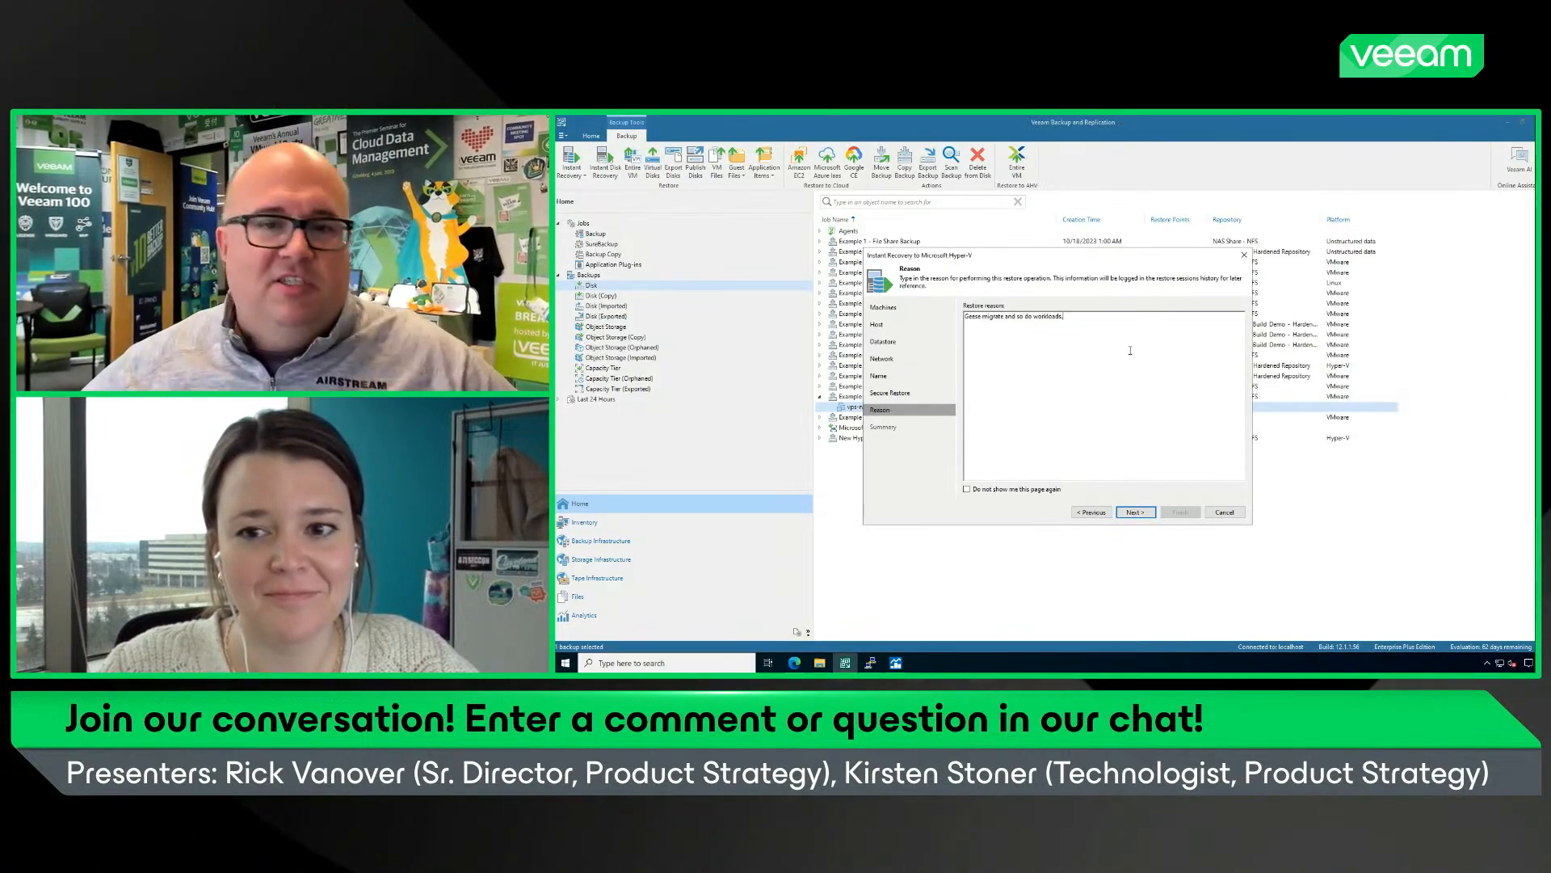
- Accept the disk-deletion warning and finish the instant recovery with the VM powered on
click(1138, 512)
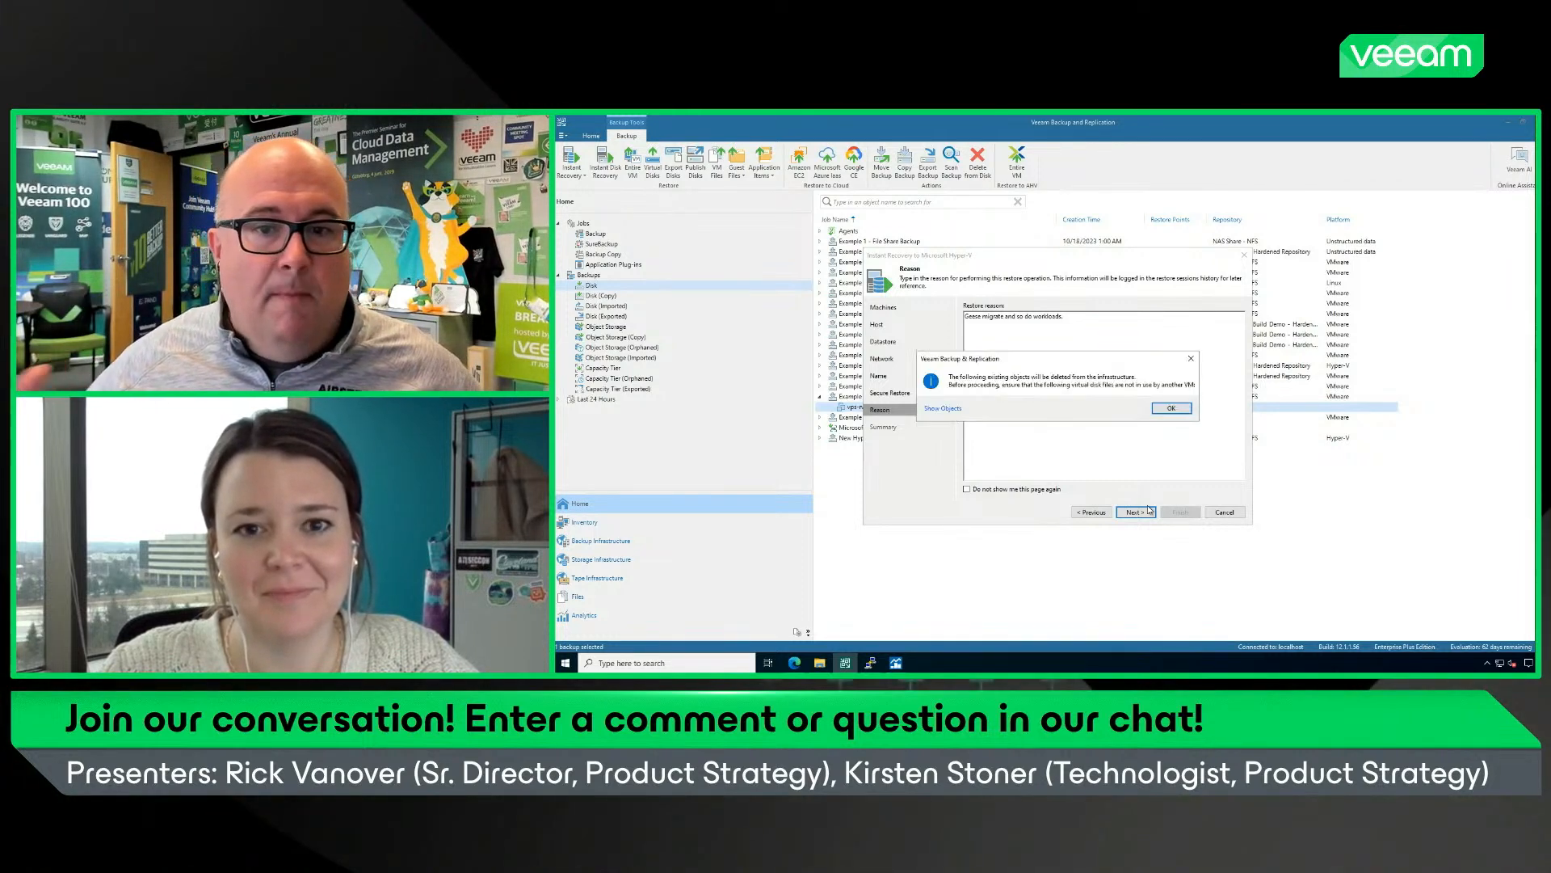
click(1171, 409)
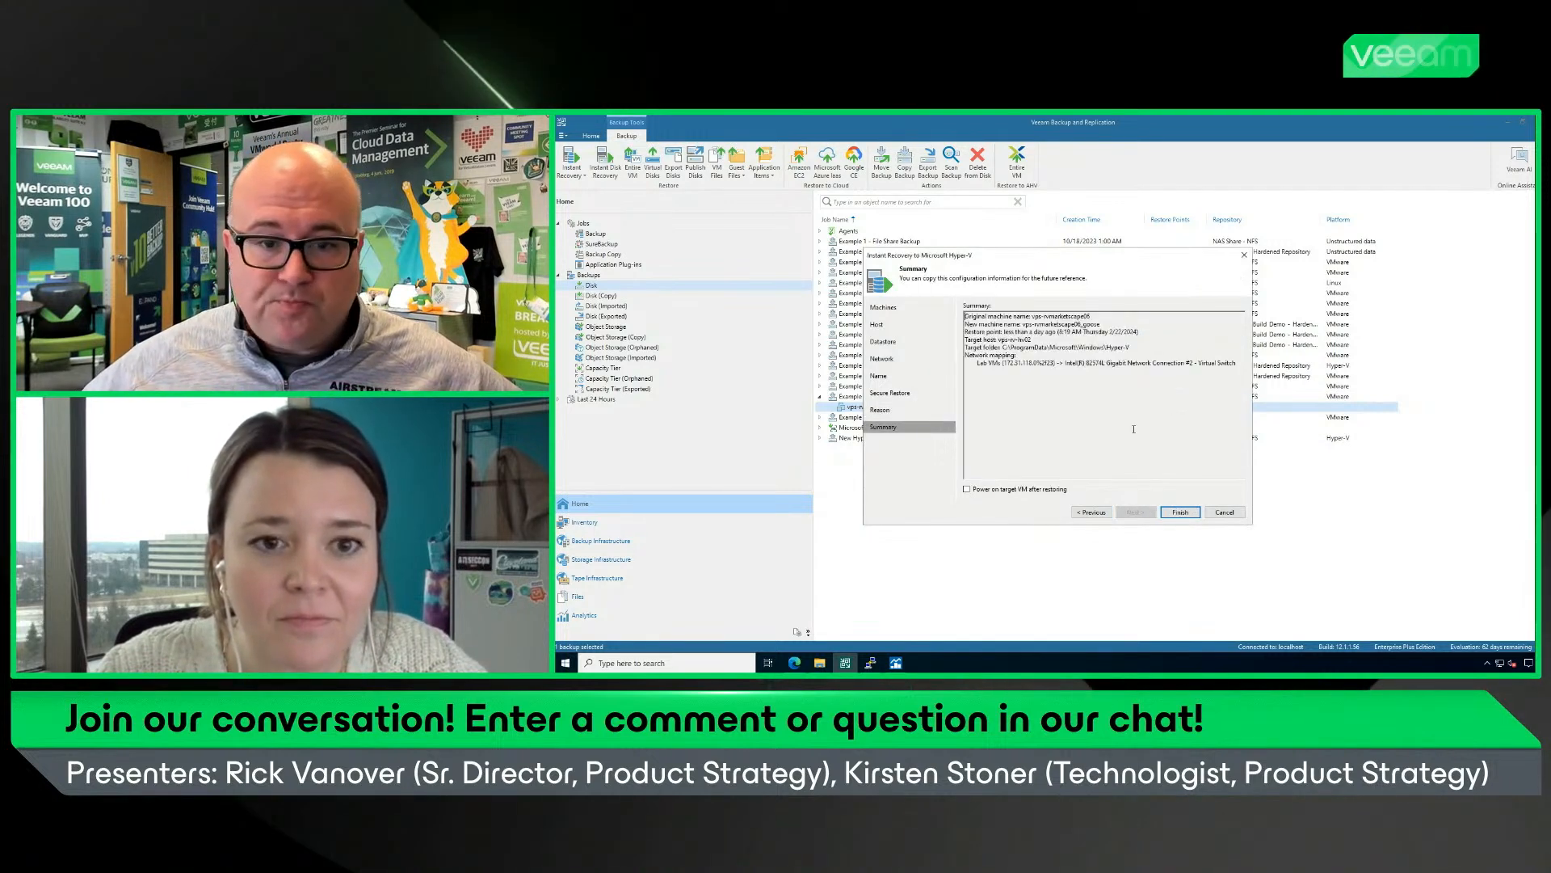
click(1181, 512)
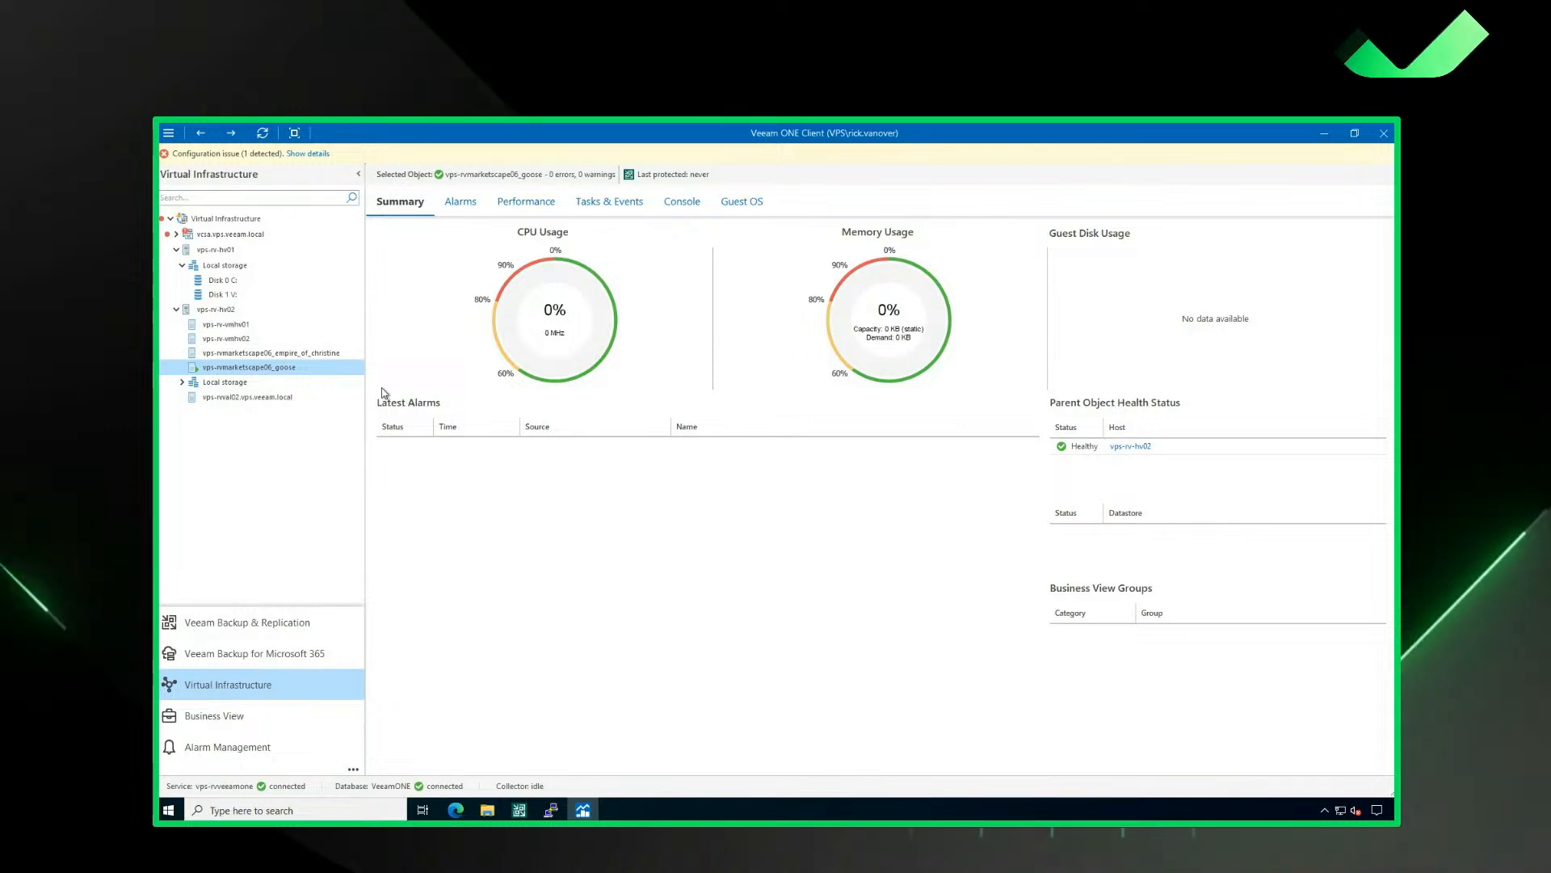
- Bring back Backup & Replication's Restore Session log for the running instant recovery
click(526, 813)
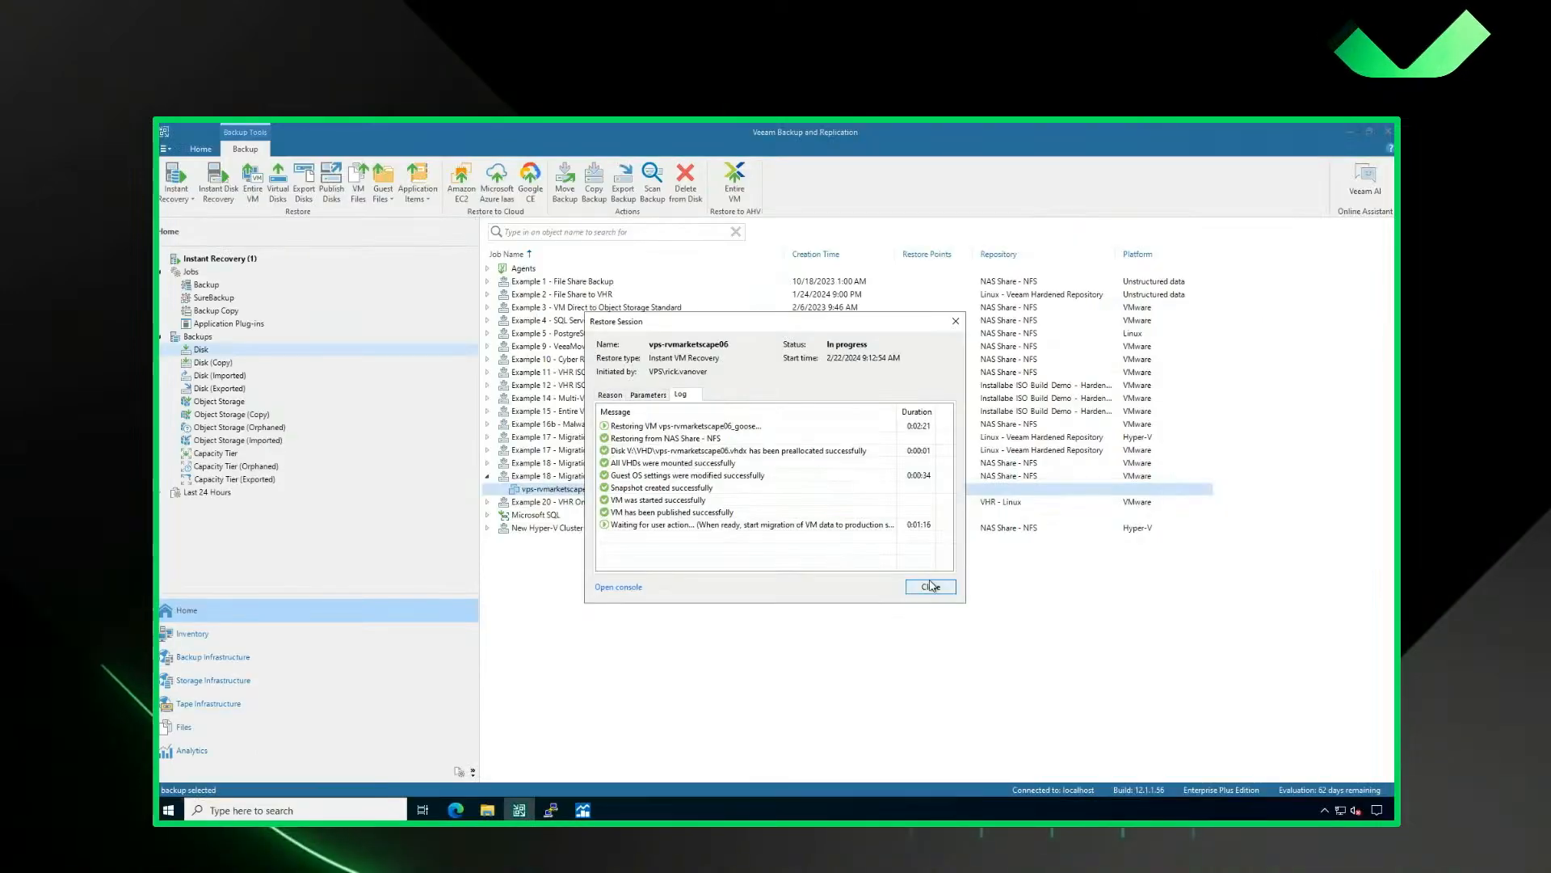
- Close the Restore Session window to return to the disk backups list
click(931, 586)
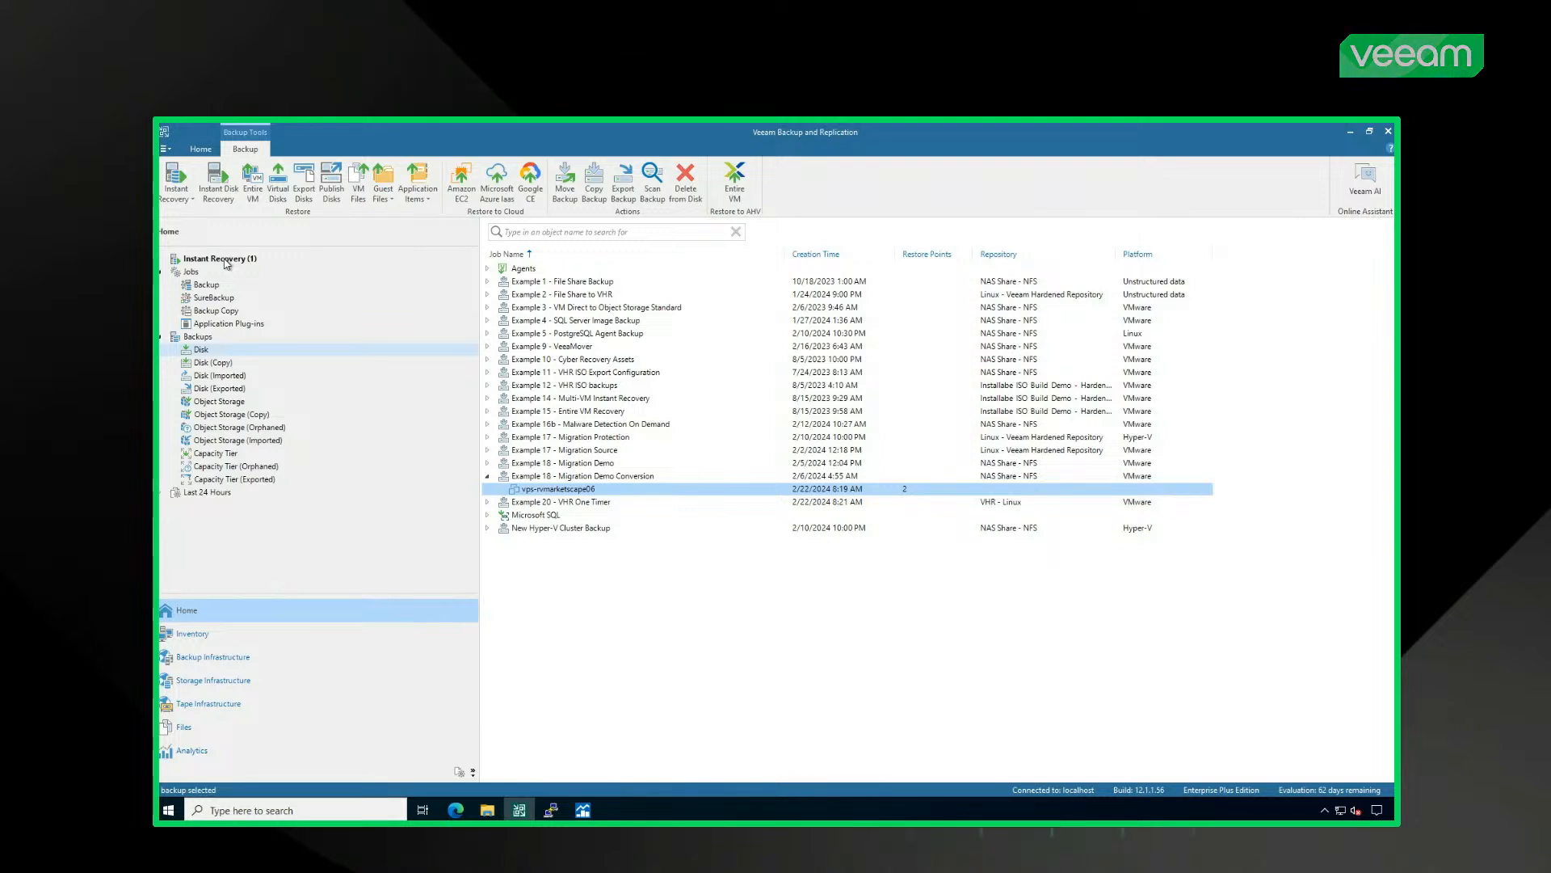
- Show the Instant Recovery (1) node and bring up actions for the mounted vps-rvmarketscape06_goose VM
click(225, 259)
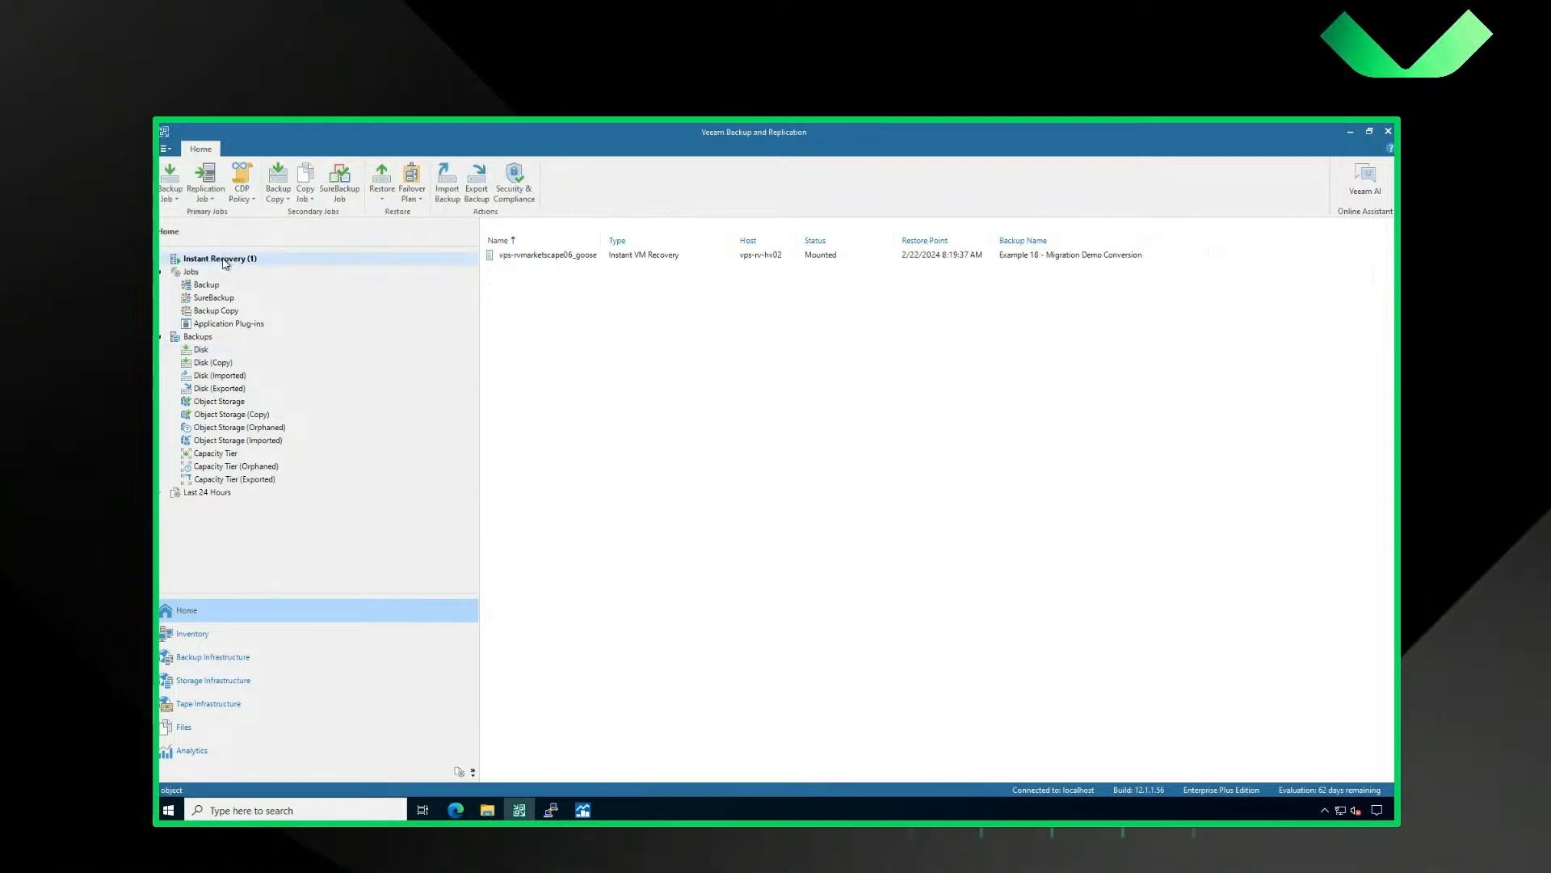
right_click(560, 255)
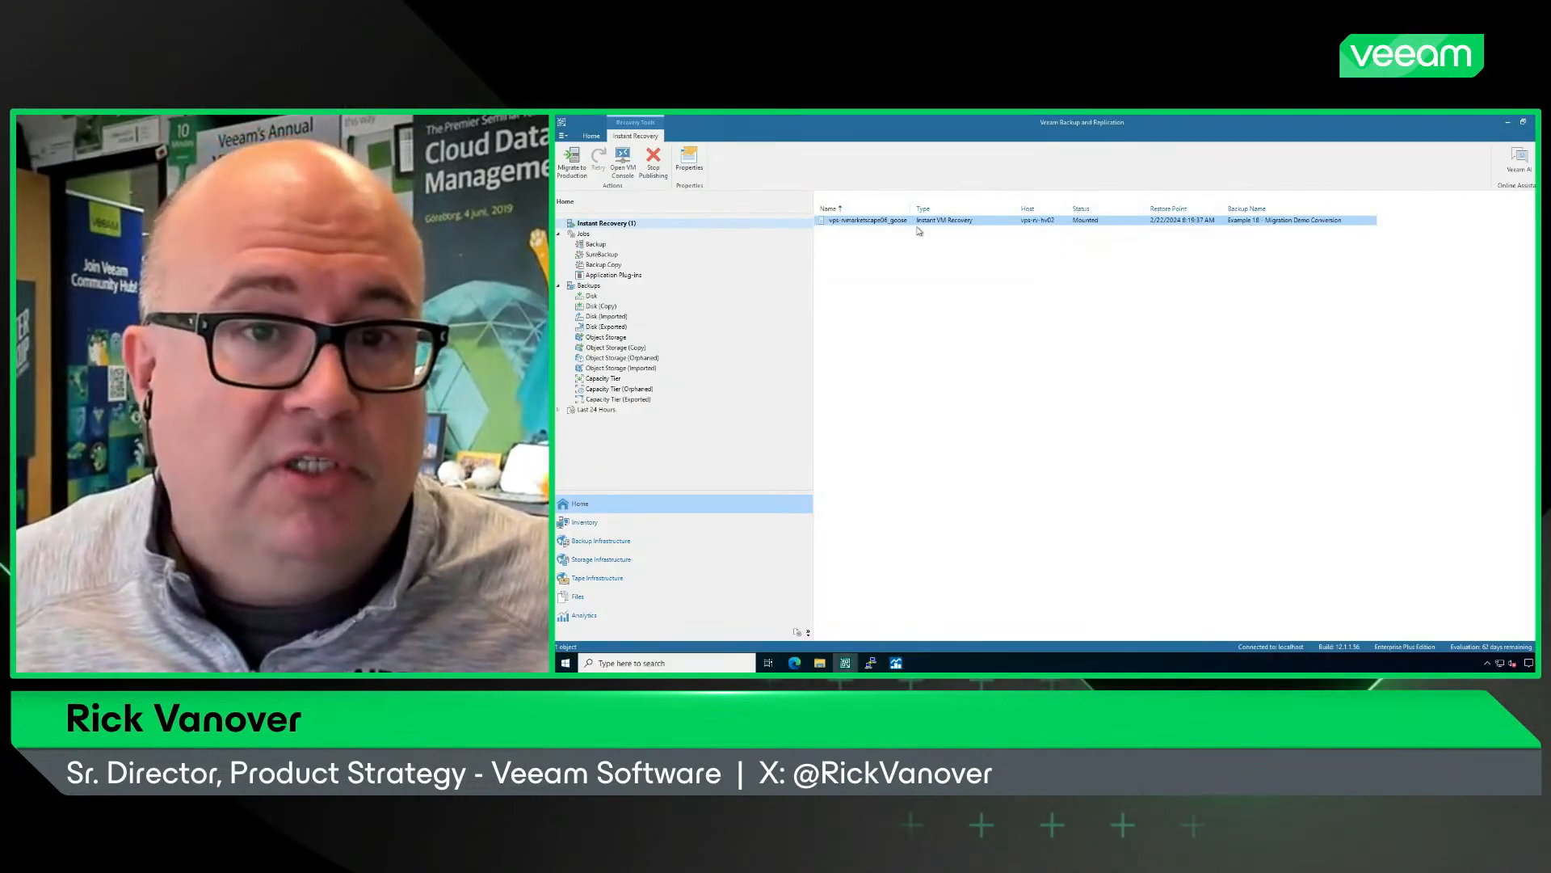
- Start Migrate to production for the goose VM, then return to Veeam ONE Client
right_click(917, 219)
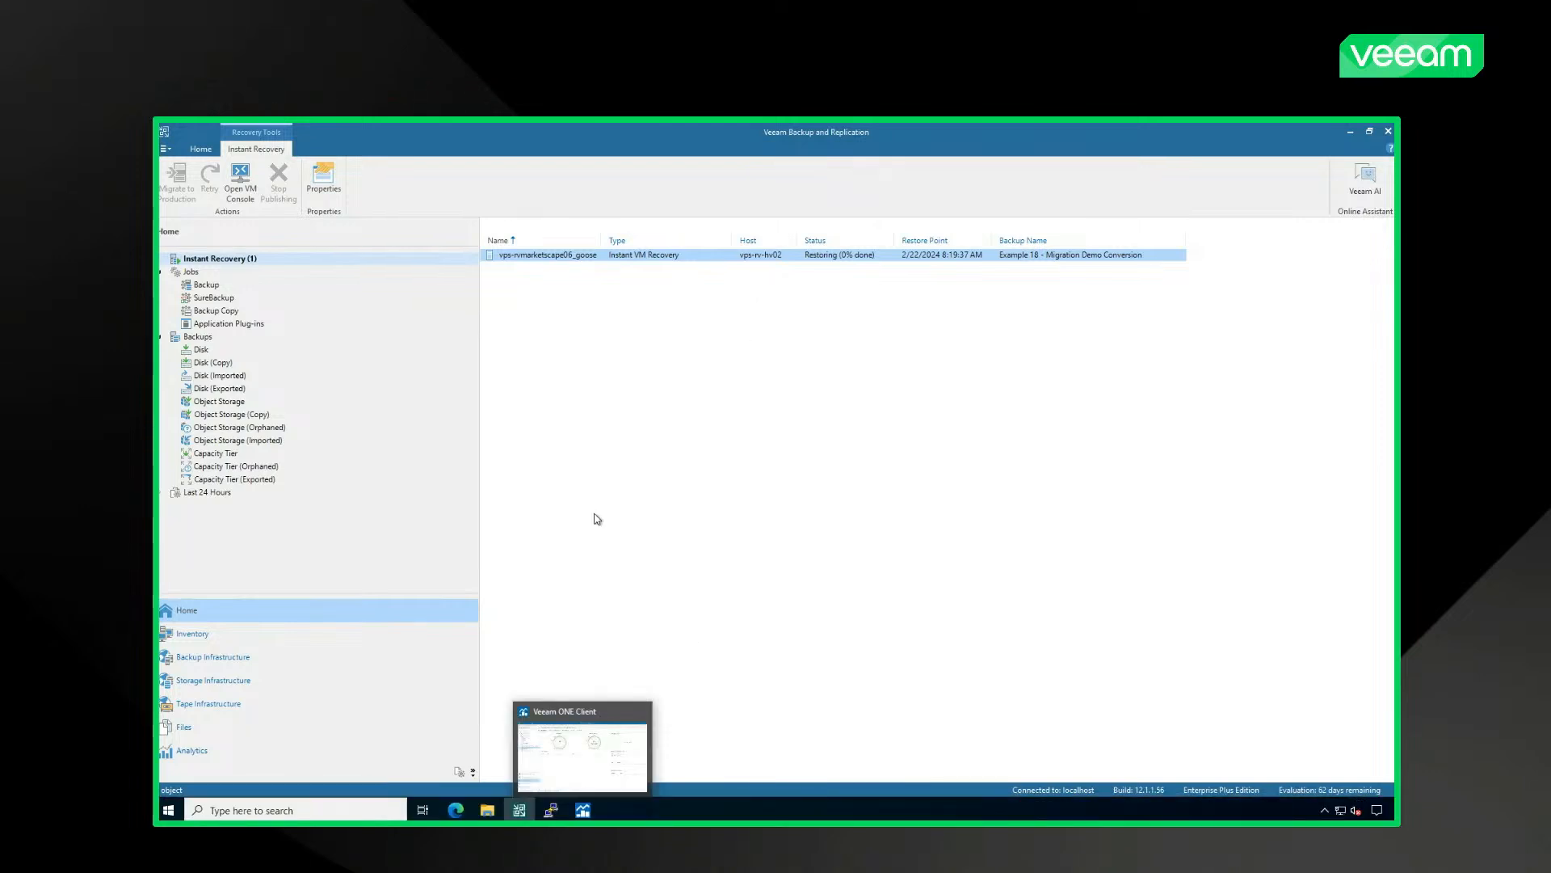
click(577, 785)
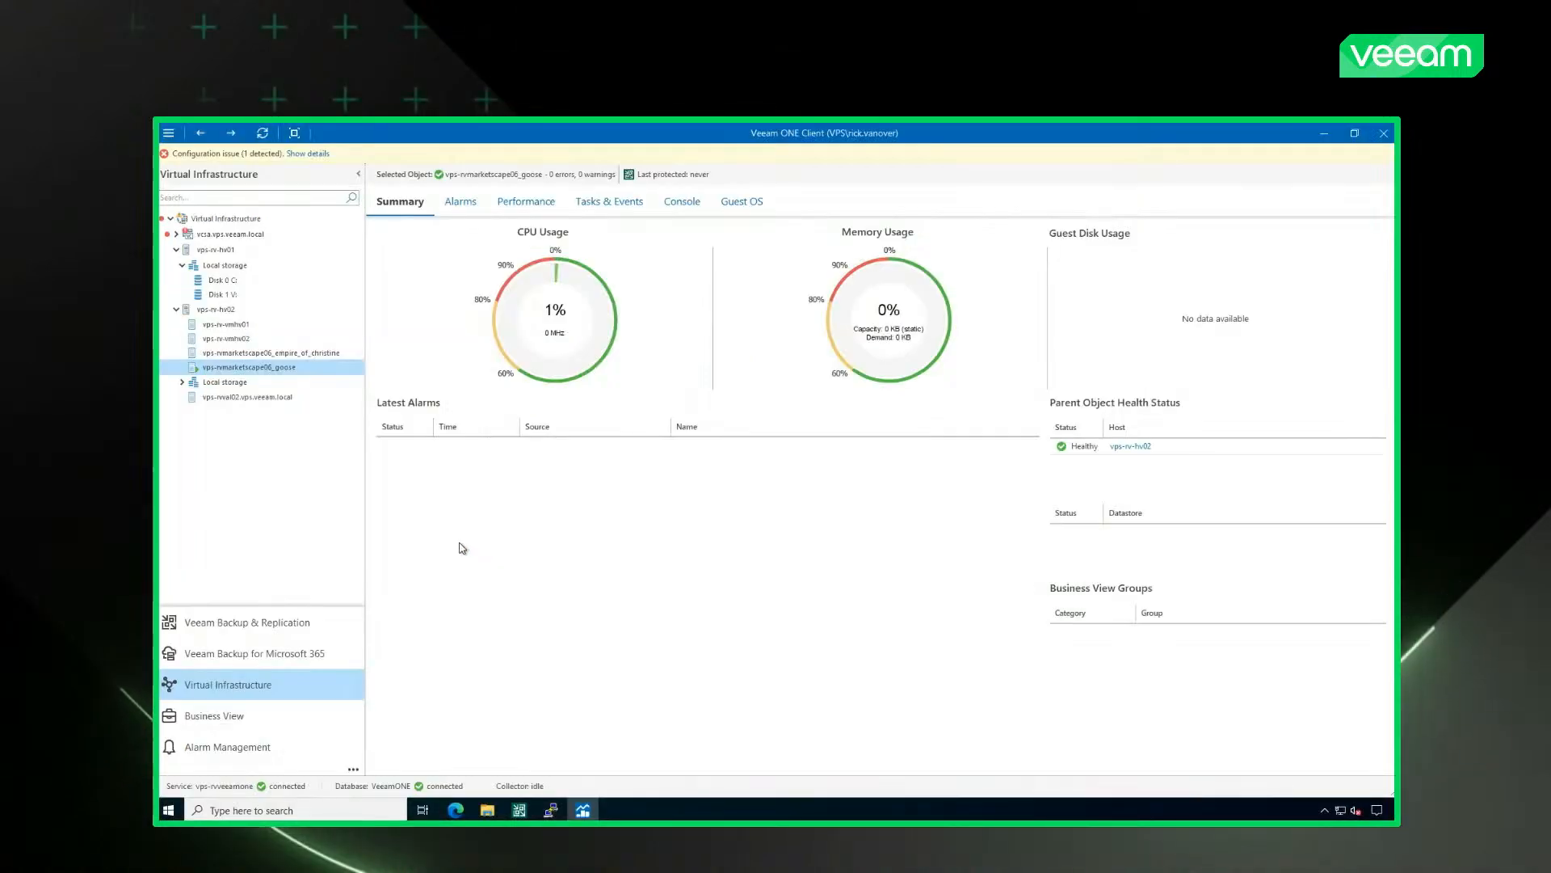
- View the Console of the recovered goose VM under host vps-rv-hv02
click(680, 203)
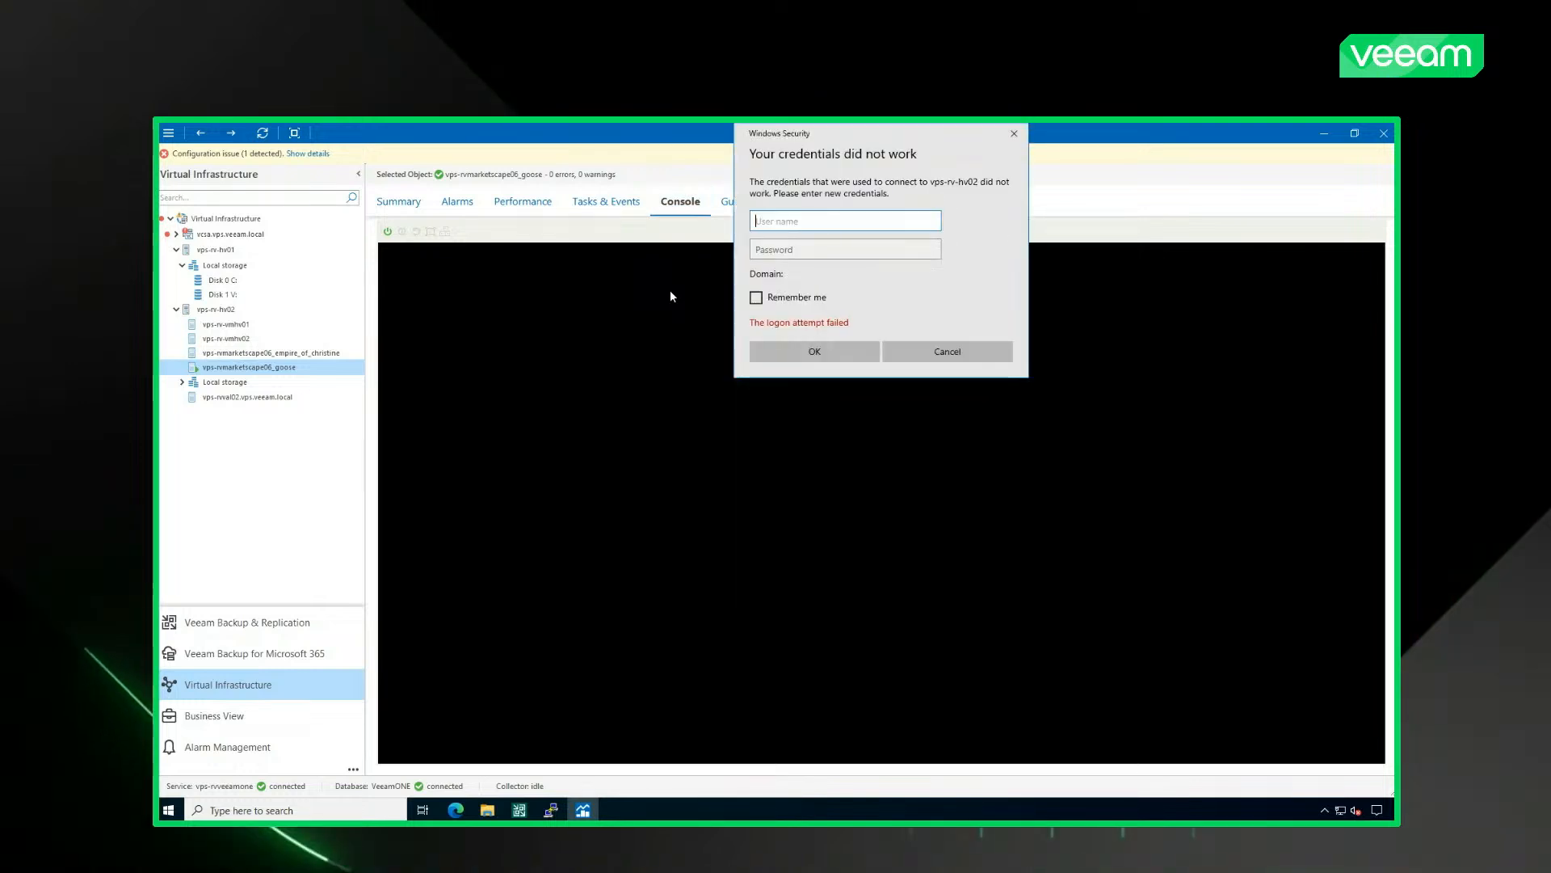
- Enter the host user name and password to connect the goose VM's console, glance at Summary, then return to Console
text(vps\r)
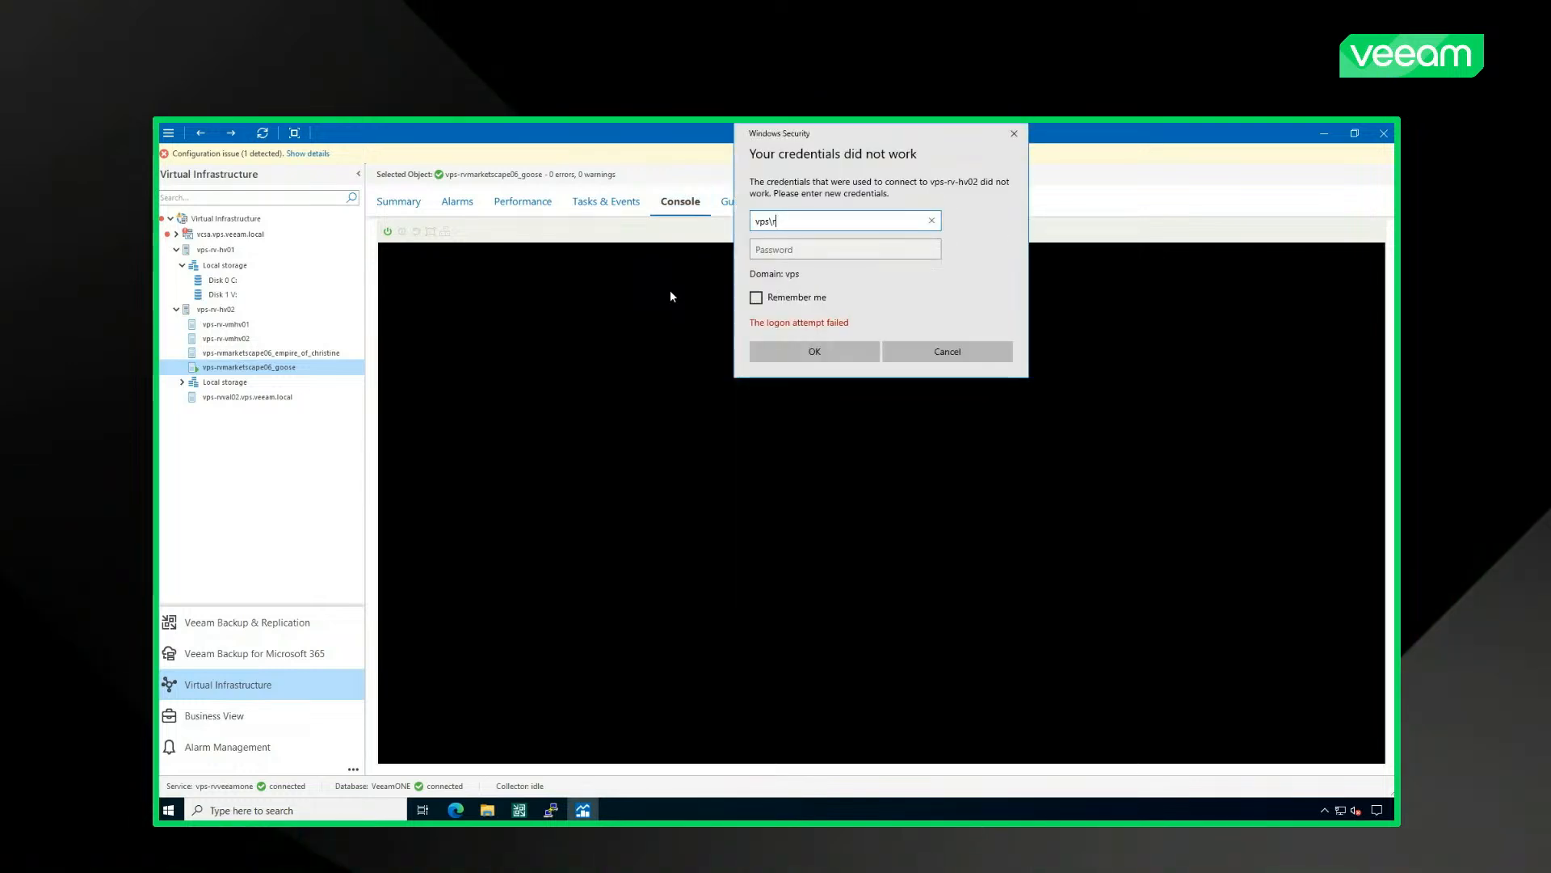
text(ick.vanover)
key(Tab)
text(***)
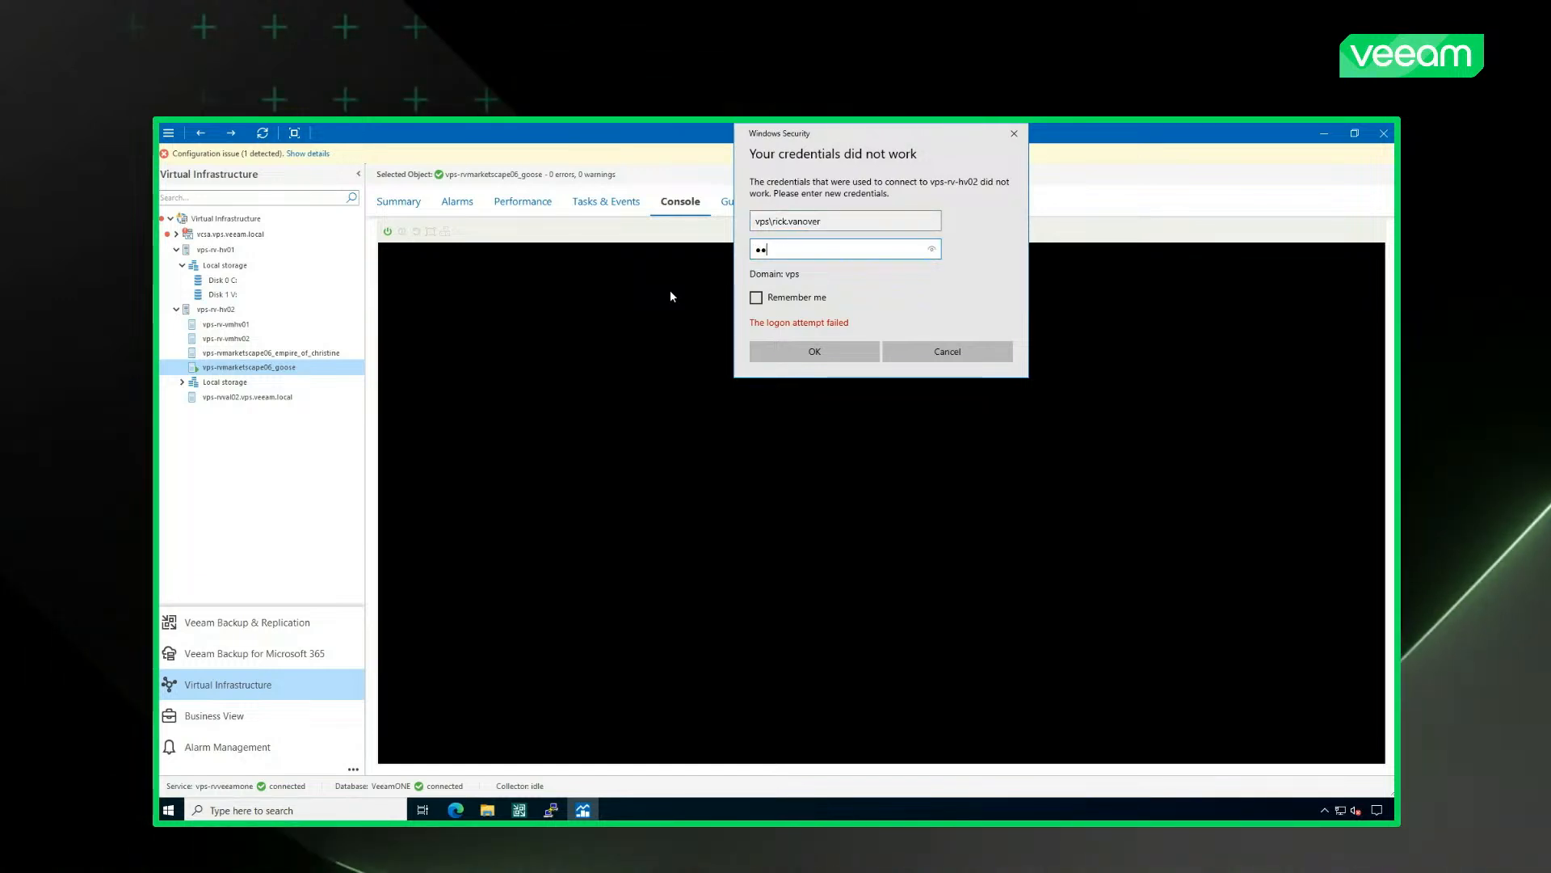
text(*******)
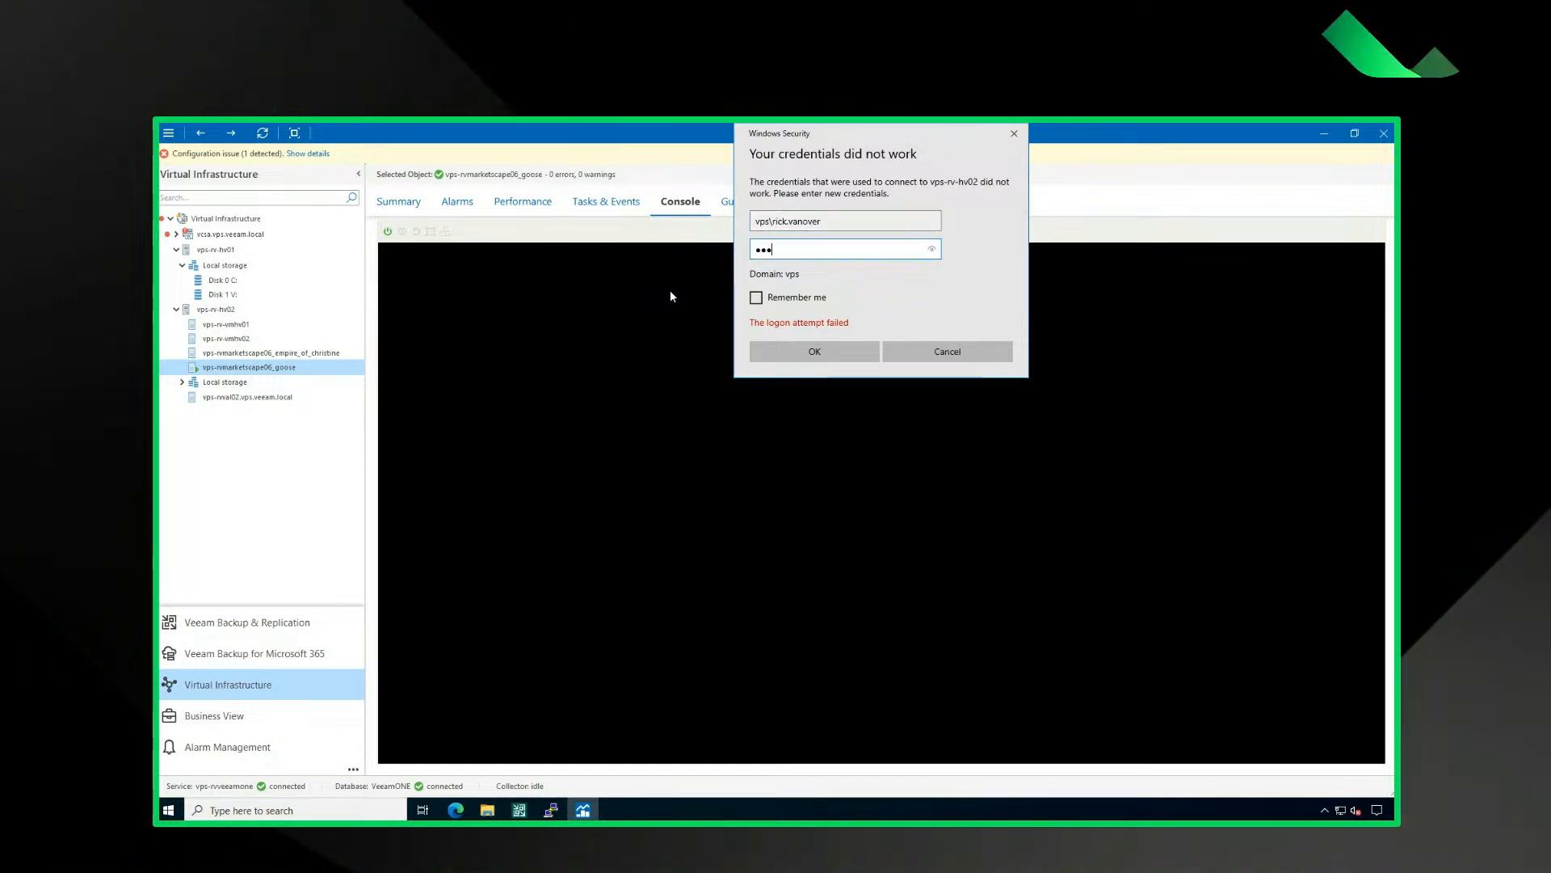
key(ctrl+a)
text(*****)
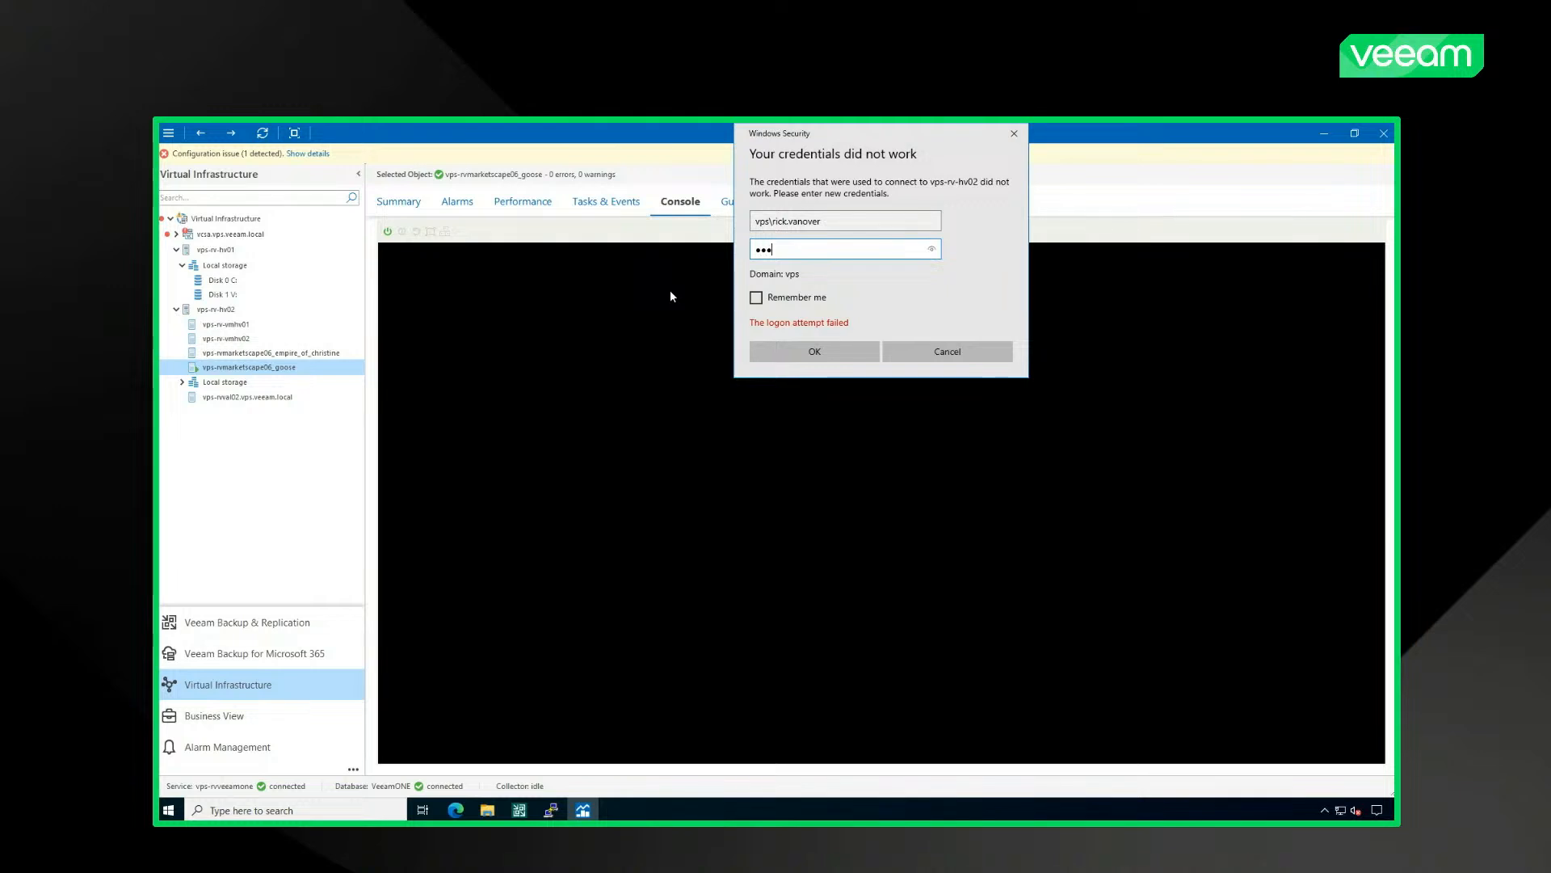
text(*****)
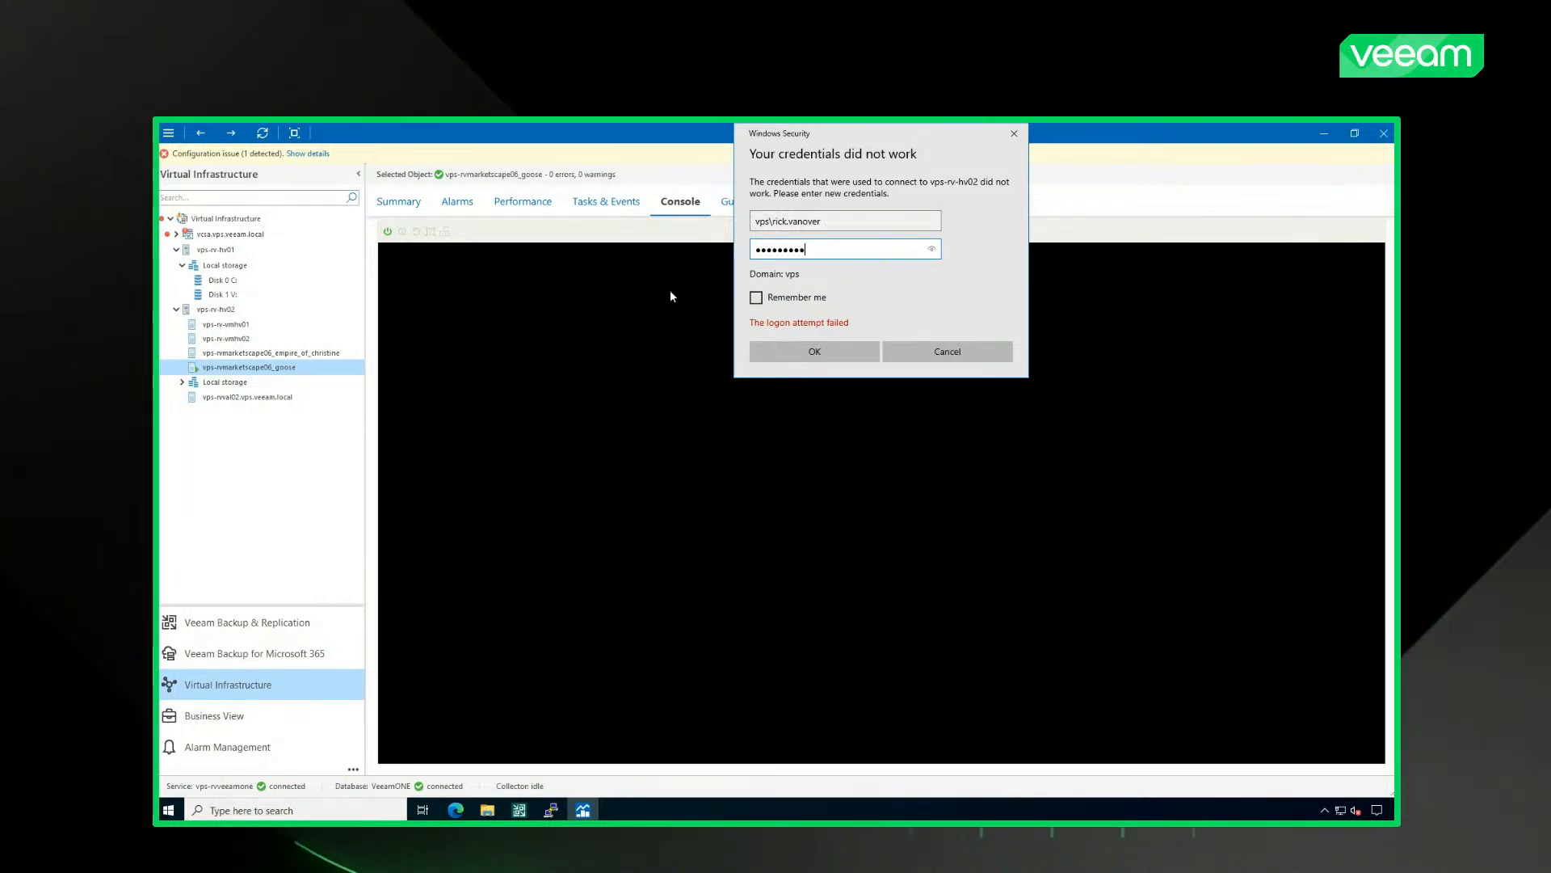
key(Return)
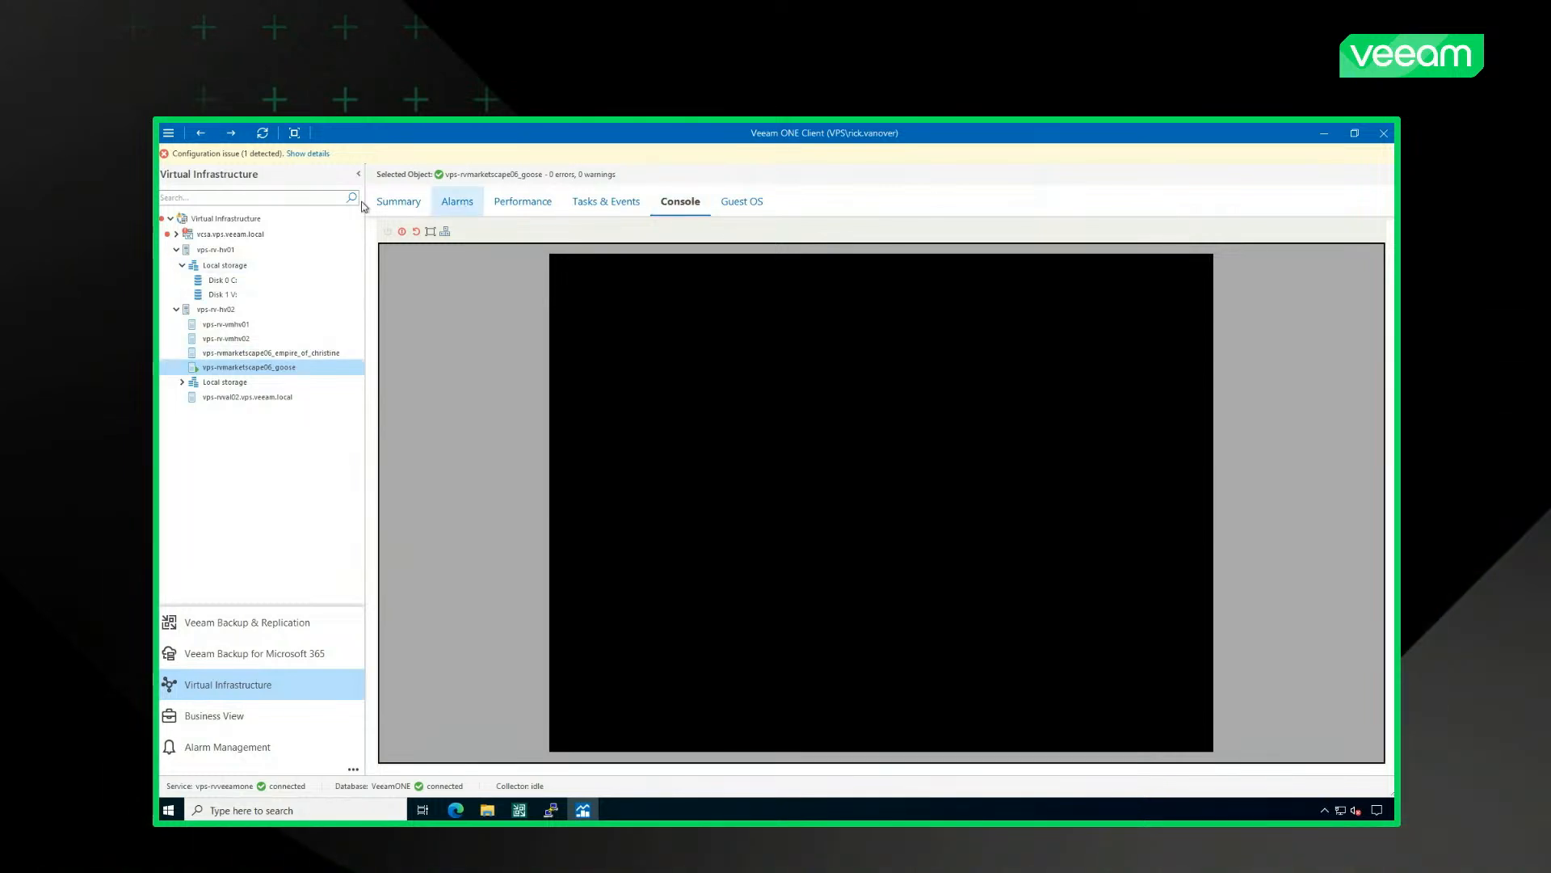
click(399, 201)
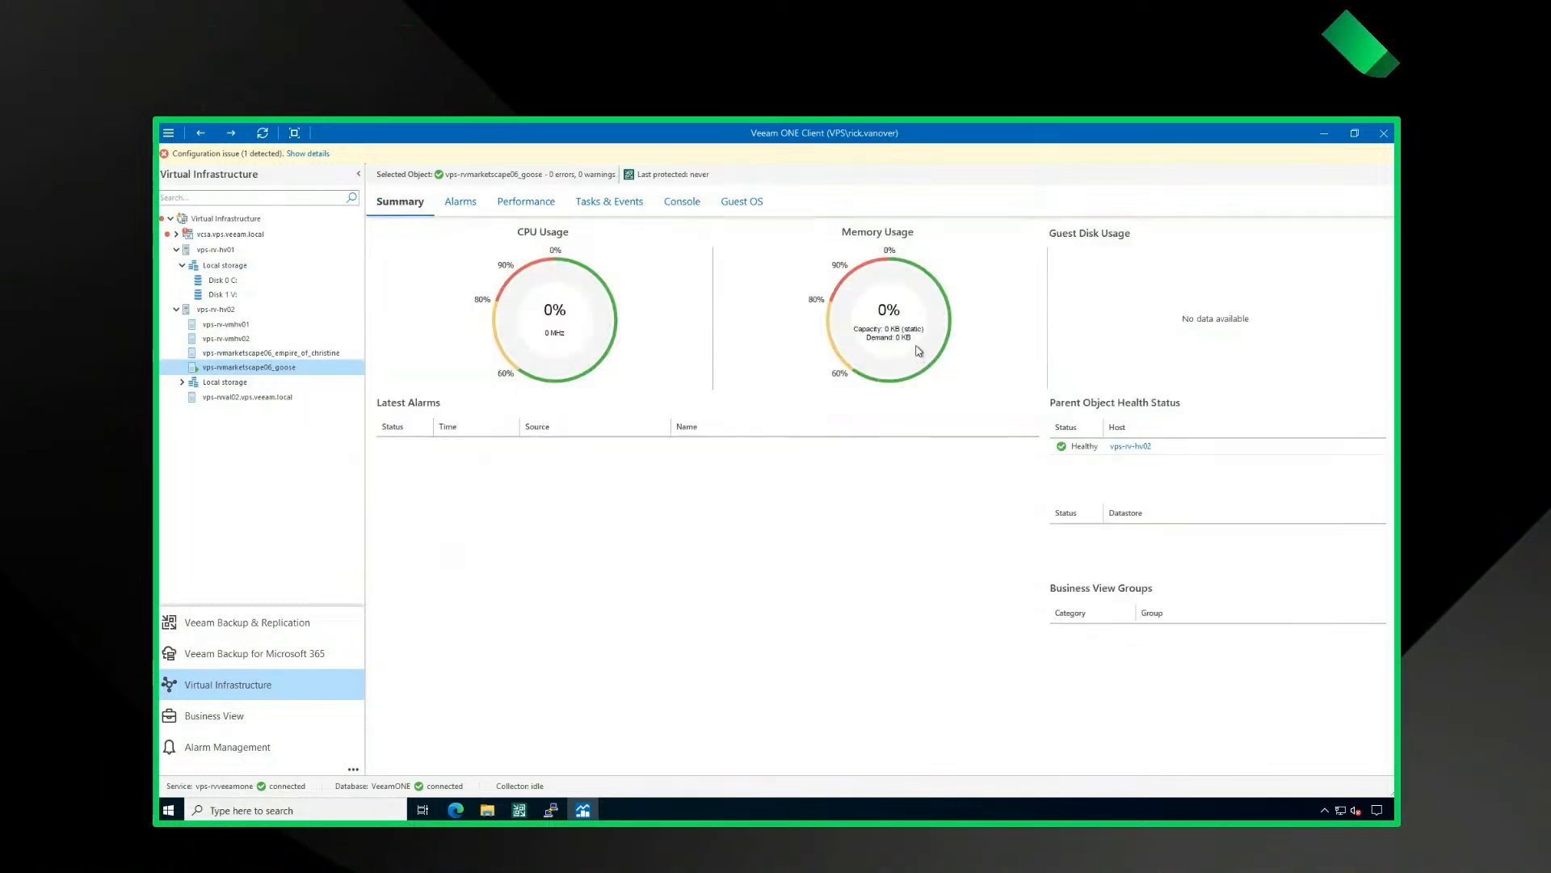
click(696, 207)
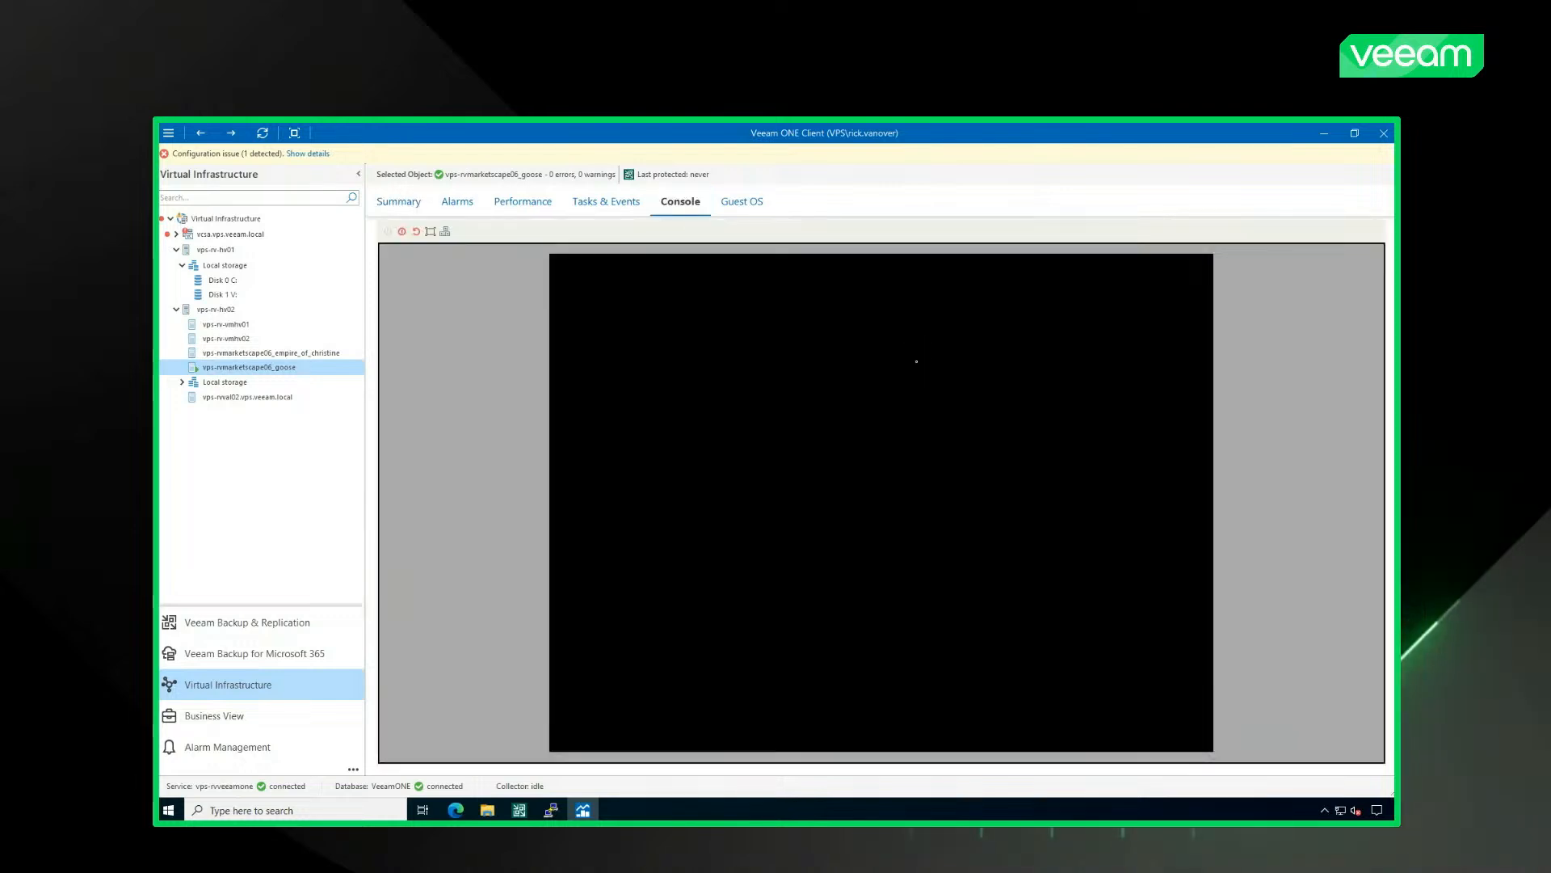
- Review the Instant VM Recovery session log in Veeam B&R, with the restore at 7%, then close it
click(520, 810)
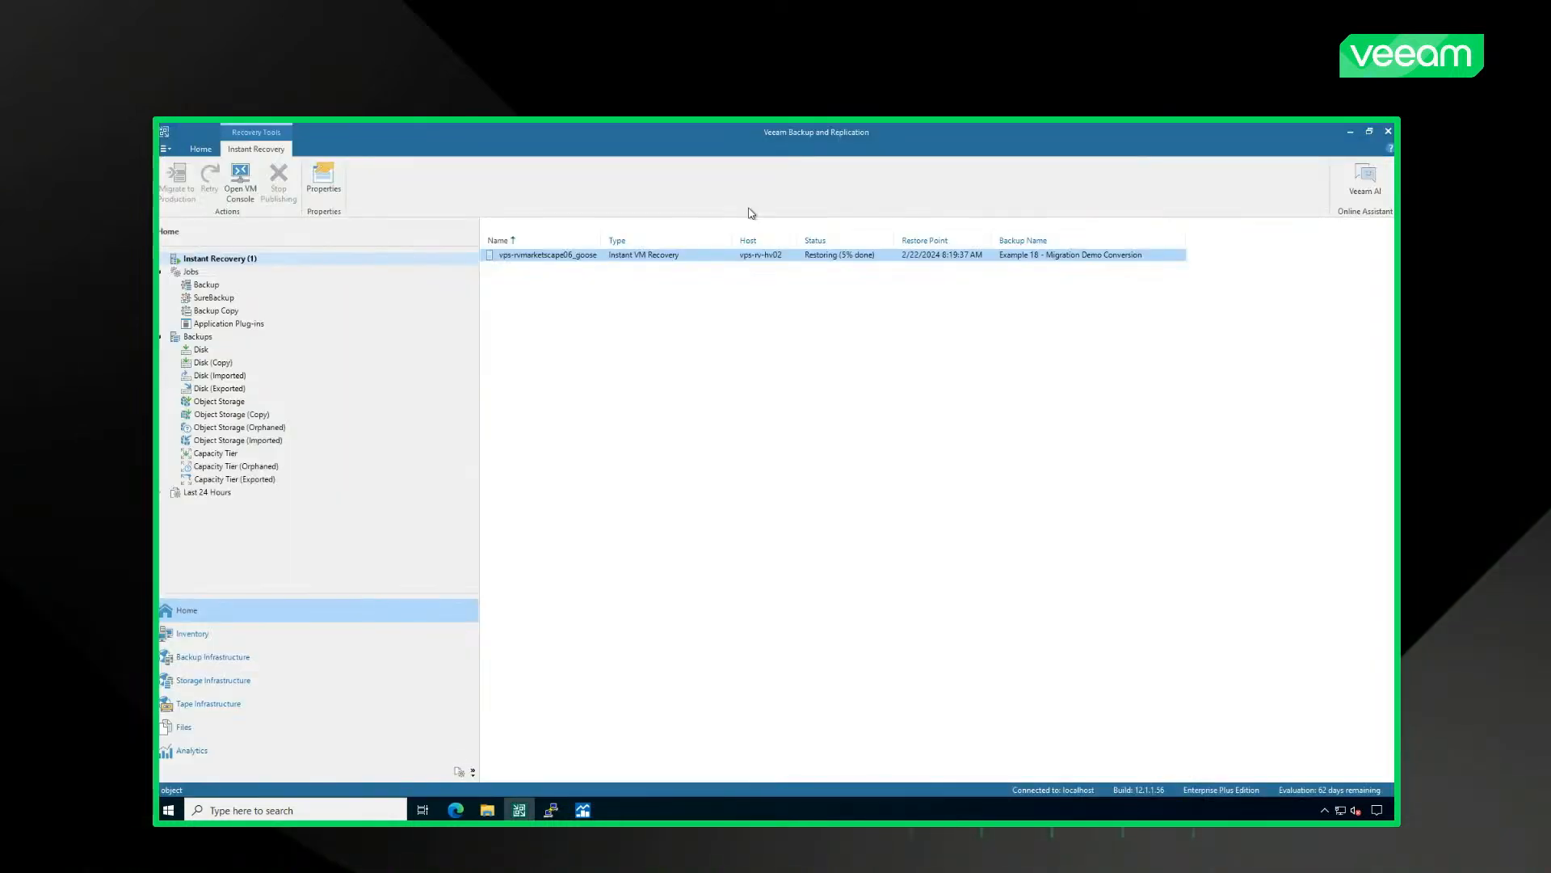
right_click(848, 256)
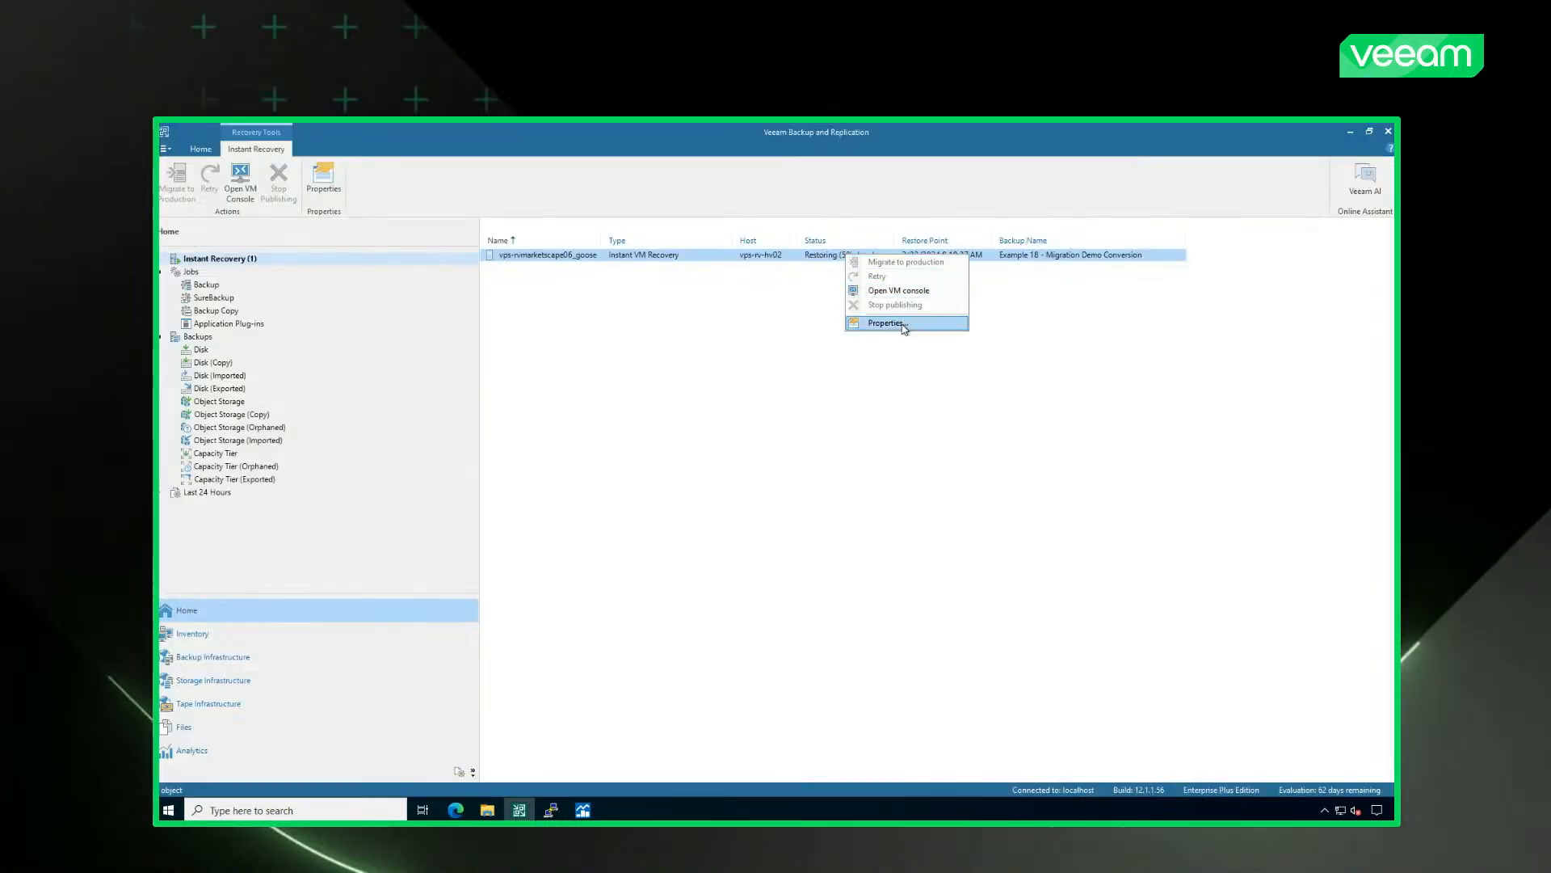
click(889, 322)
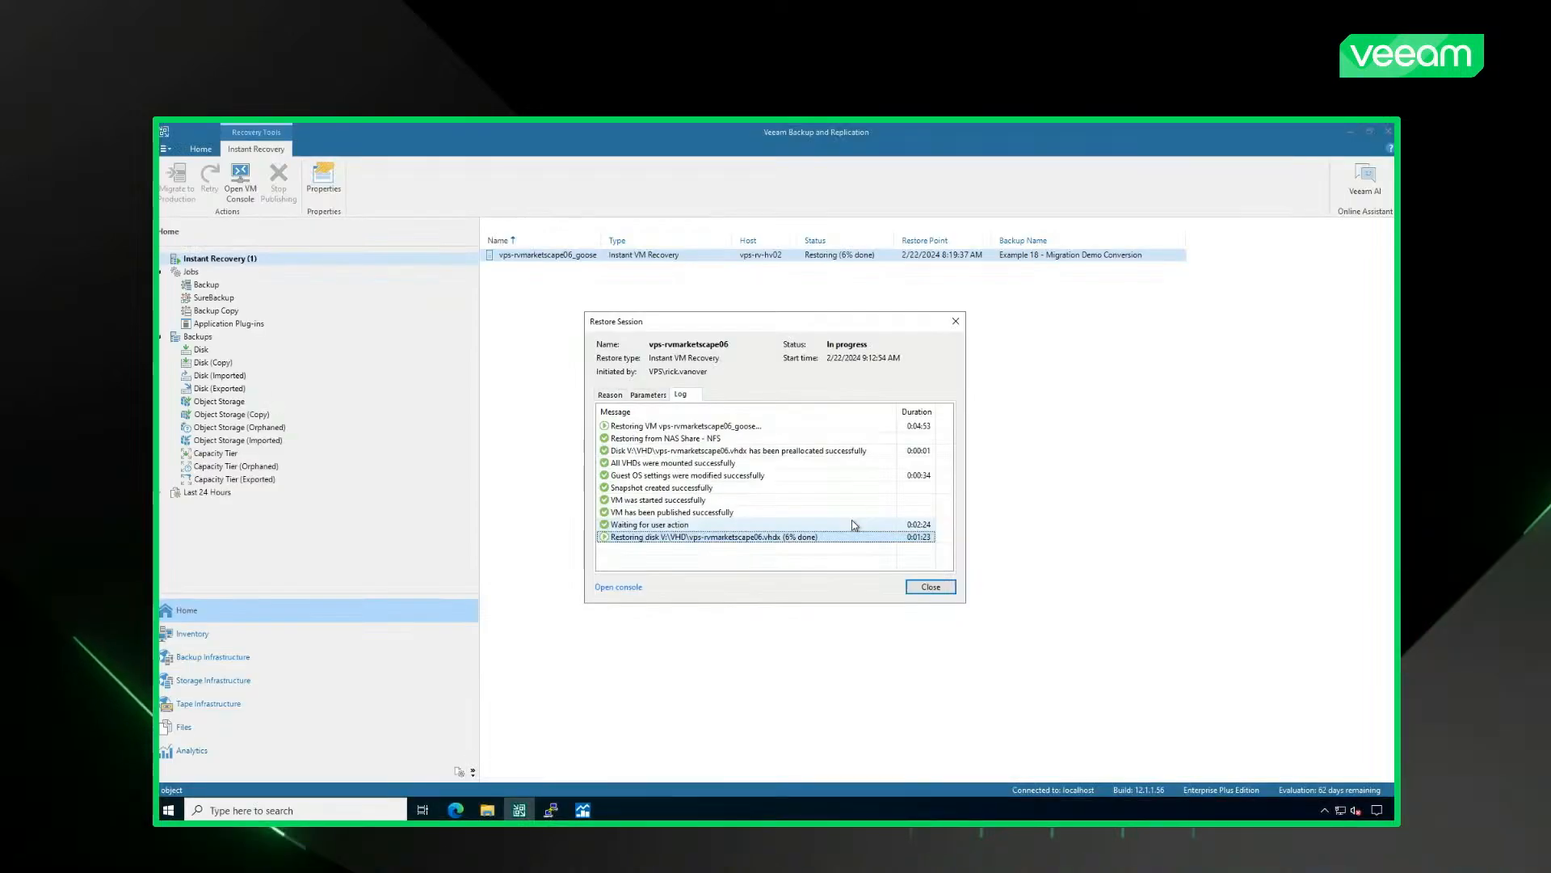
click(930, 588)
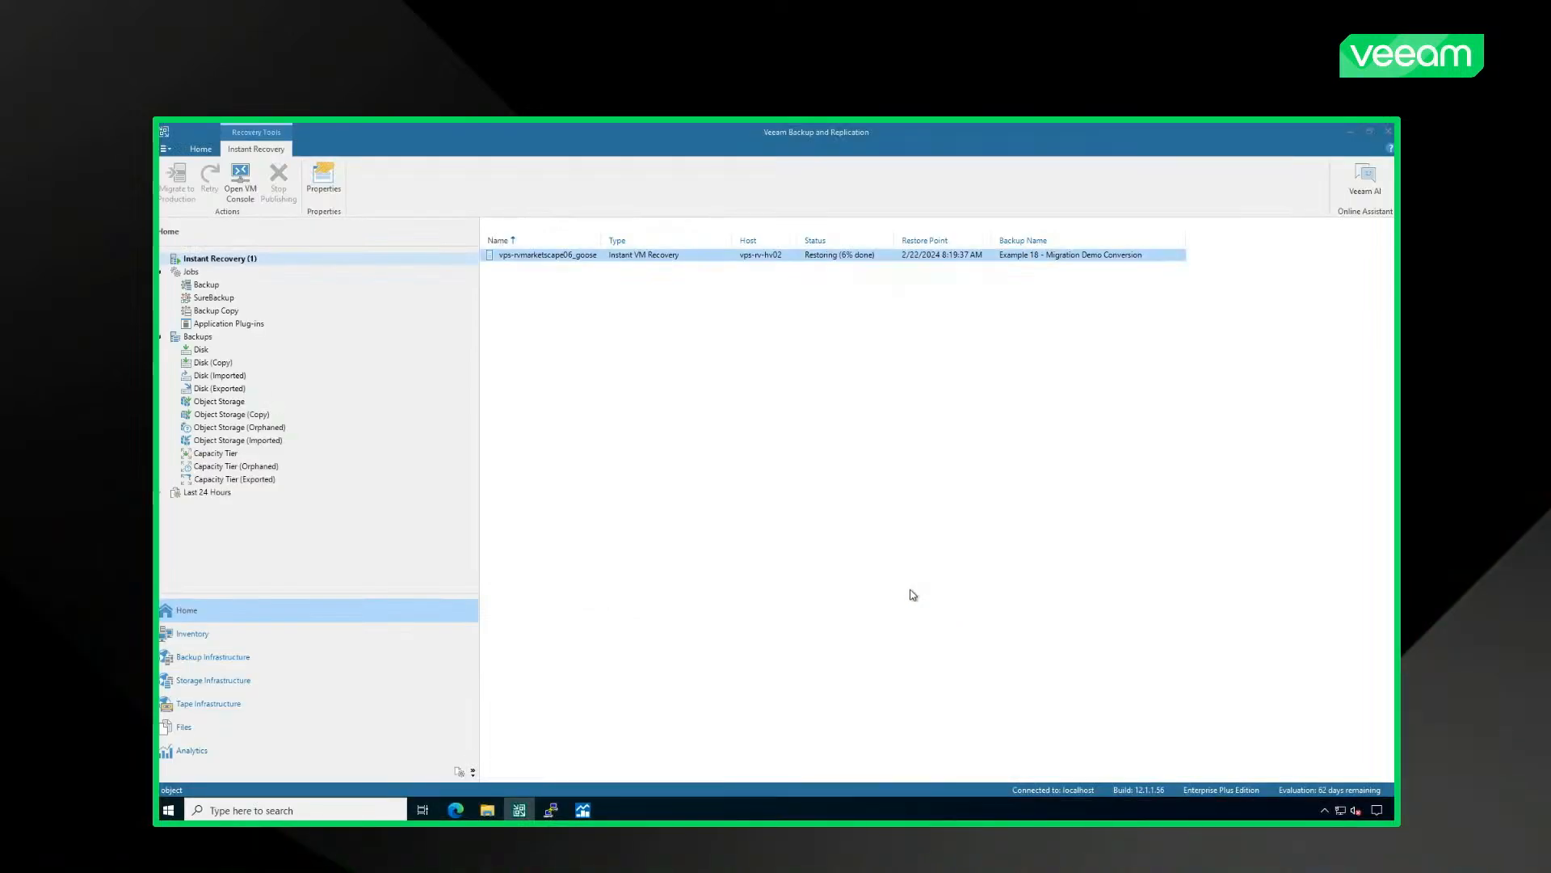
click(456, 810)
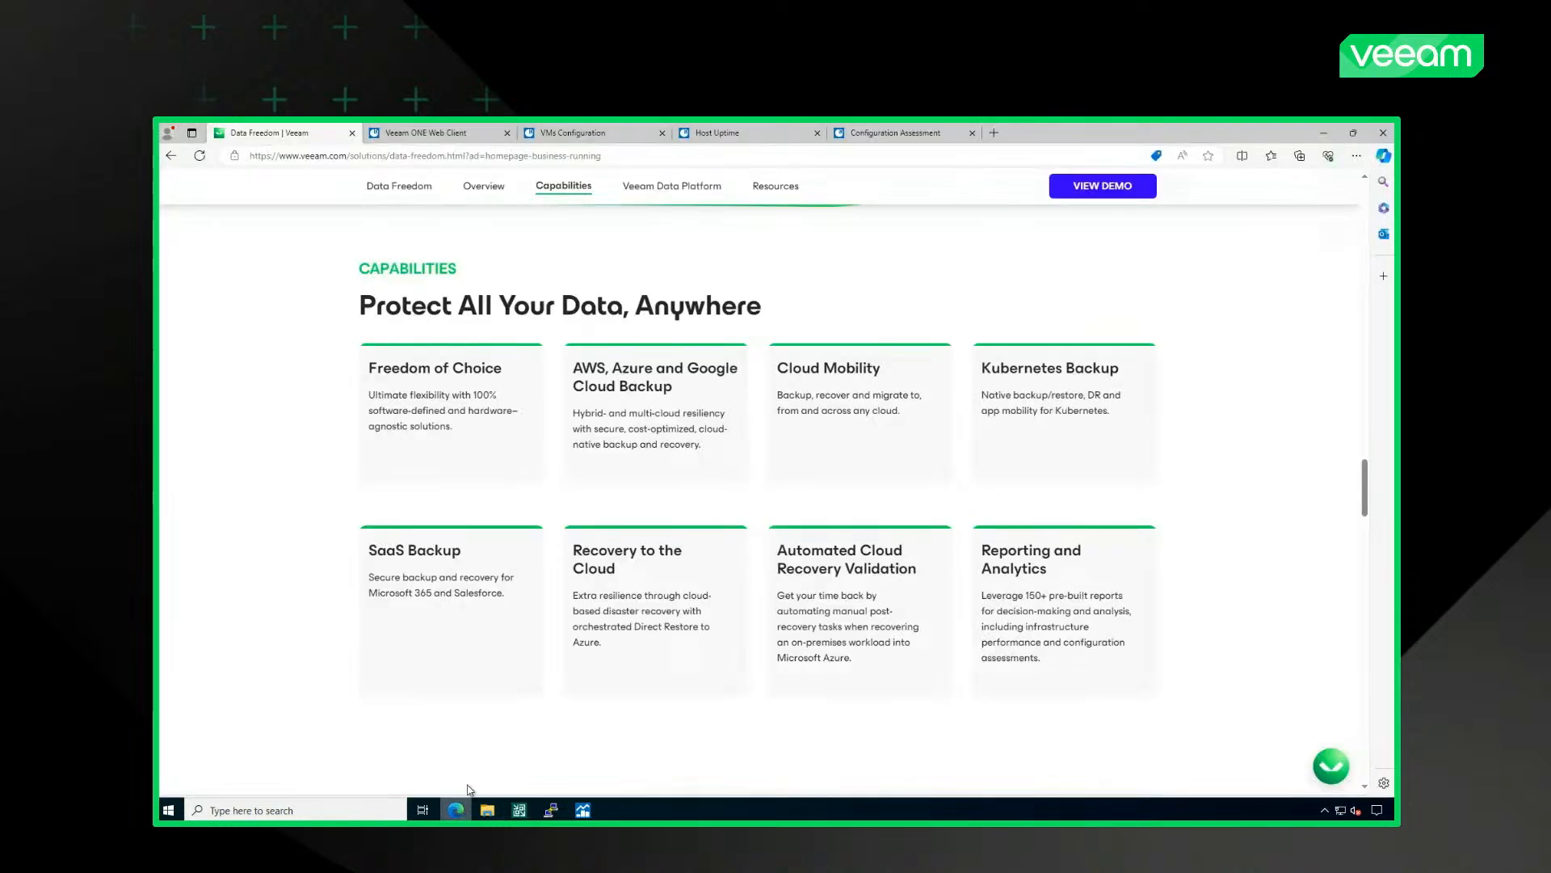
- Log back into the Veeam ONE Web Client with the user name and password, retyping the rejected password
click(466, 141)
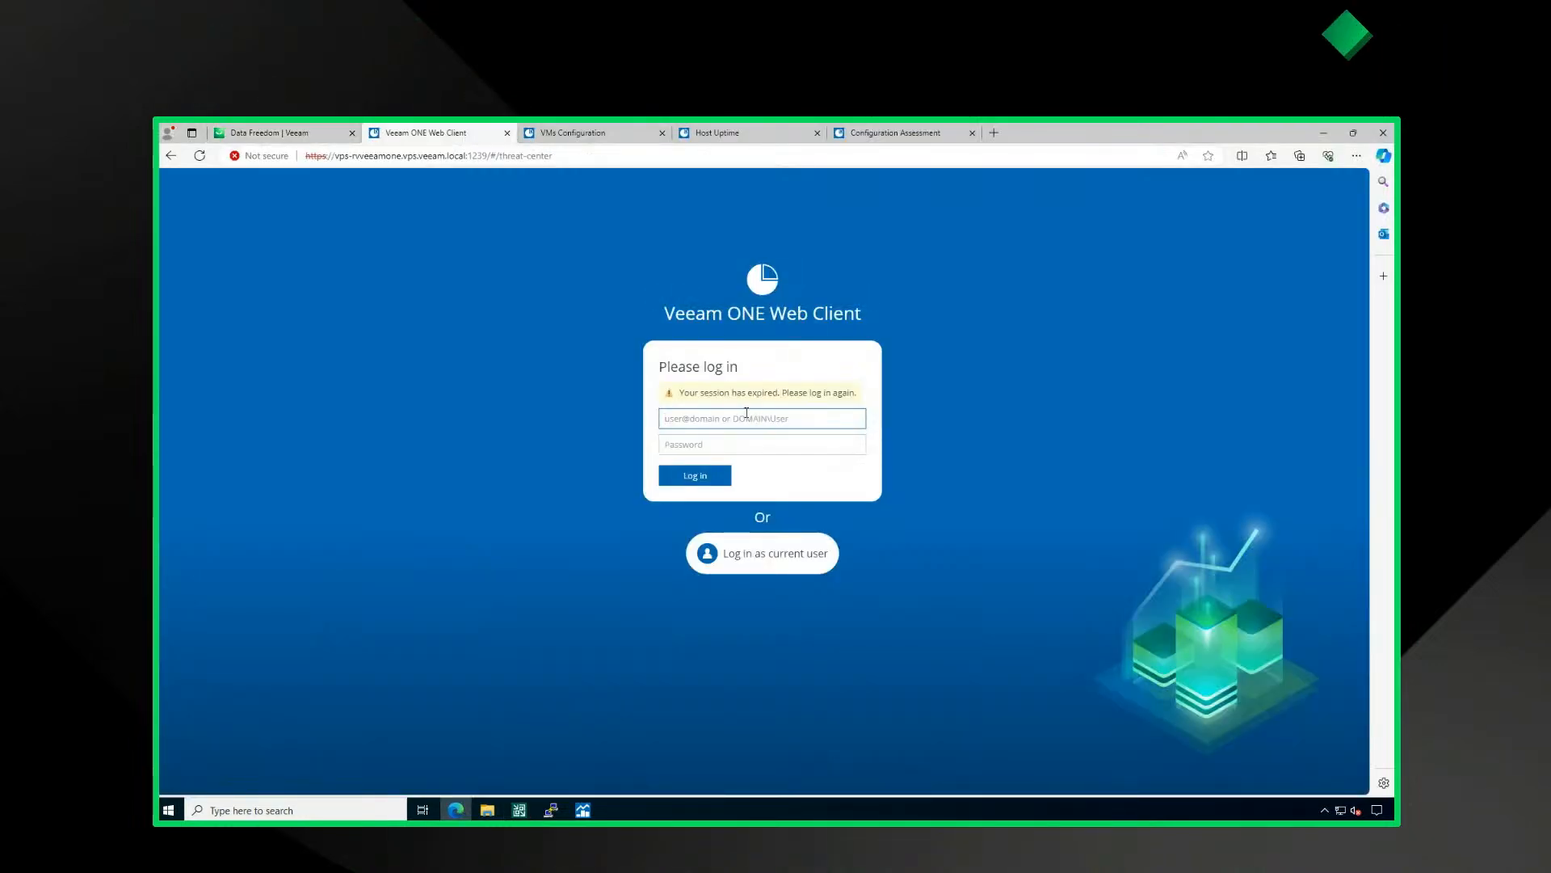
text(vps\)
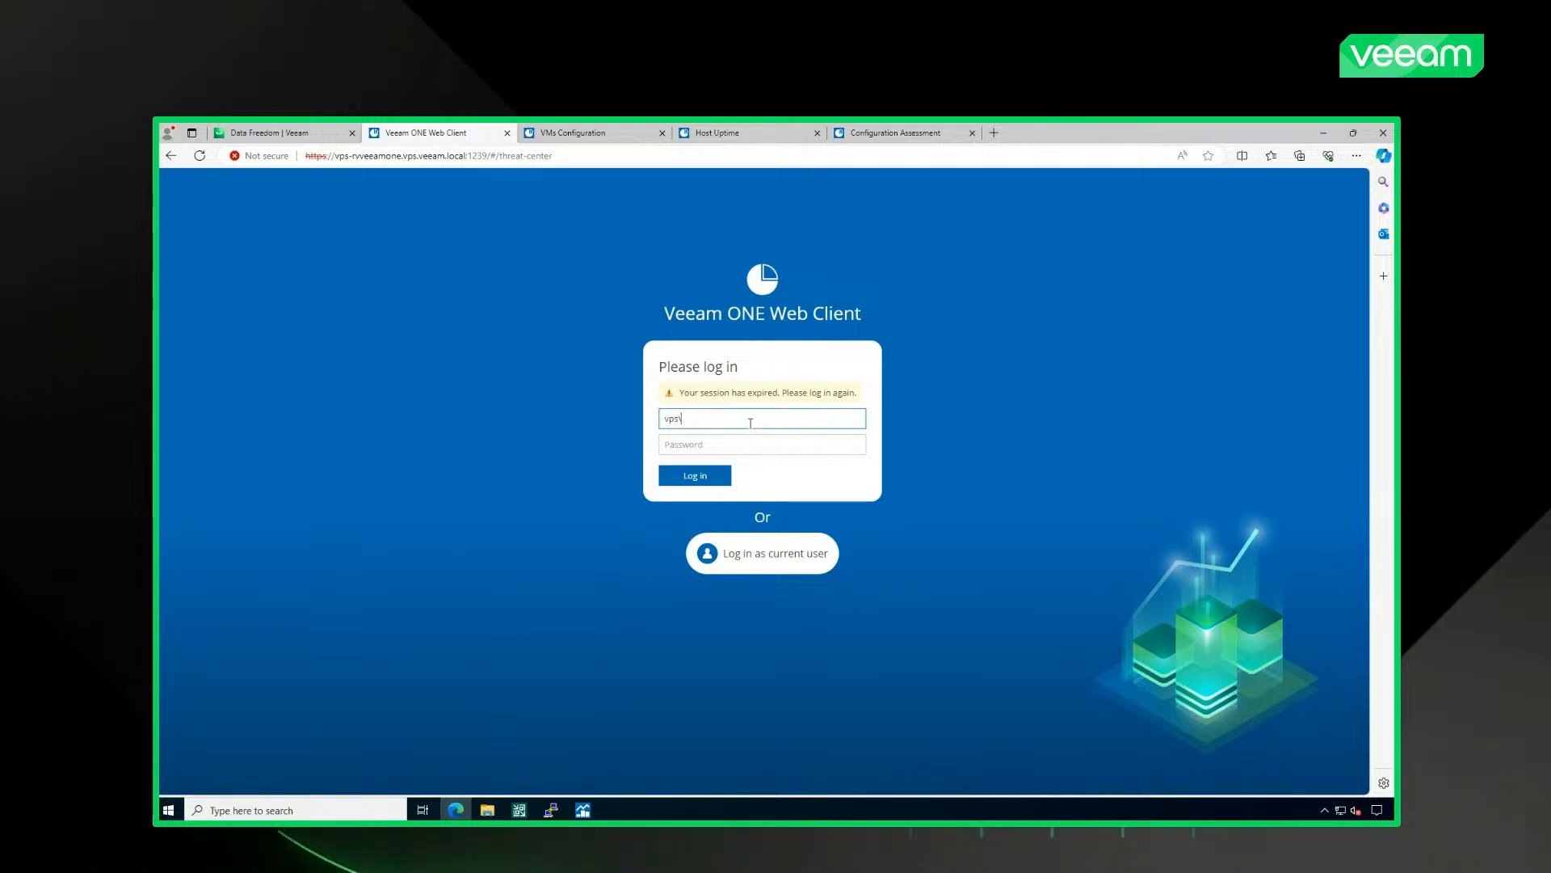
text(•)
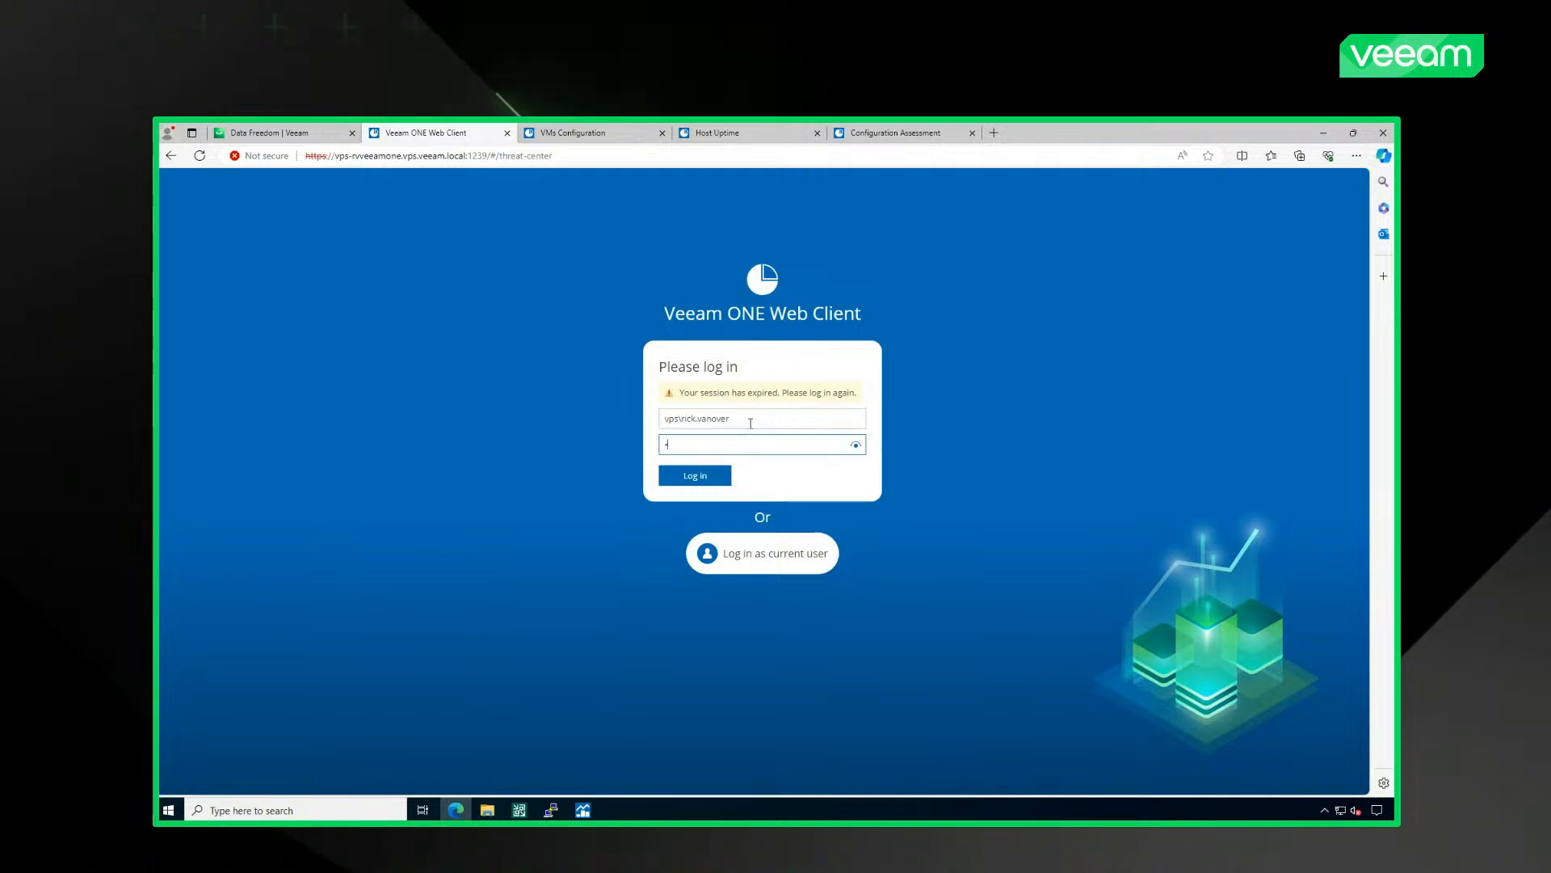
text(•••••)
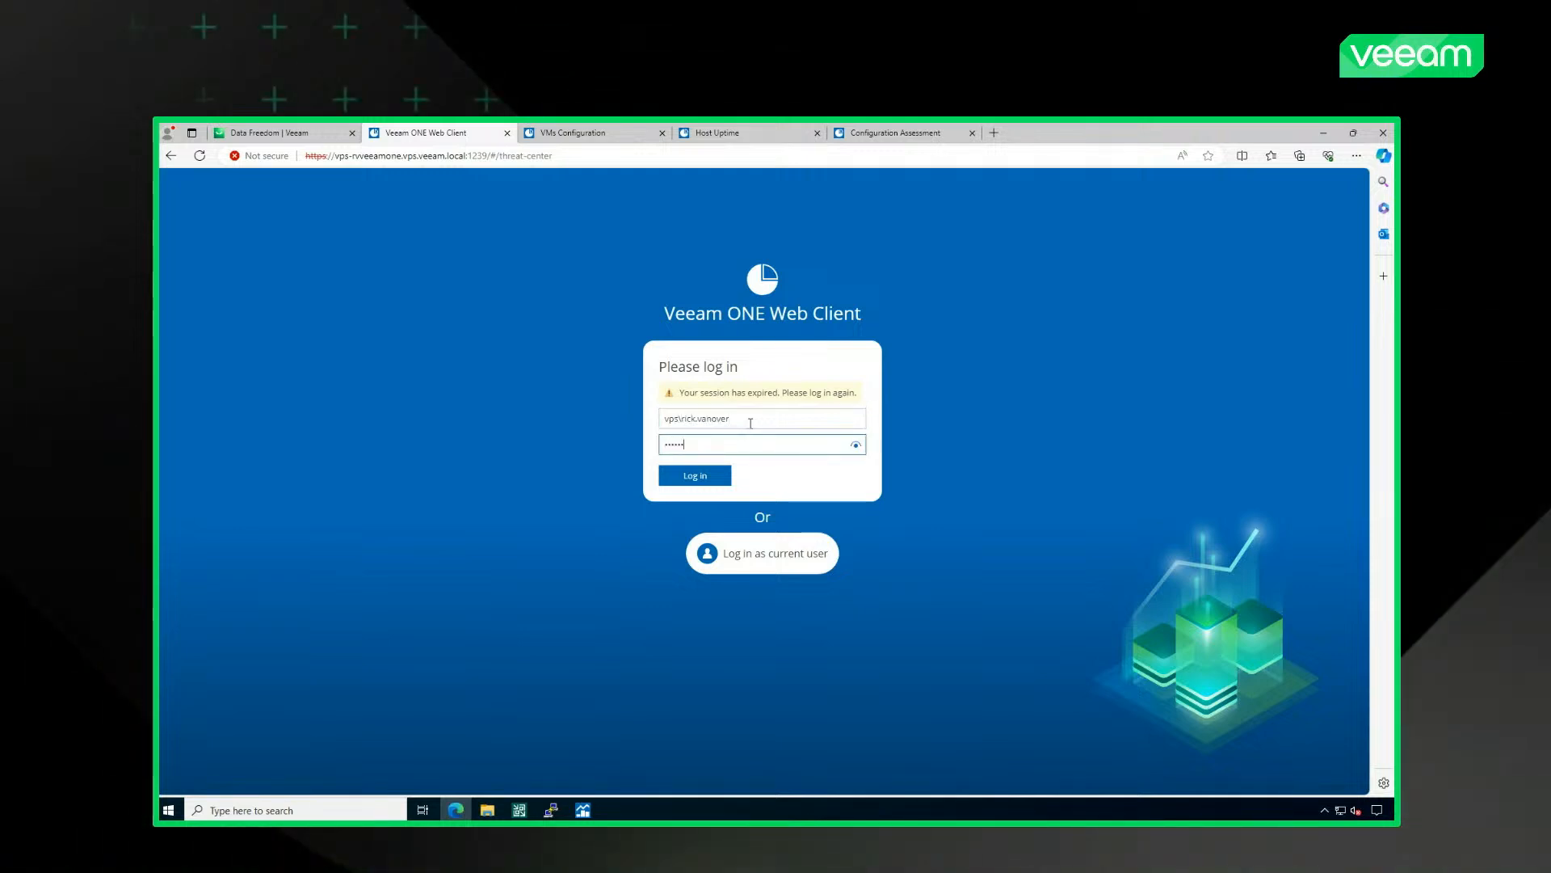
key(Return)
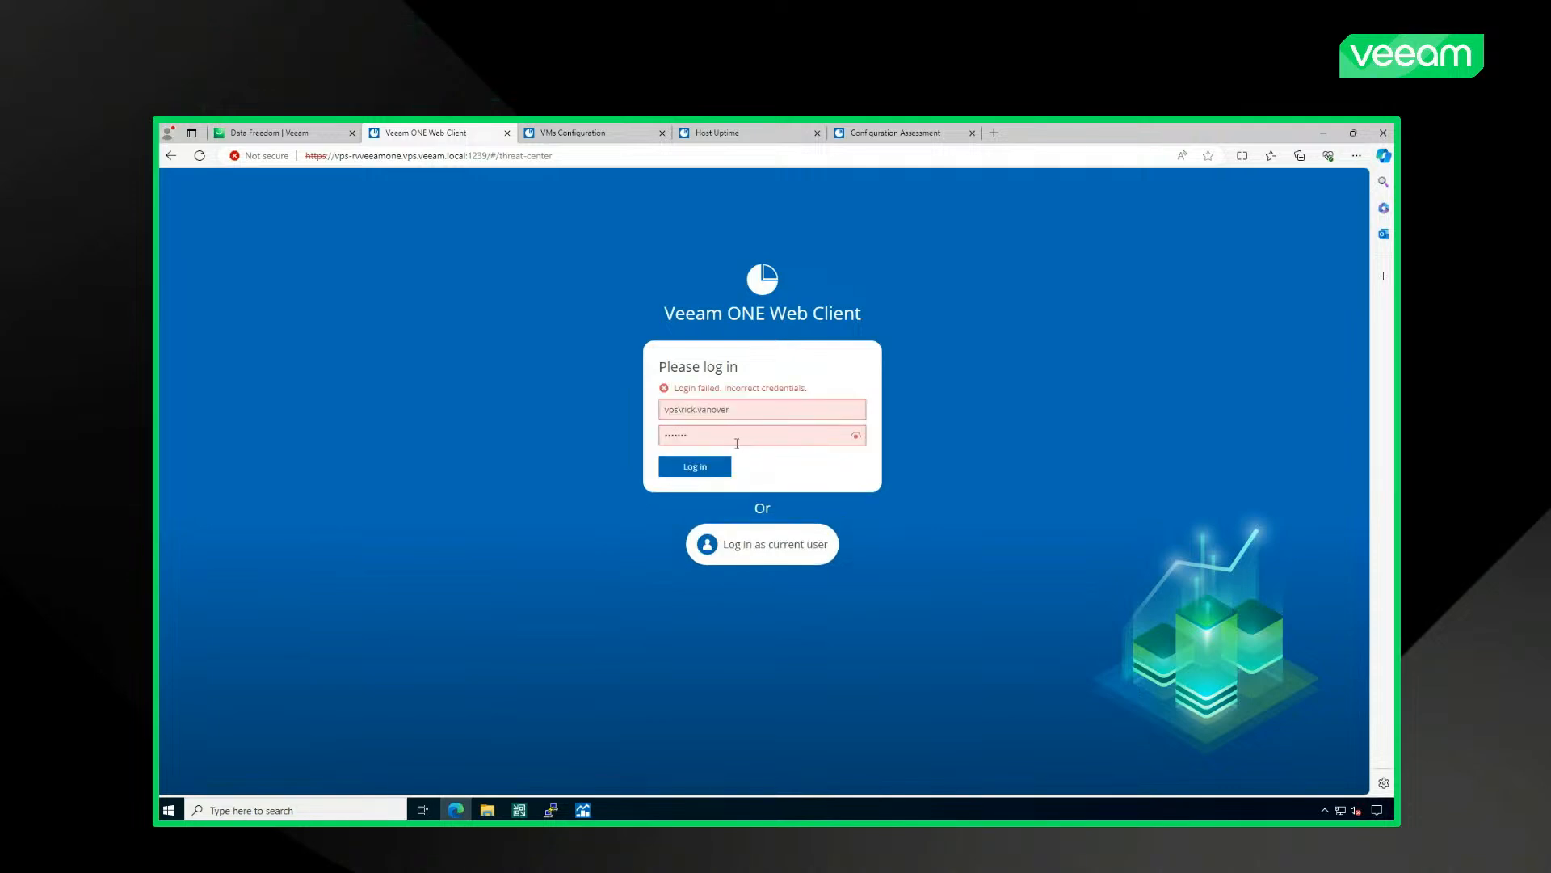
drag(736, 443, 507, 403)
text(••••••••)
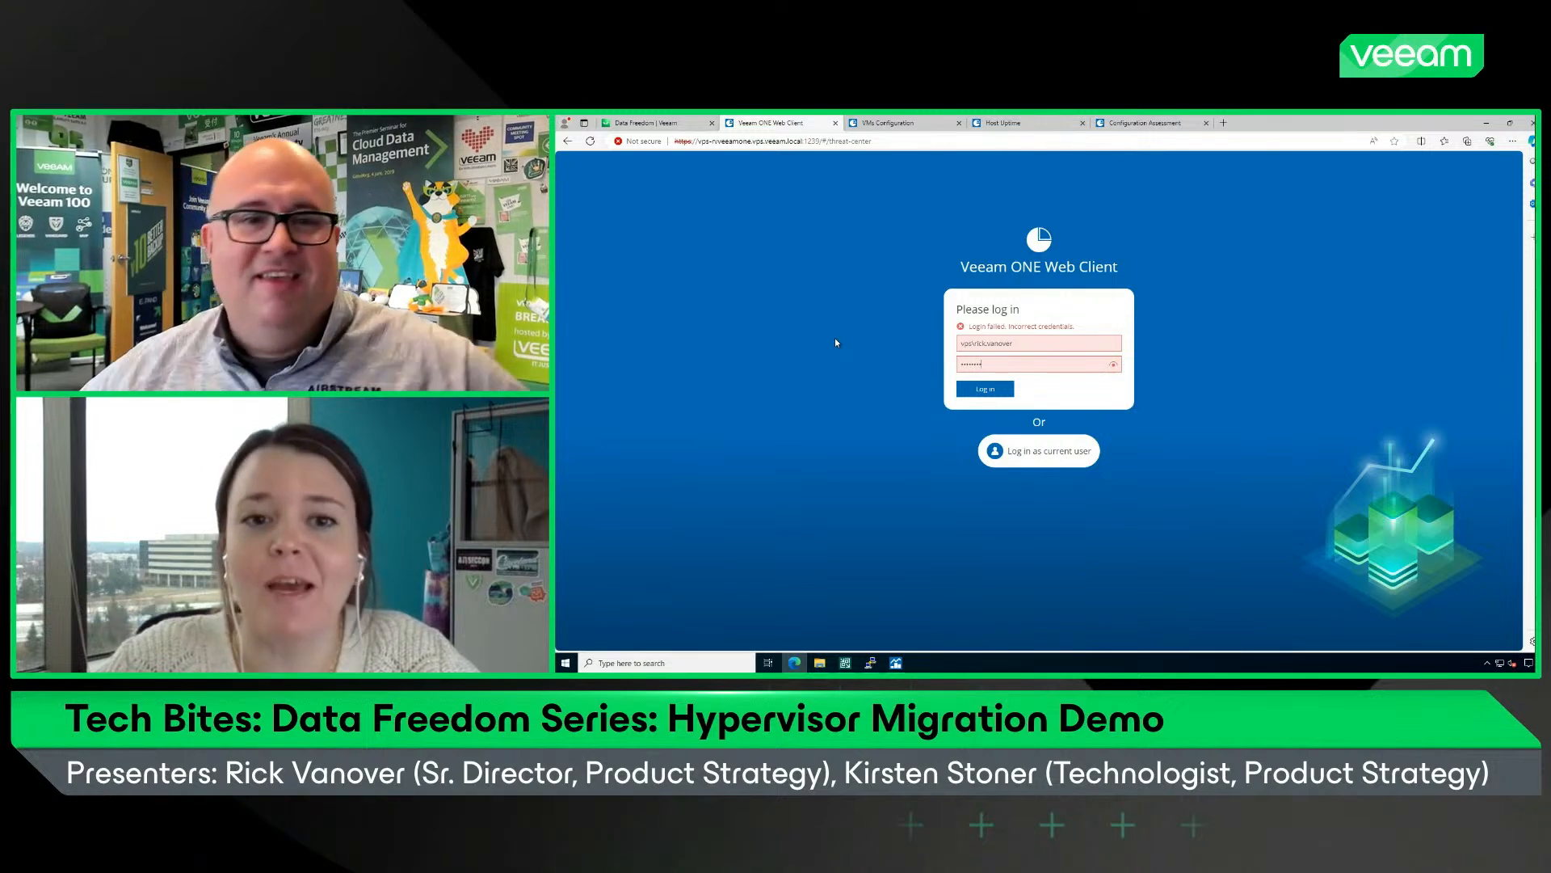
key(Return)
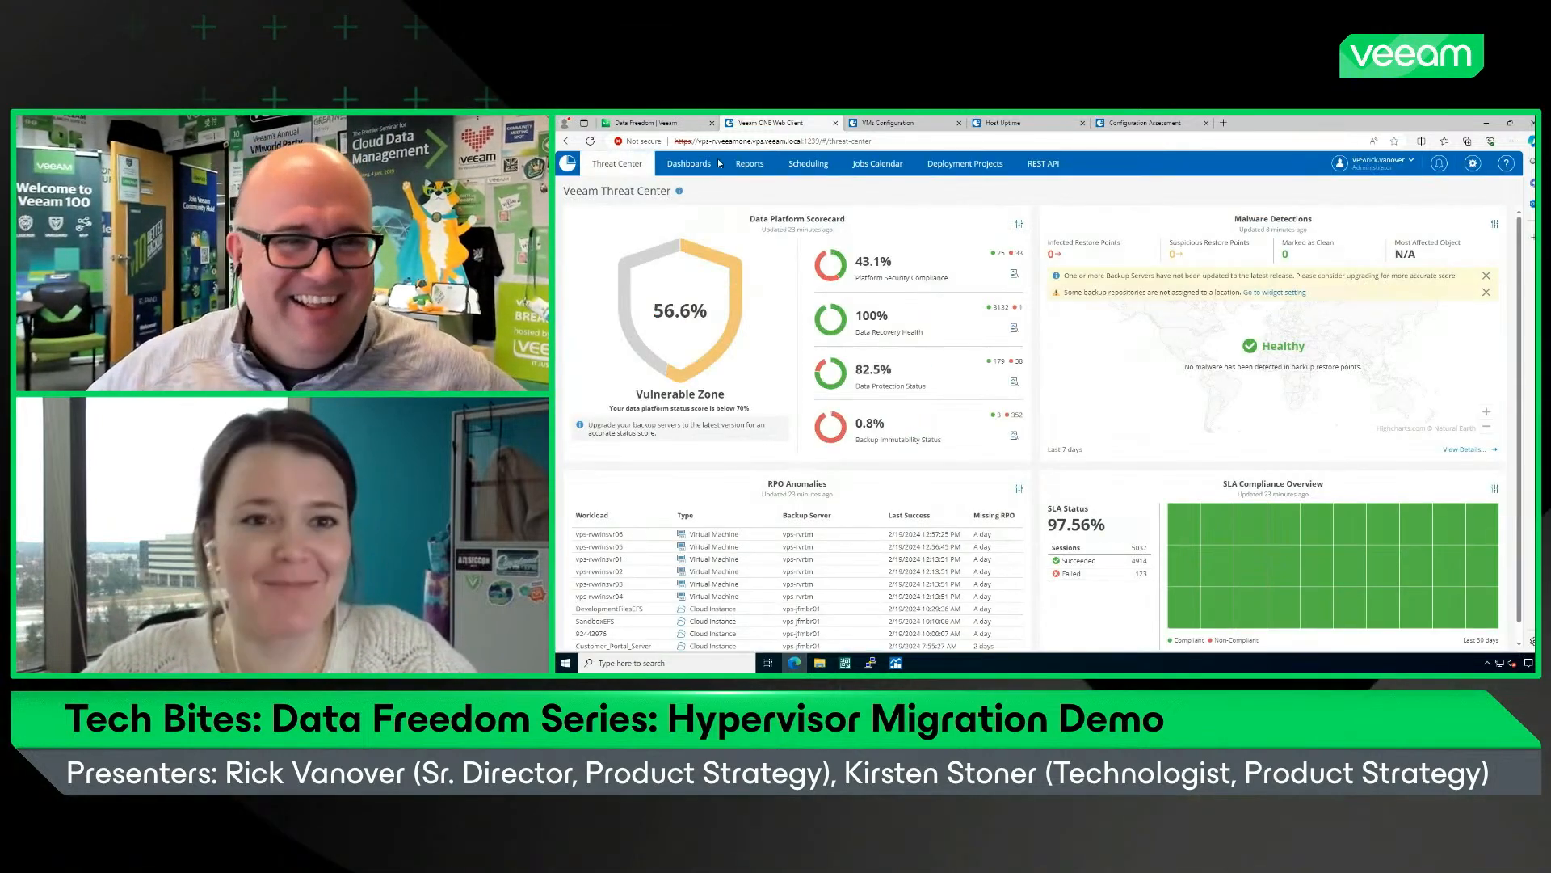
- Browse the Hyper-V report template folders down to Hyper-V Overview, then bring up the VMs Configuration report
click(749, 167)
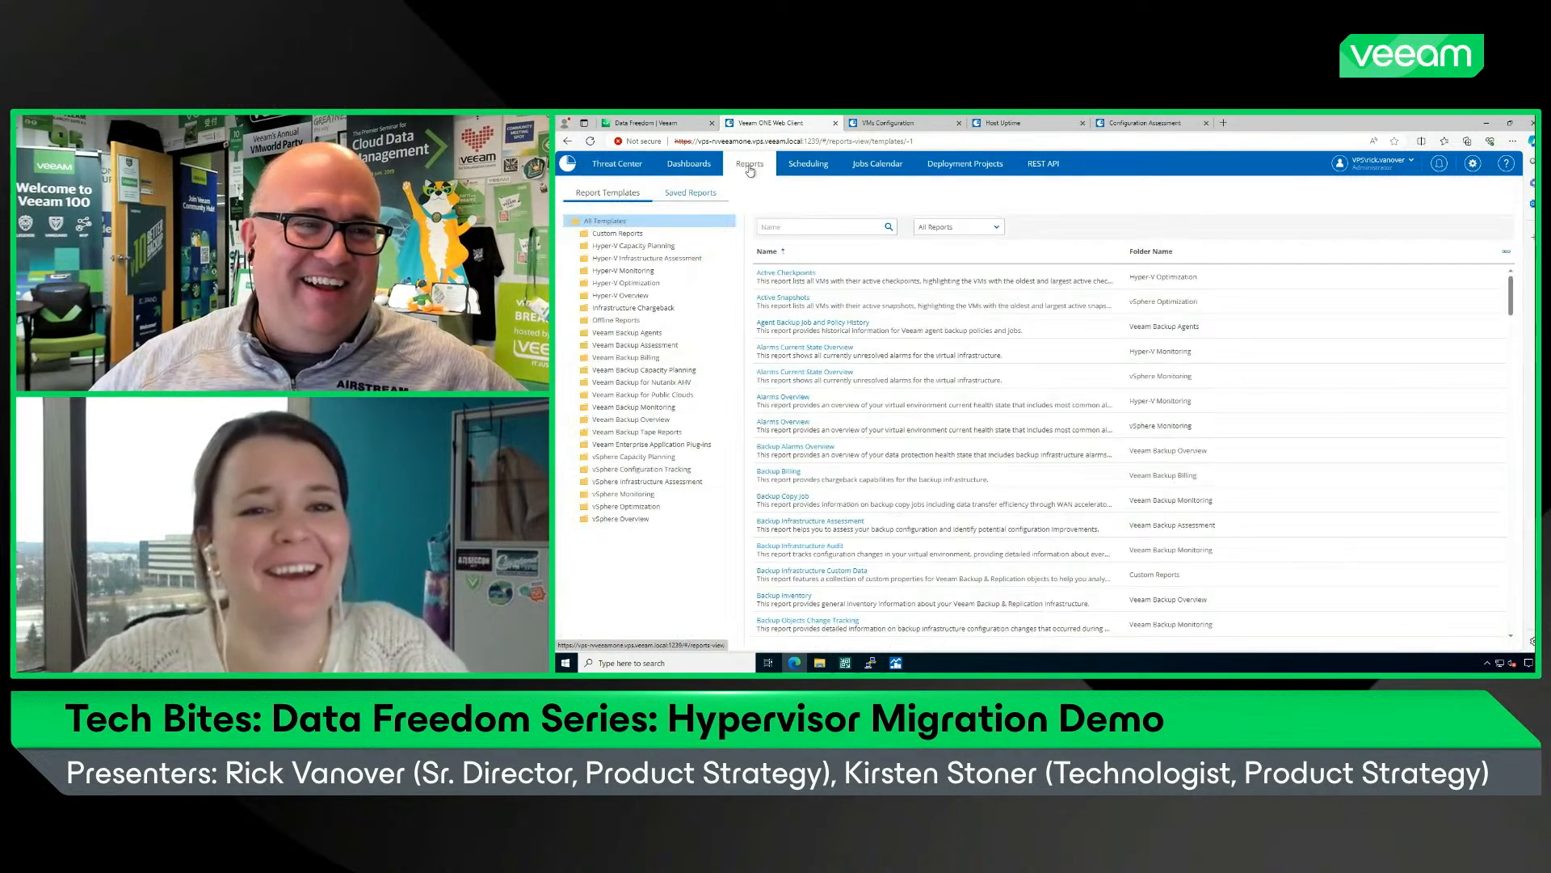
click(627, 247)
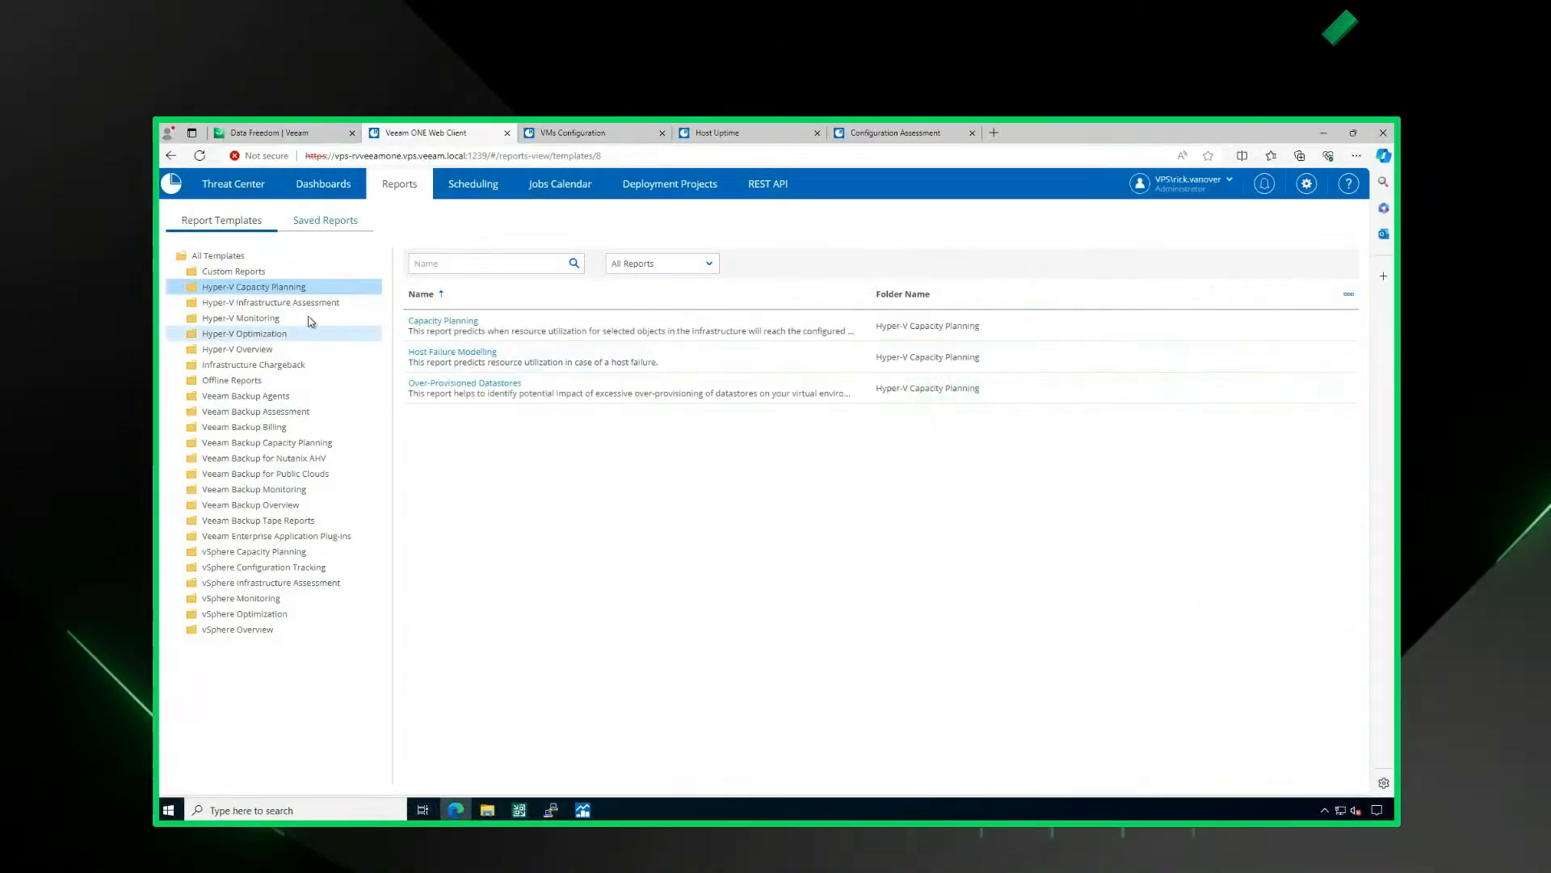
click(289, 304)
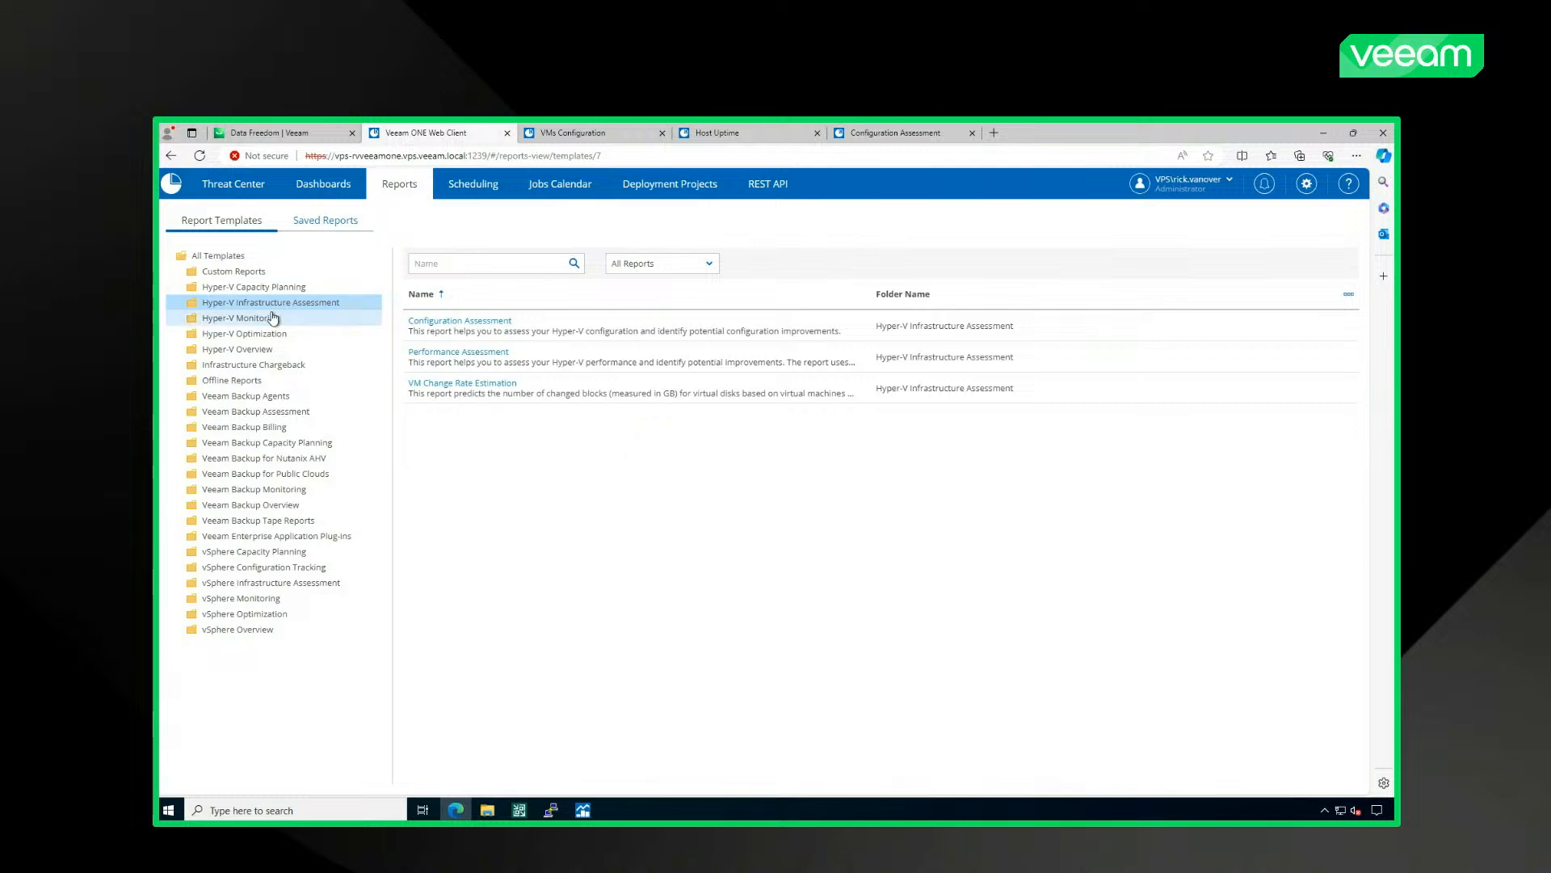
click(273, 316)
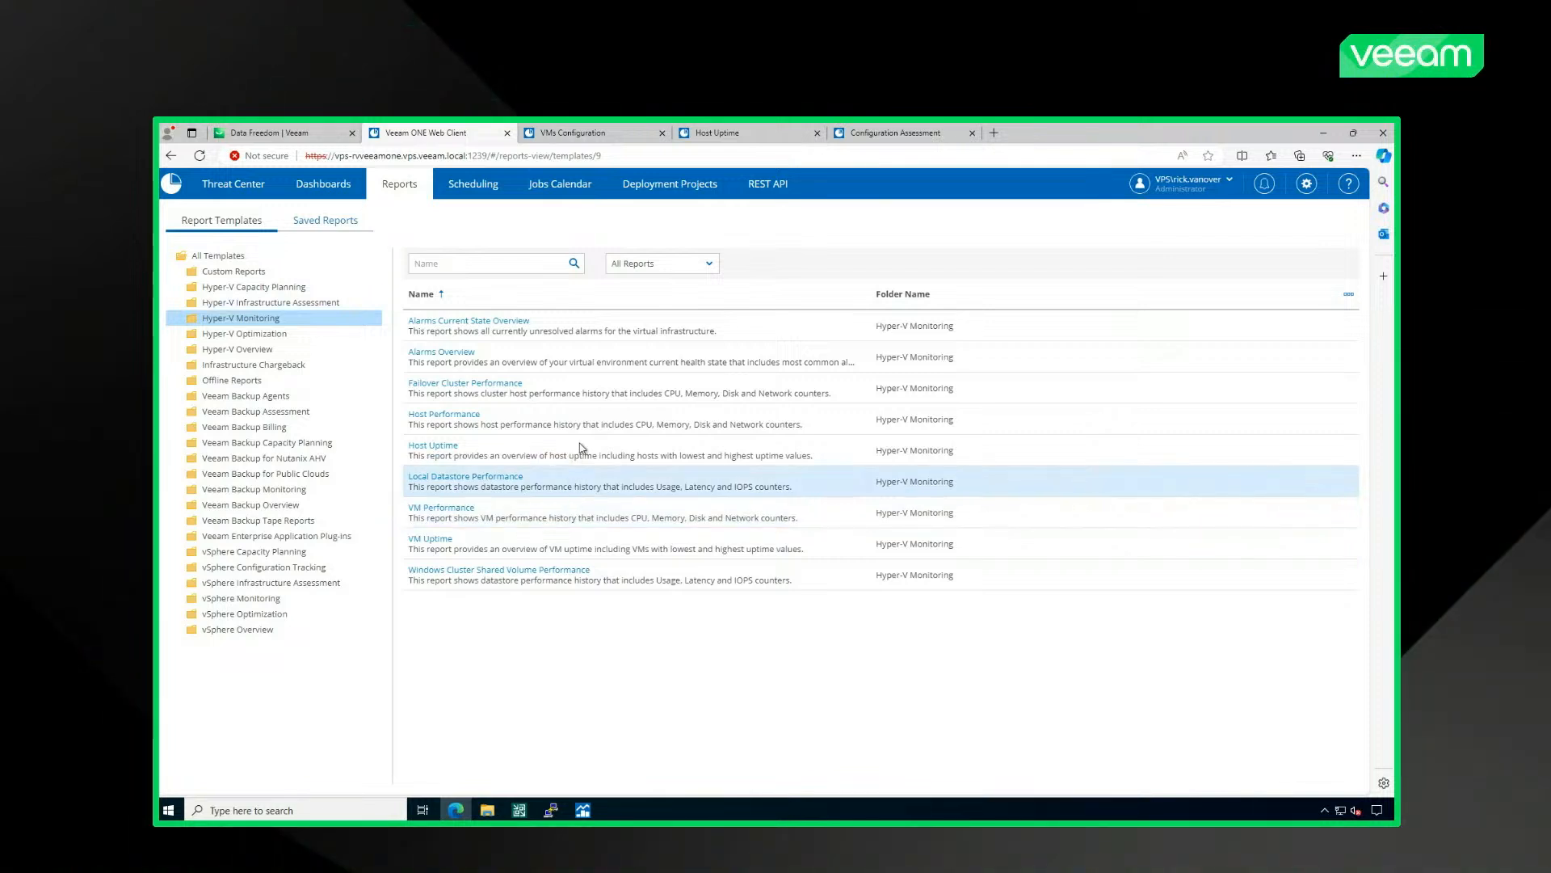
click(232, 335)
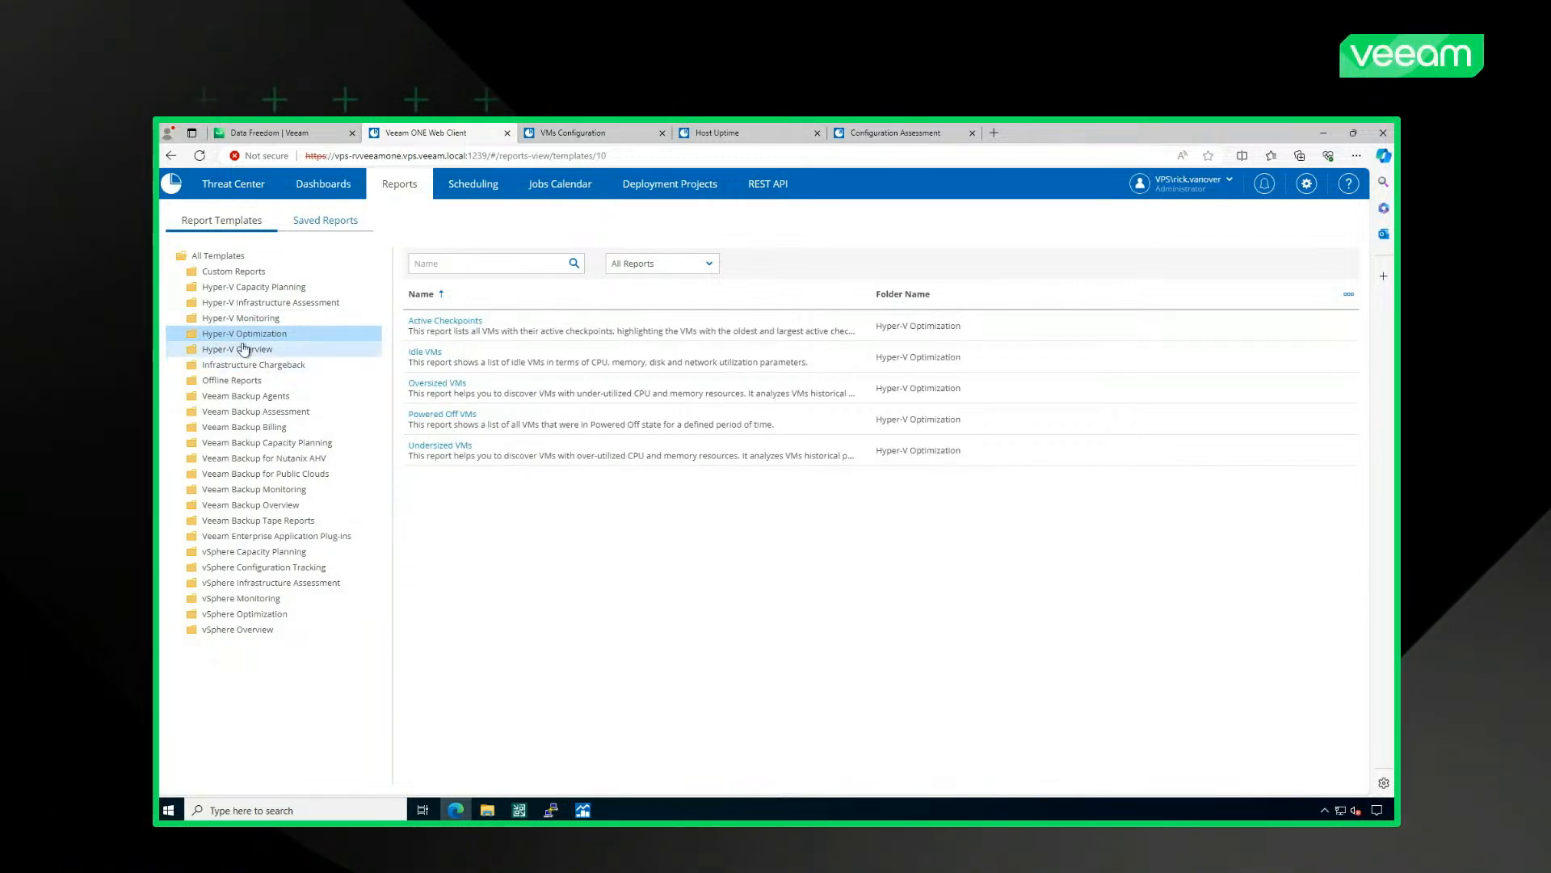
click(244, 349)
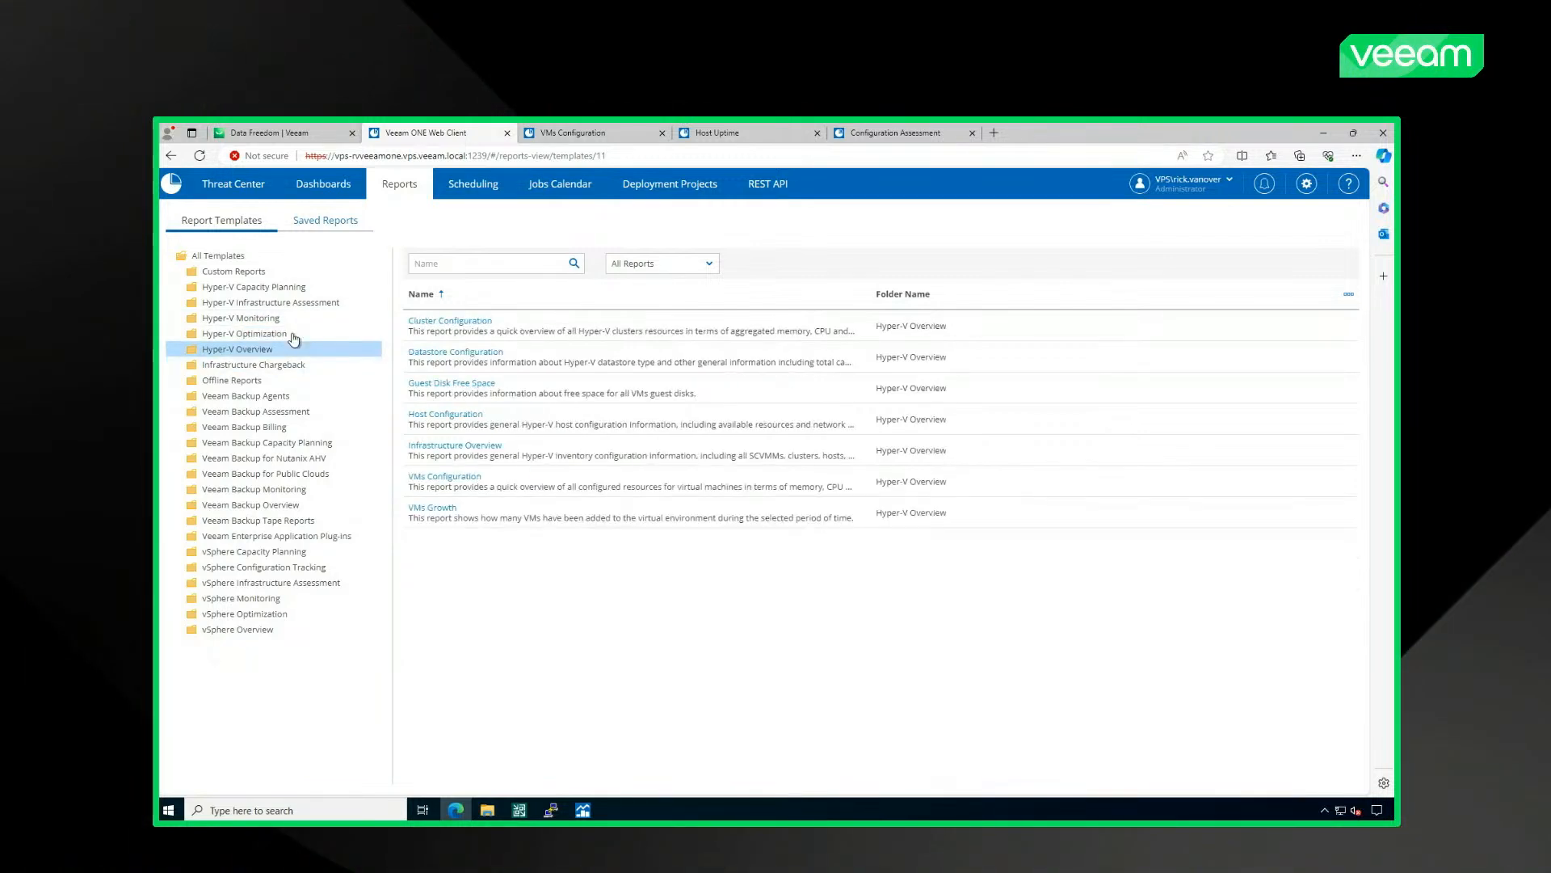
click(556, 138)
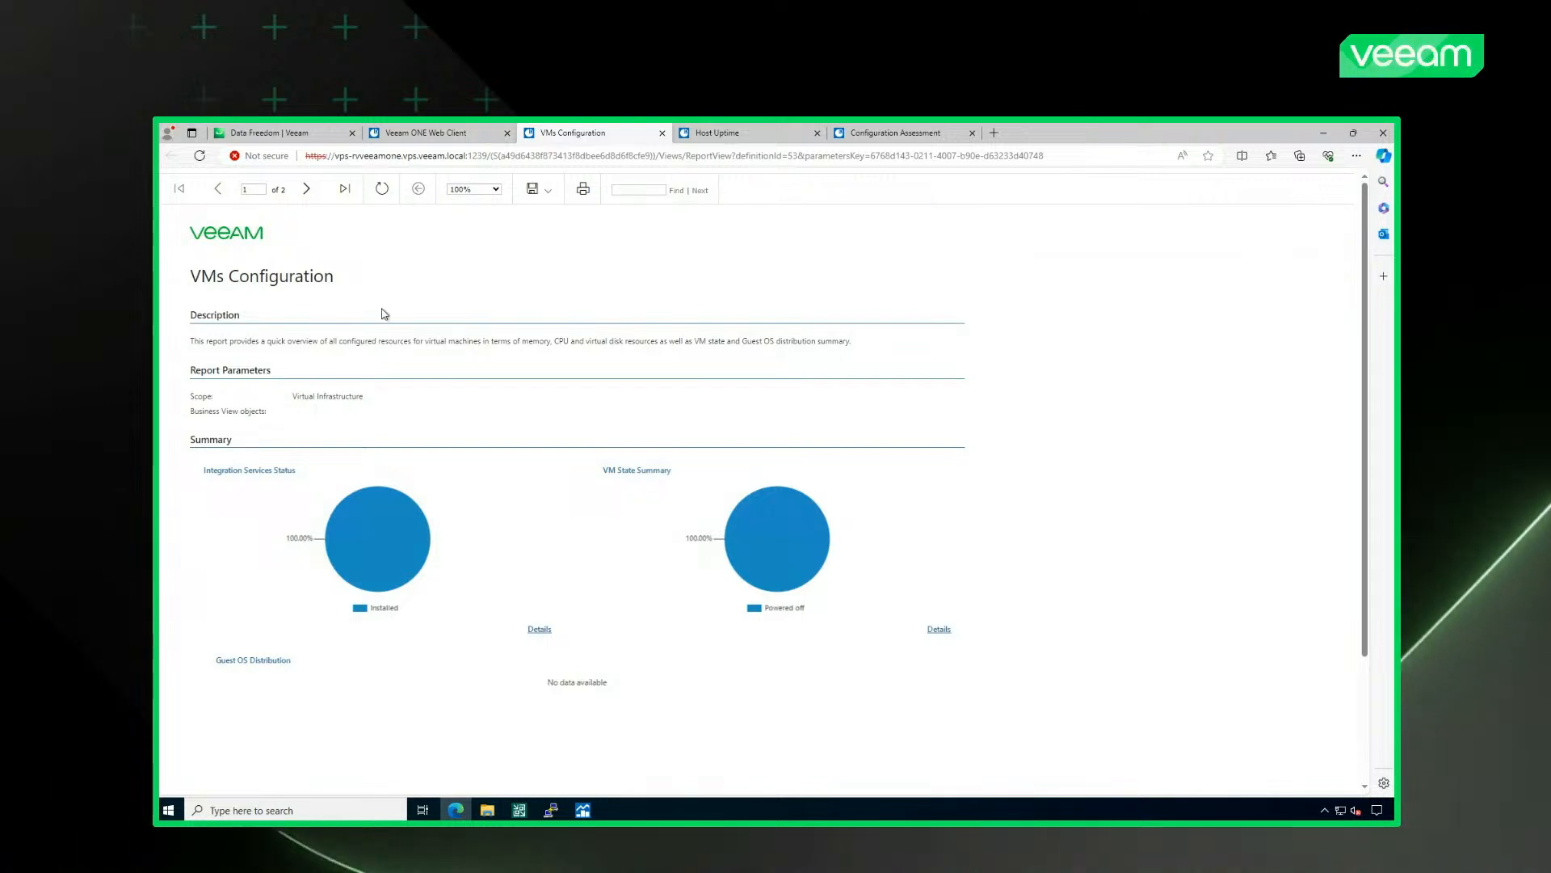
- Page the VMs Configuration report to its per-VM details on page 2, then close the report
middle_click(508, 286)
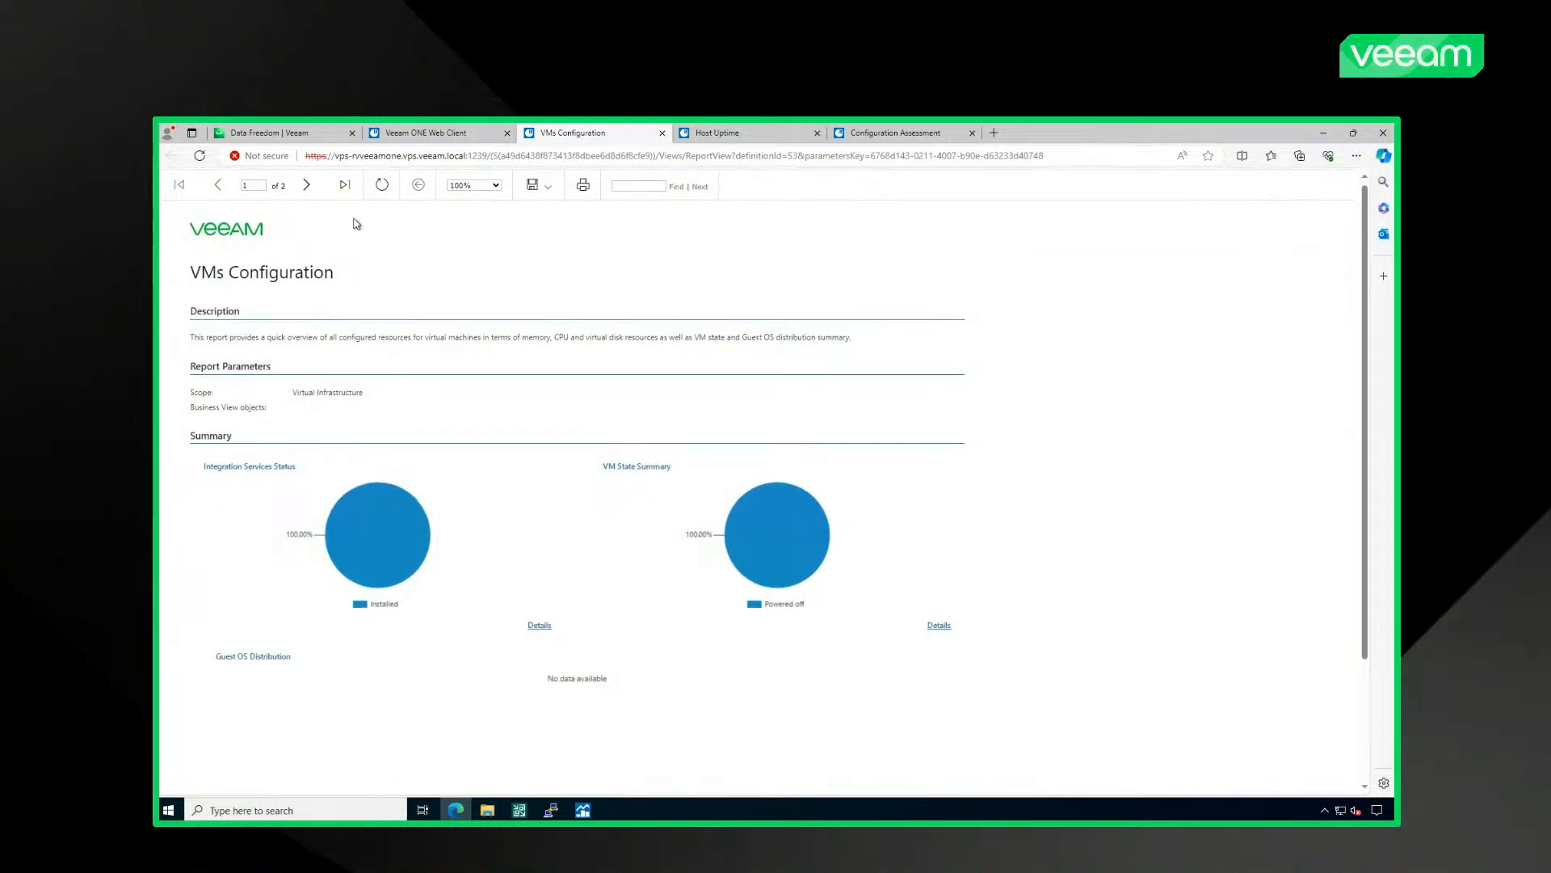
click(308, 188)
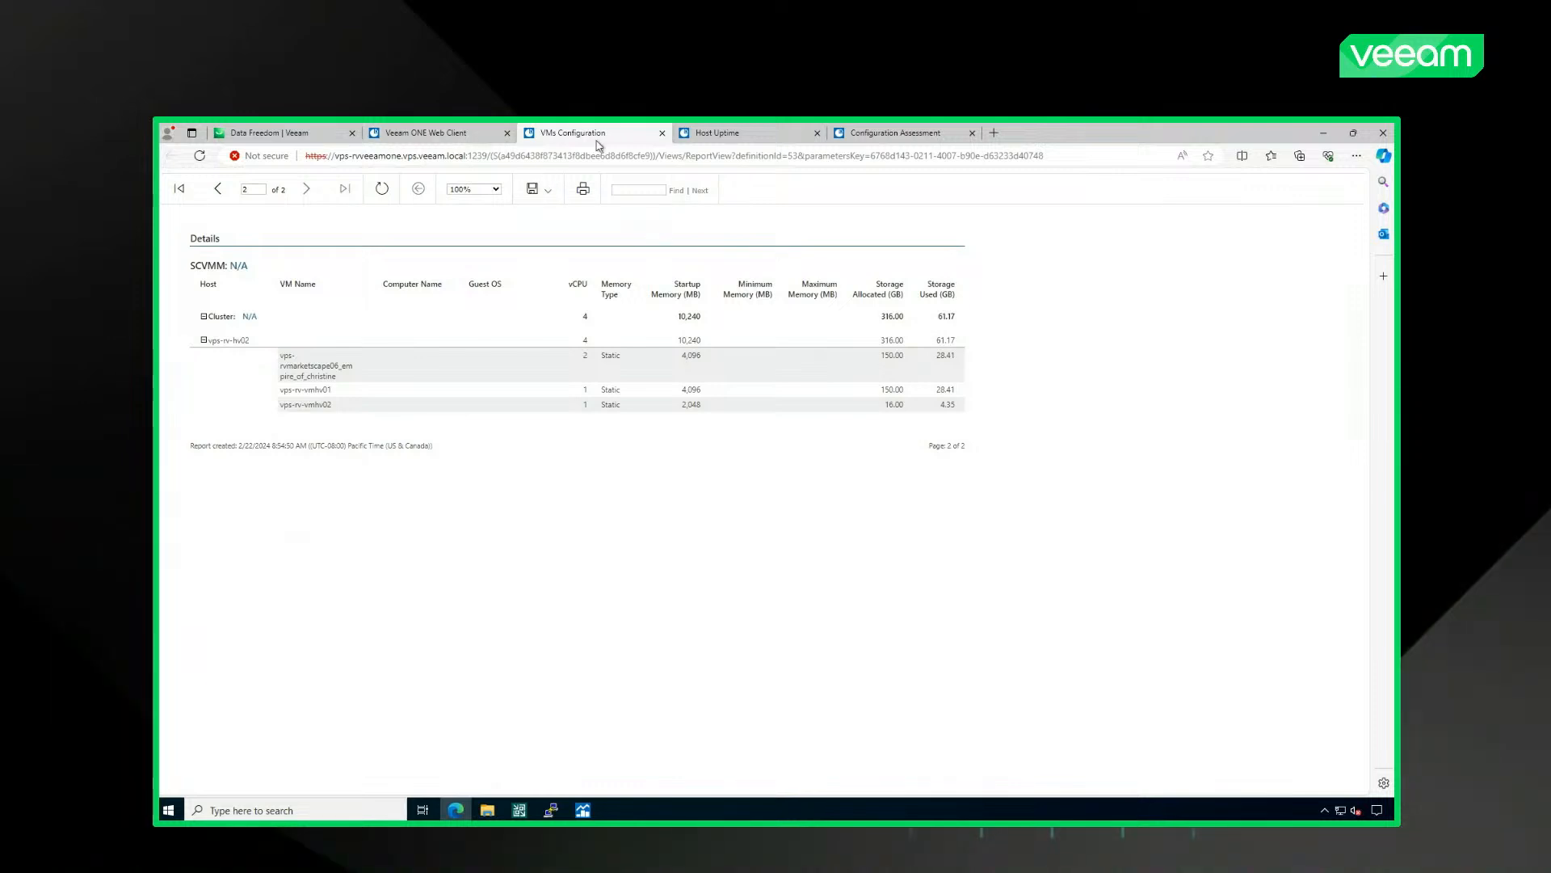
click(662, 134)
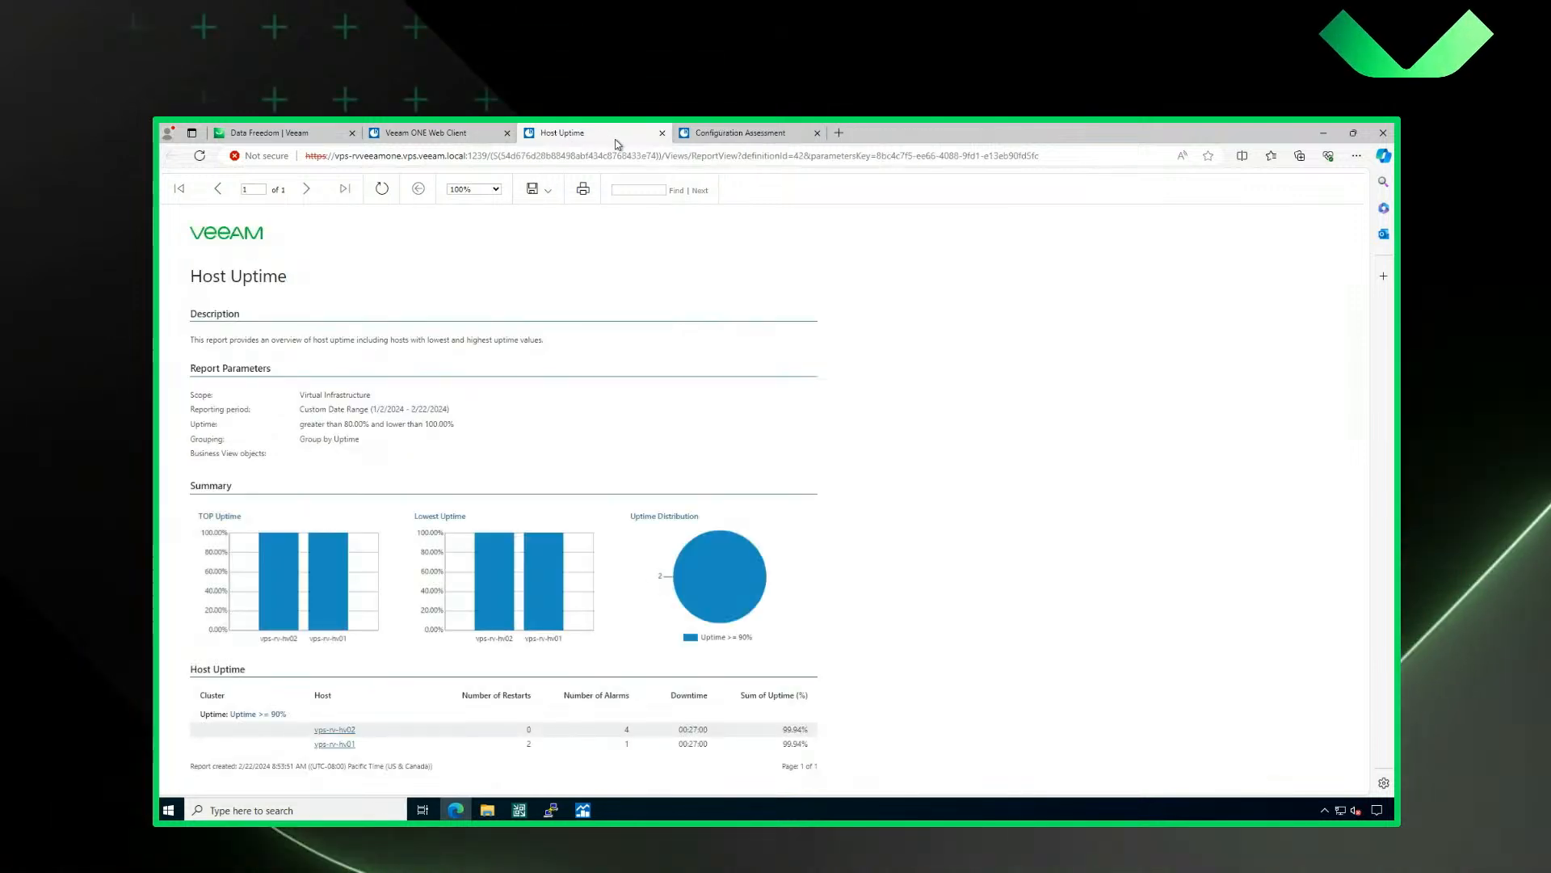
- Scroll the Configuration Assessment report, page through Cluster and Host Optimization, then close its tab
click(686, 137)
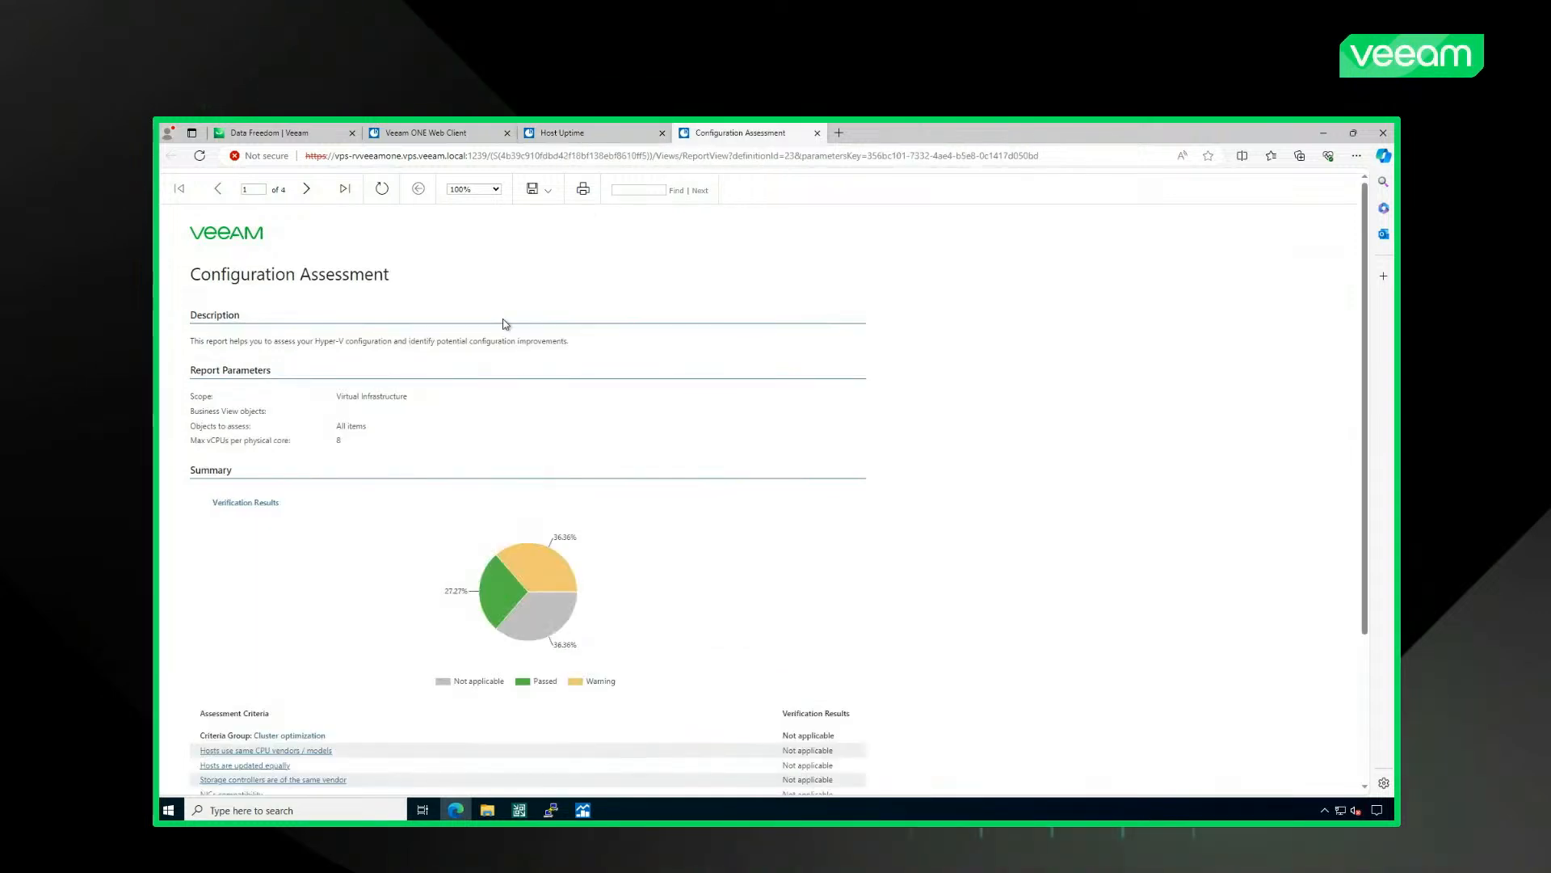
scroll(503, 320, down, 1)
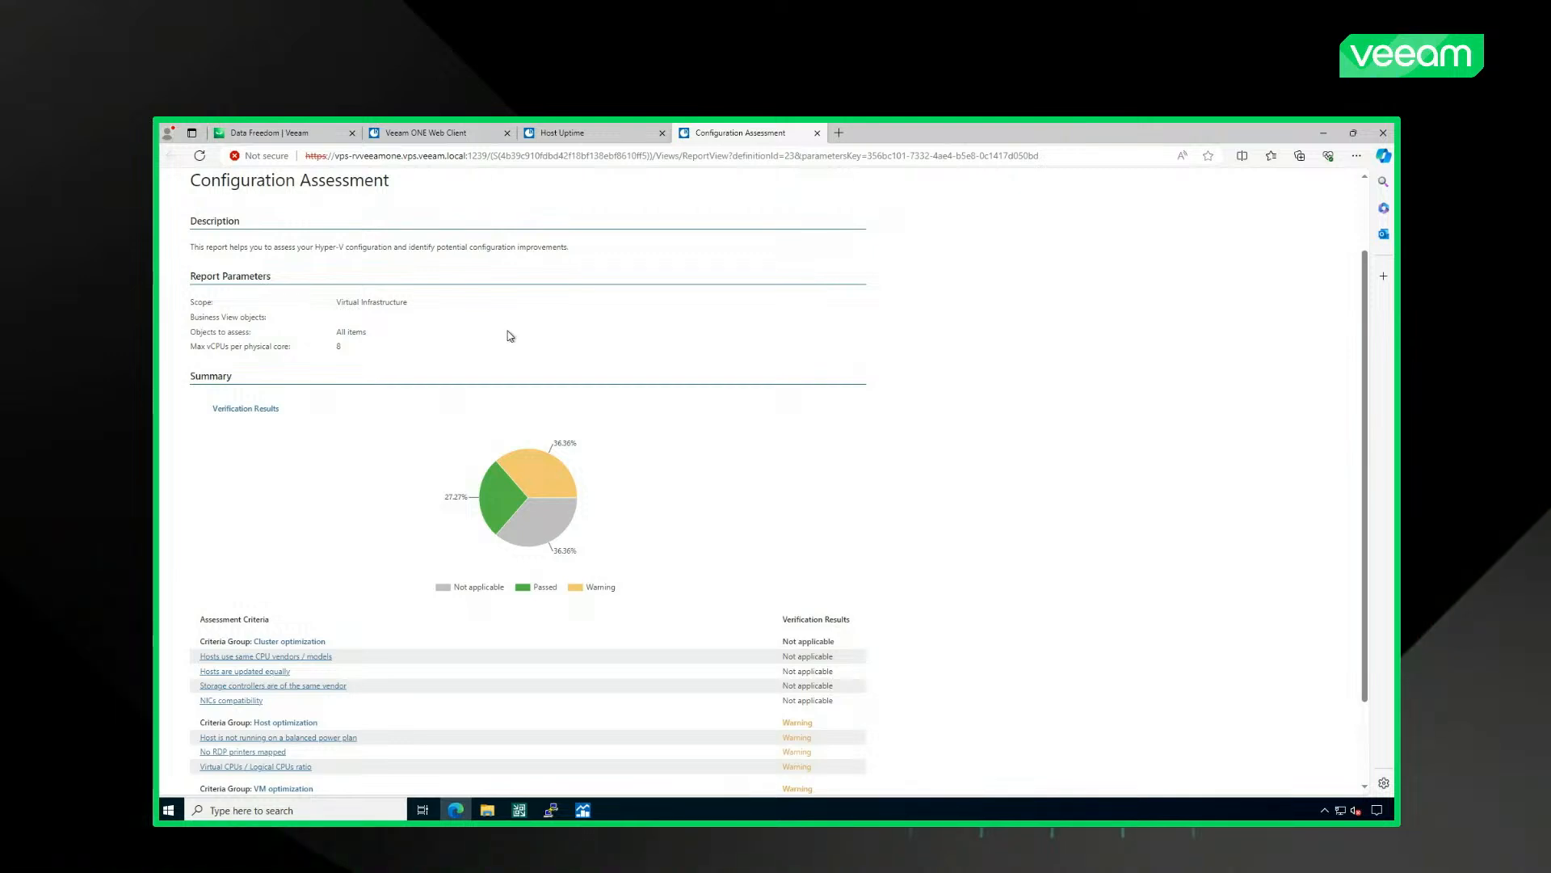
scroll(509, 336, down, 1)
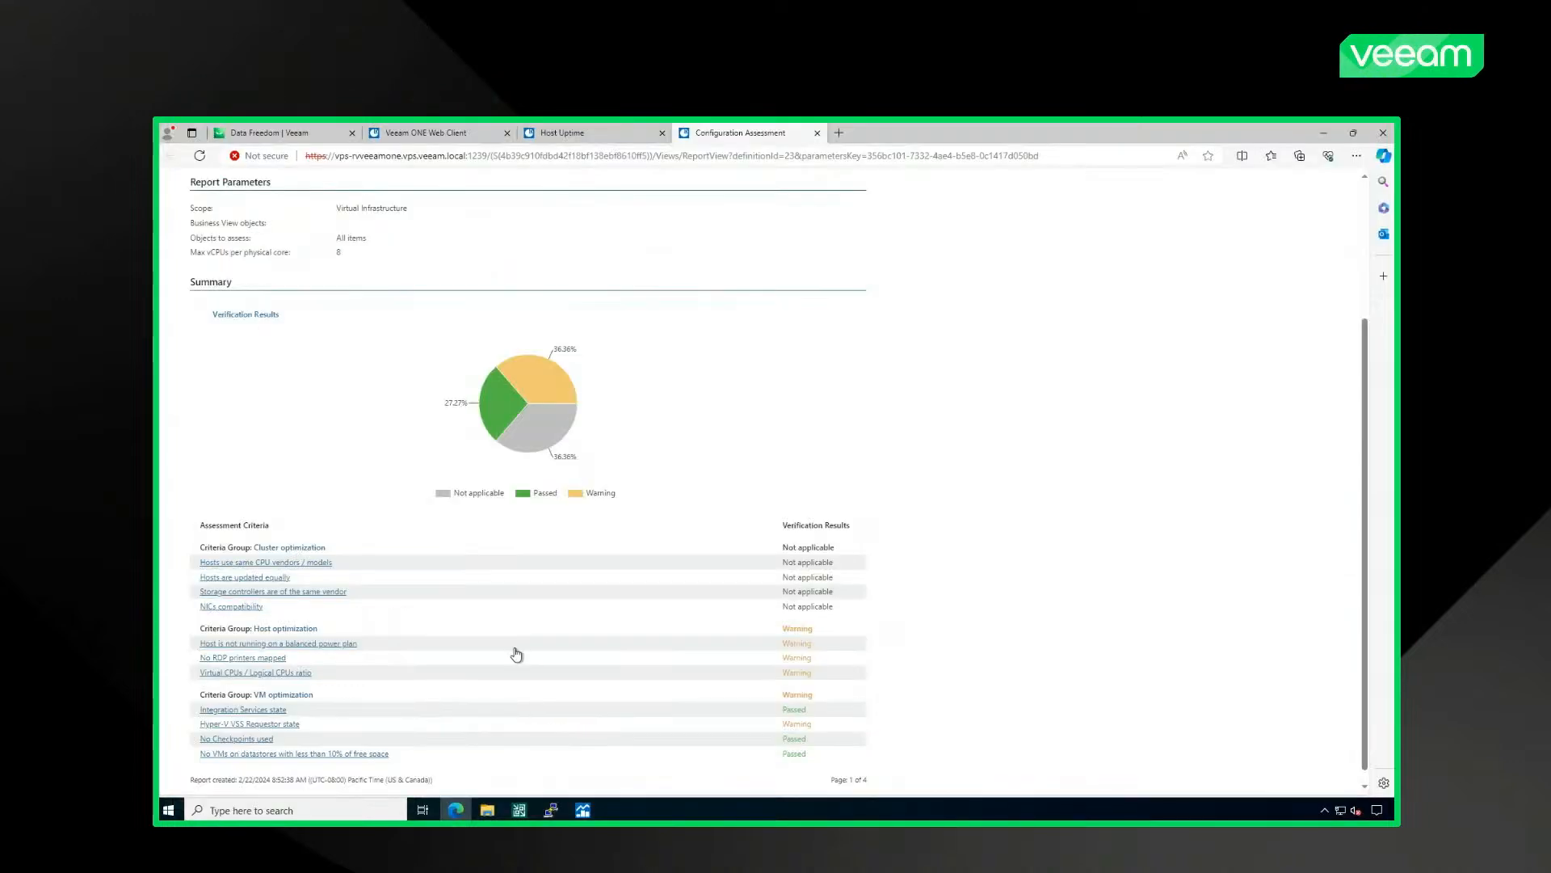
scroll(516, 654, up, 3)
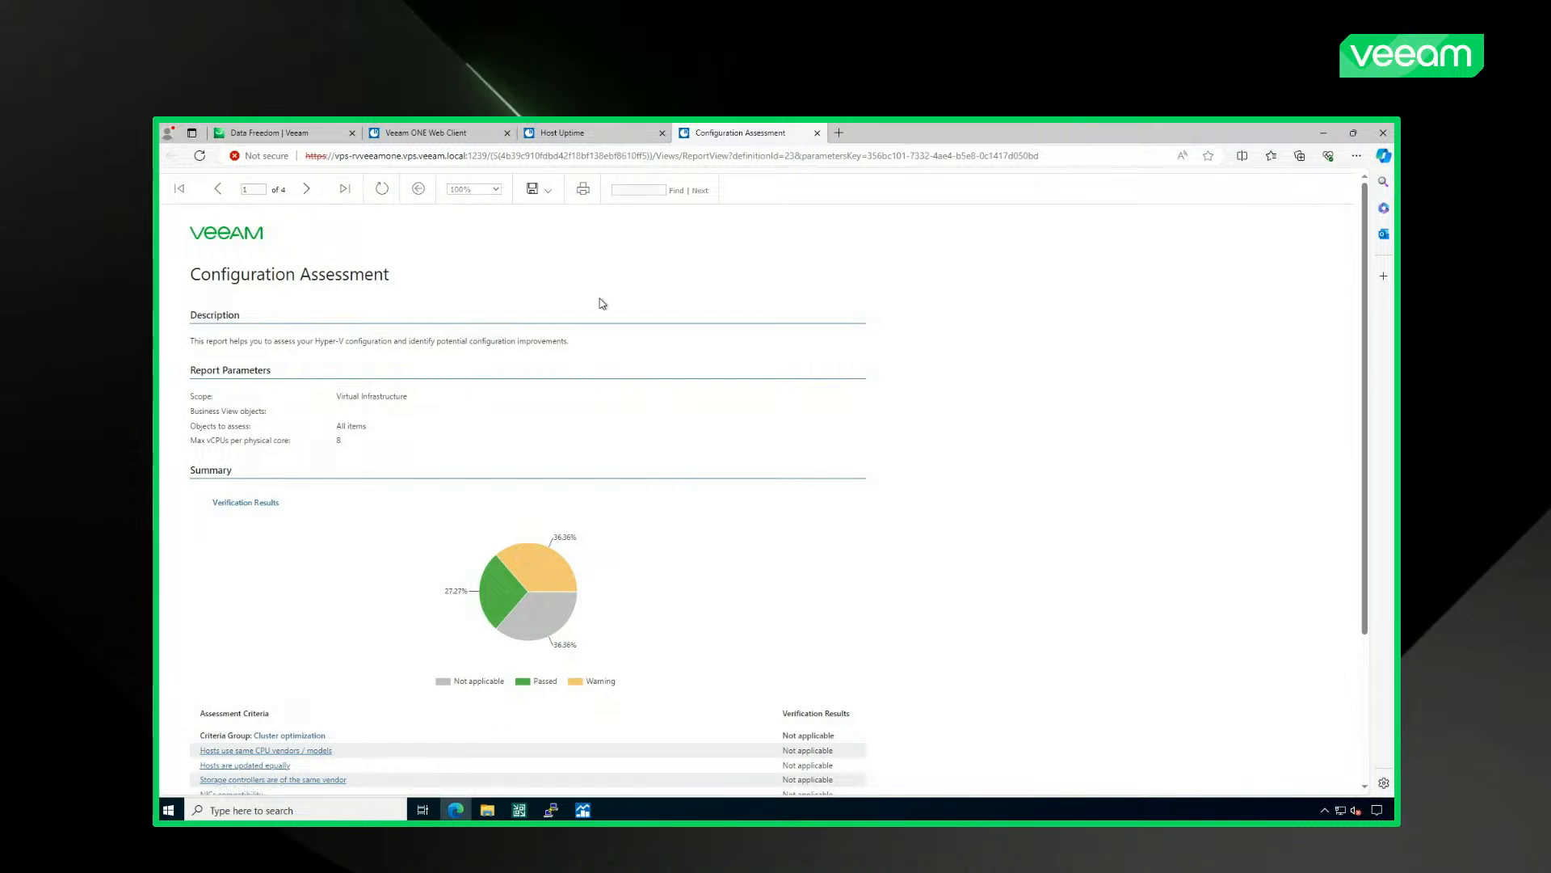
click(305, 192)
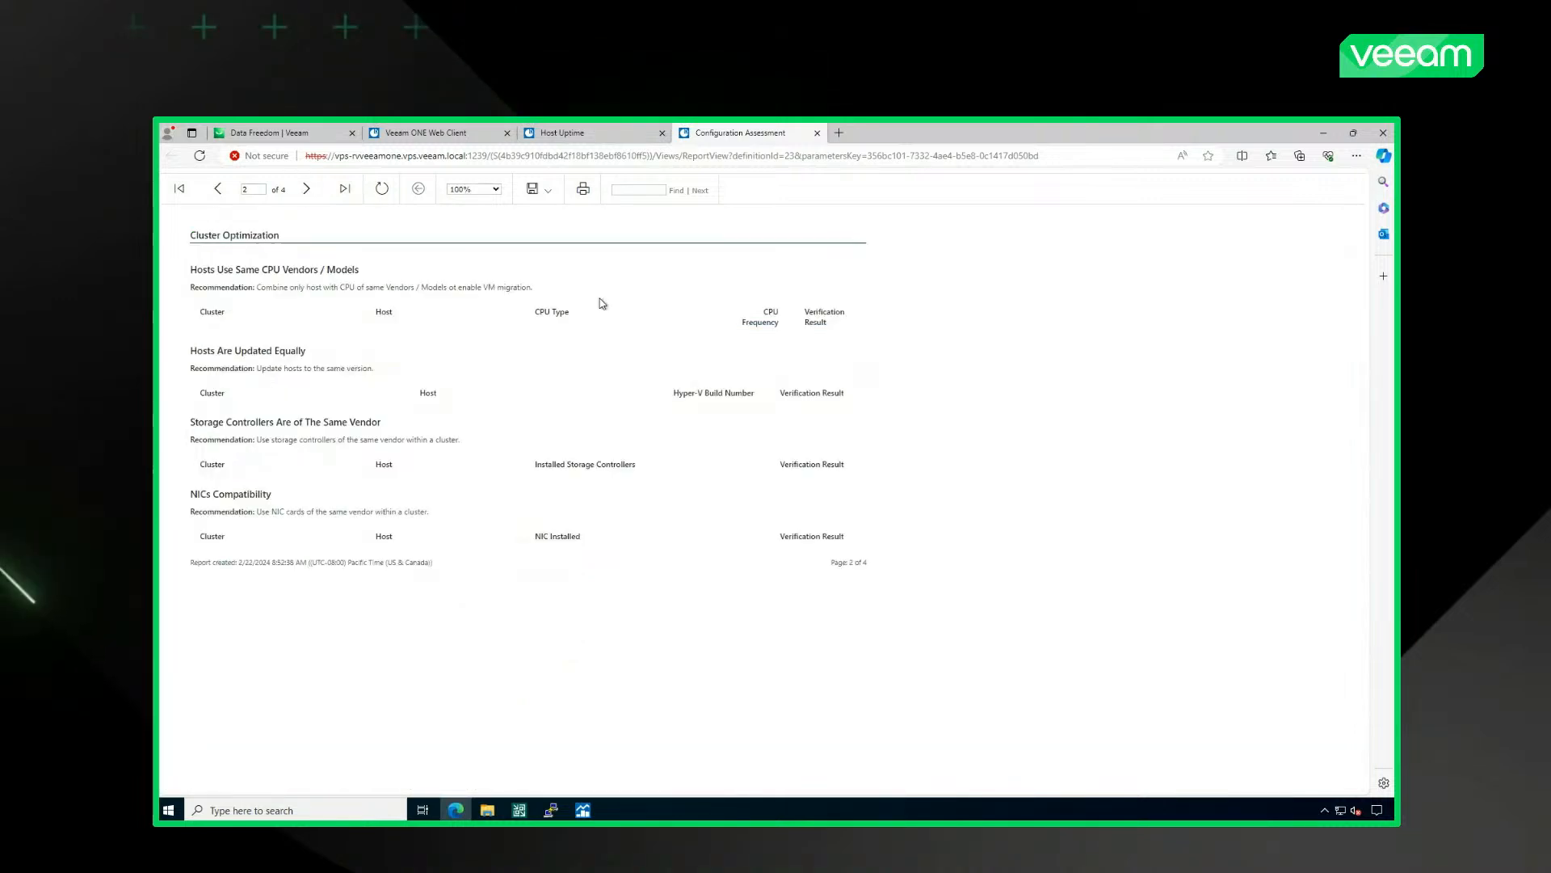
click(307, 192)
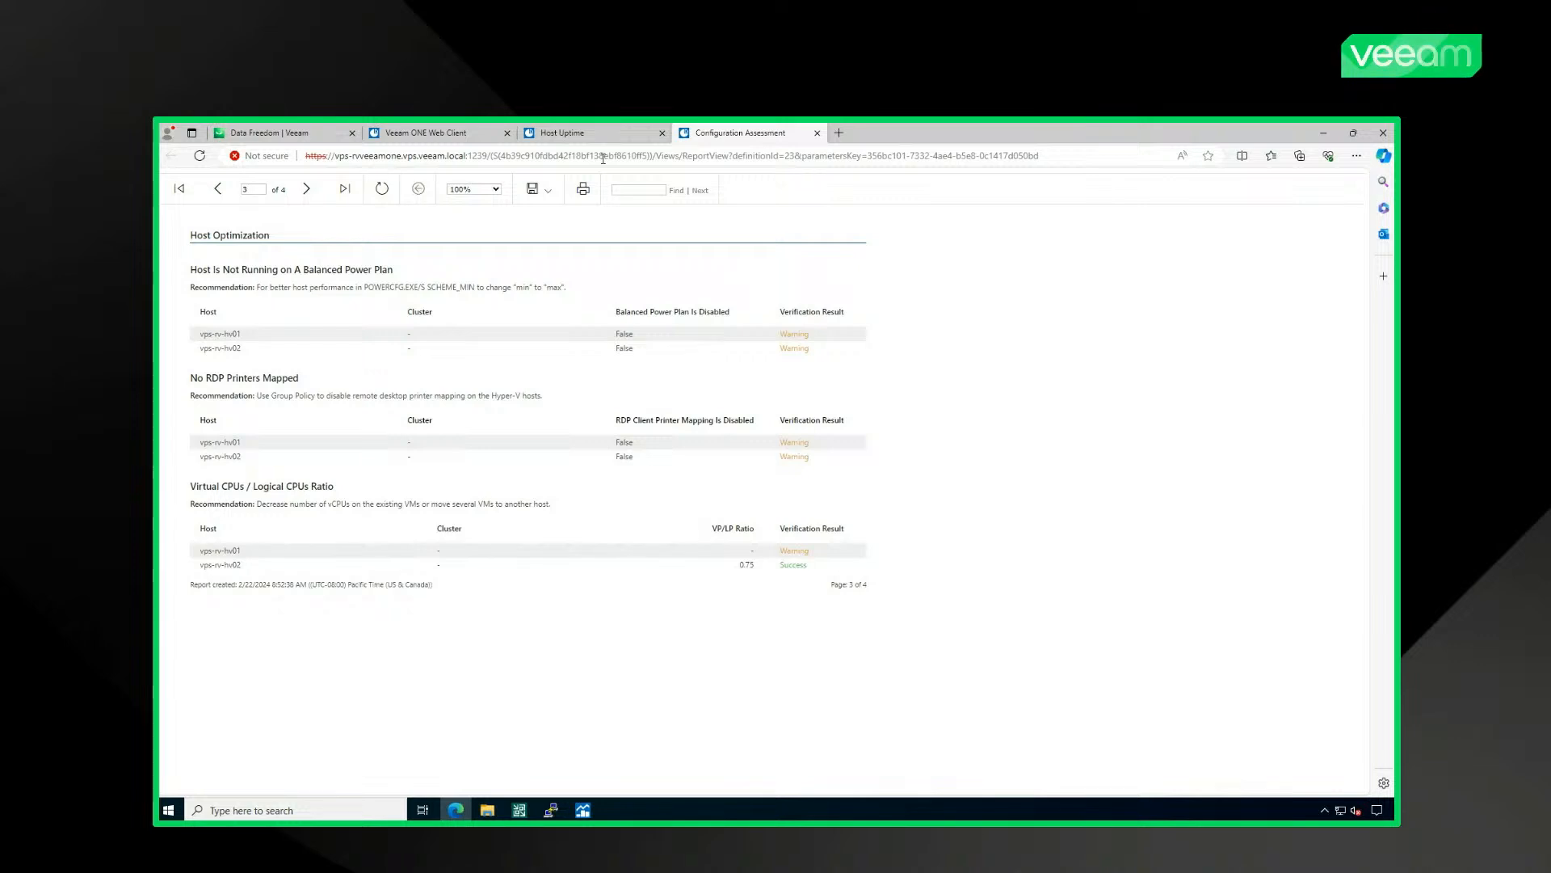
right_click(685, 143)
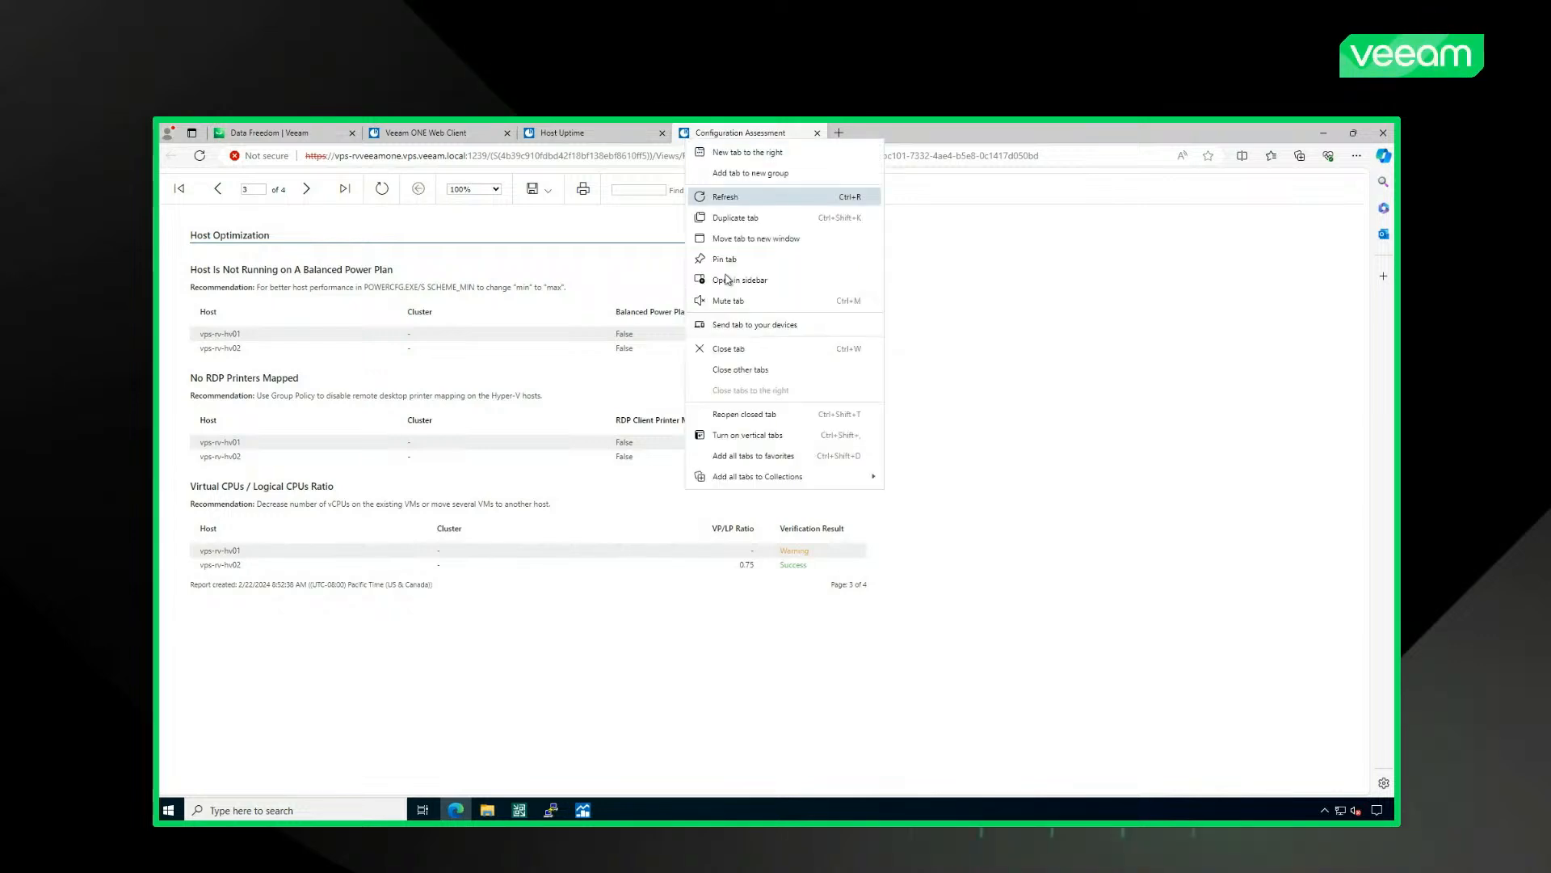
click(736, 348)
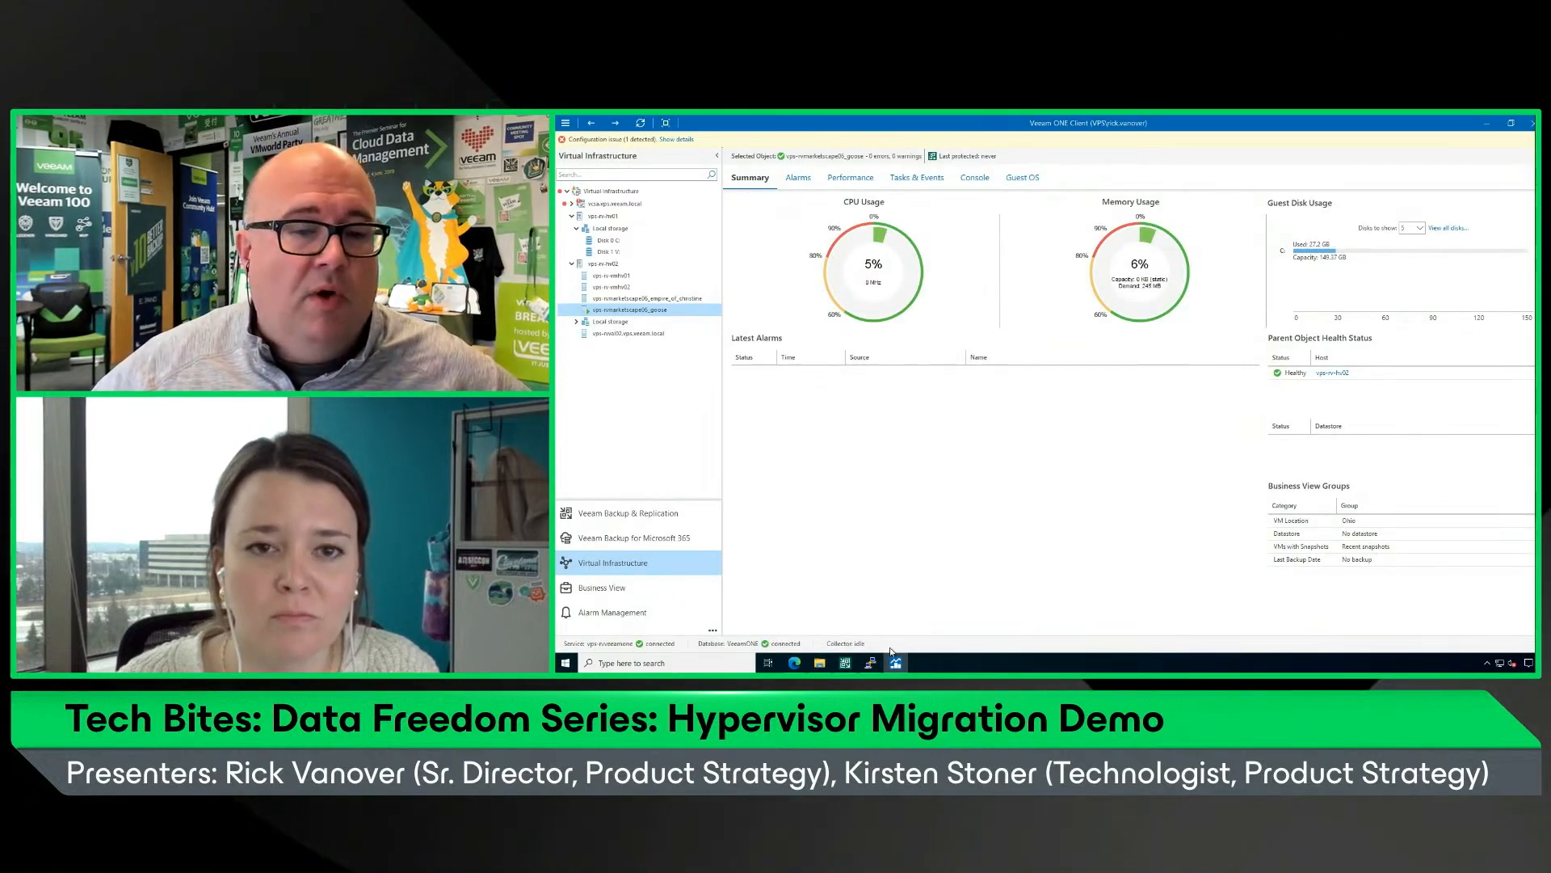
- Switch back to the browser showing the Host Uptime report, both hosts at 99.94%
click(793, 663)
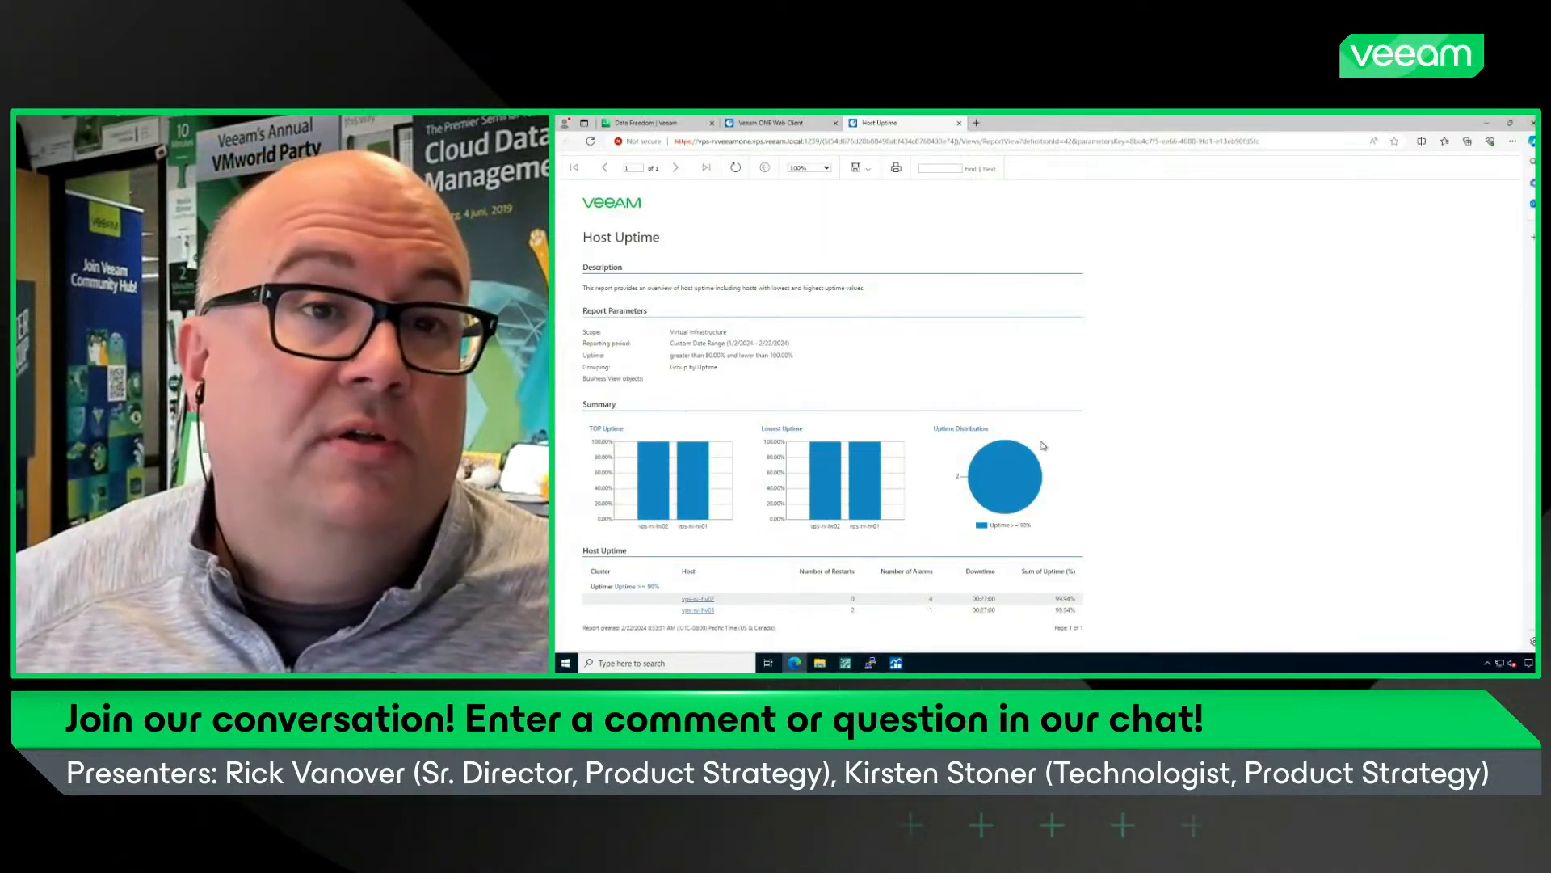
- Close the Host Uptime report and bring the Veeam ONE Client window forward
click(959, 122)
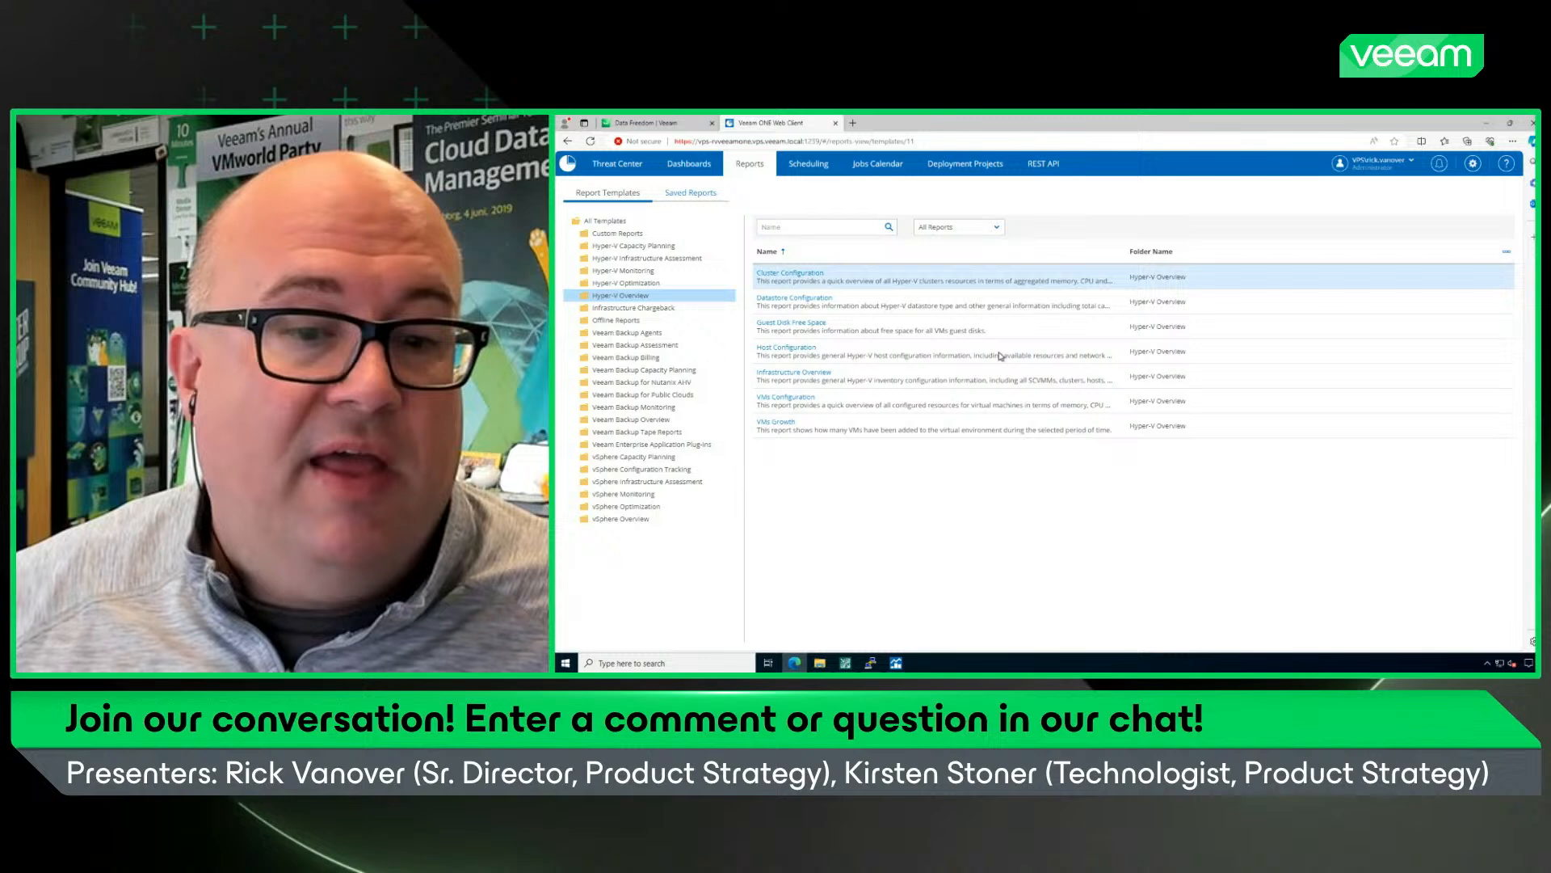
click(904, 669)
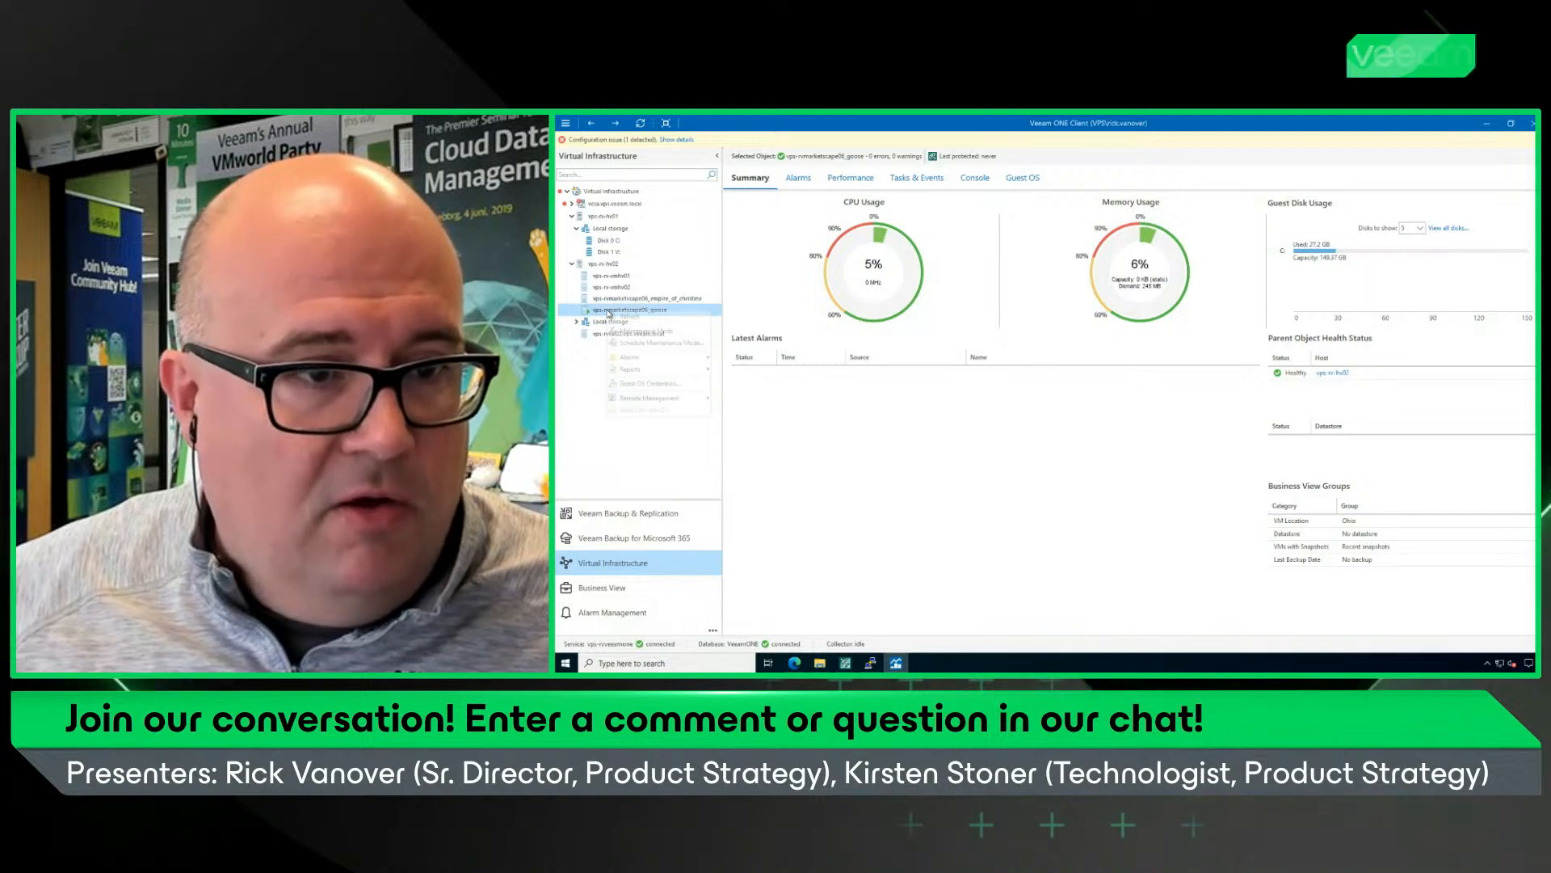
- Try Remote Management > Connect to VM on the recovered VM and dismiss the resulting error
right_click(608, 312)
mouse_move(664, 372)
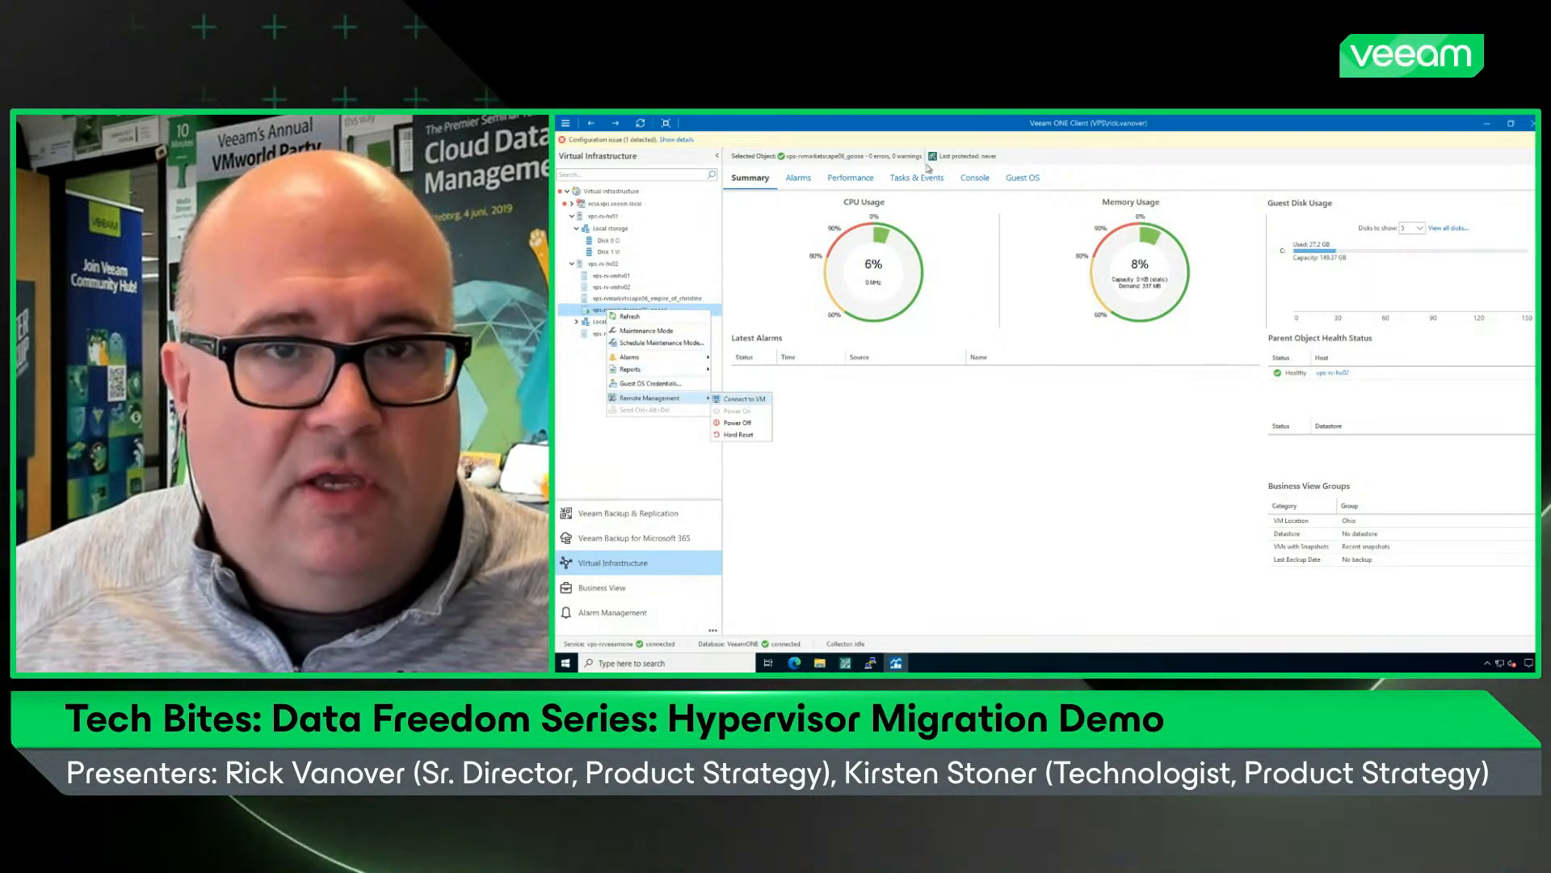
click(742, 398)
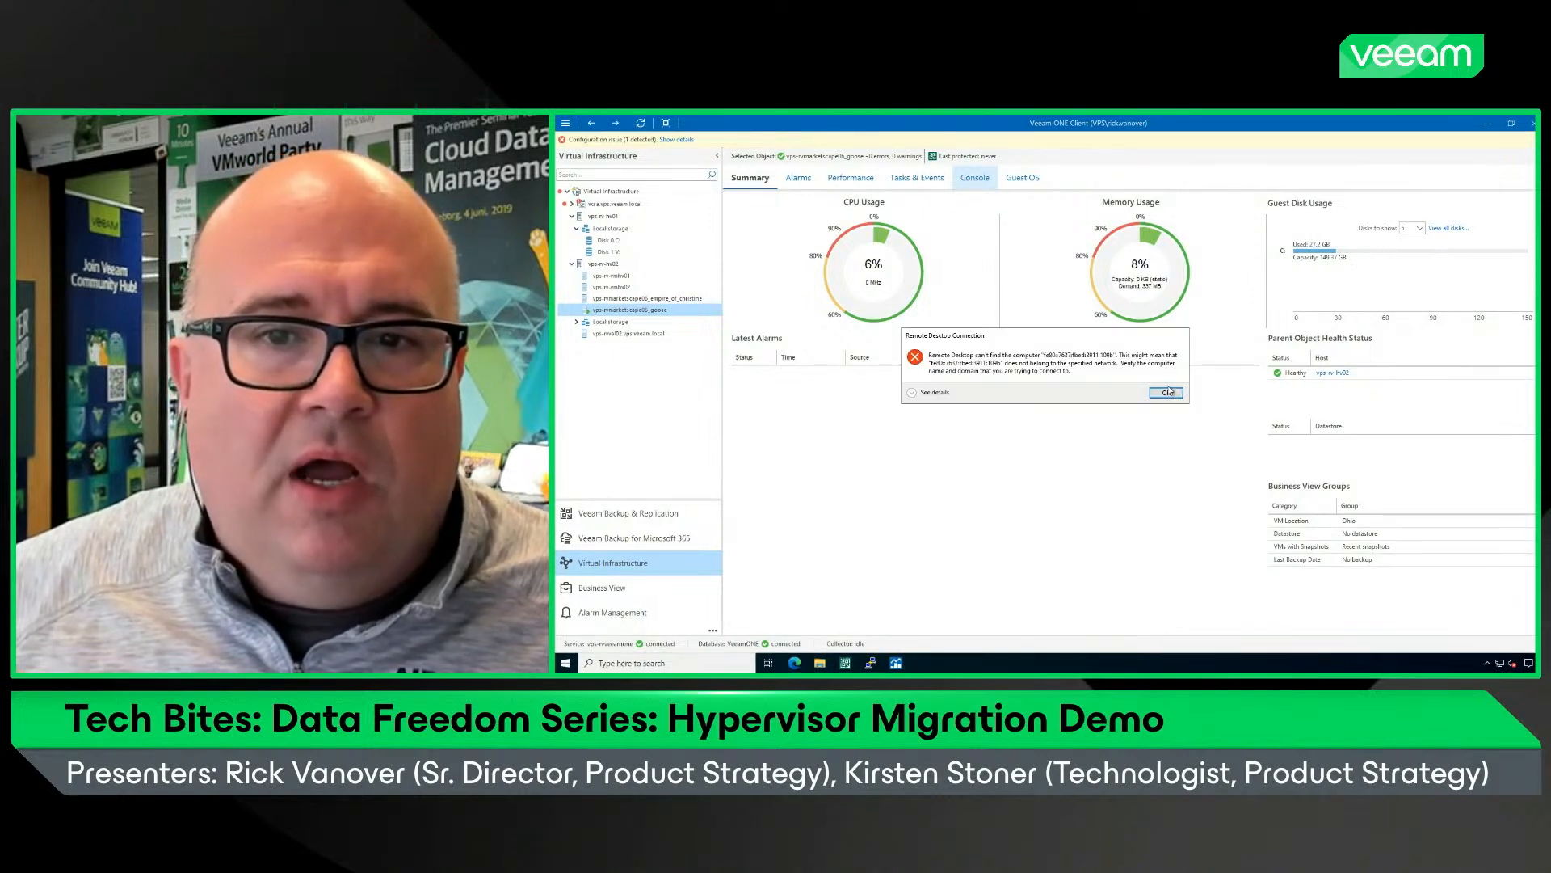
click(1167, 392)
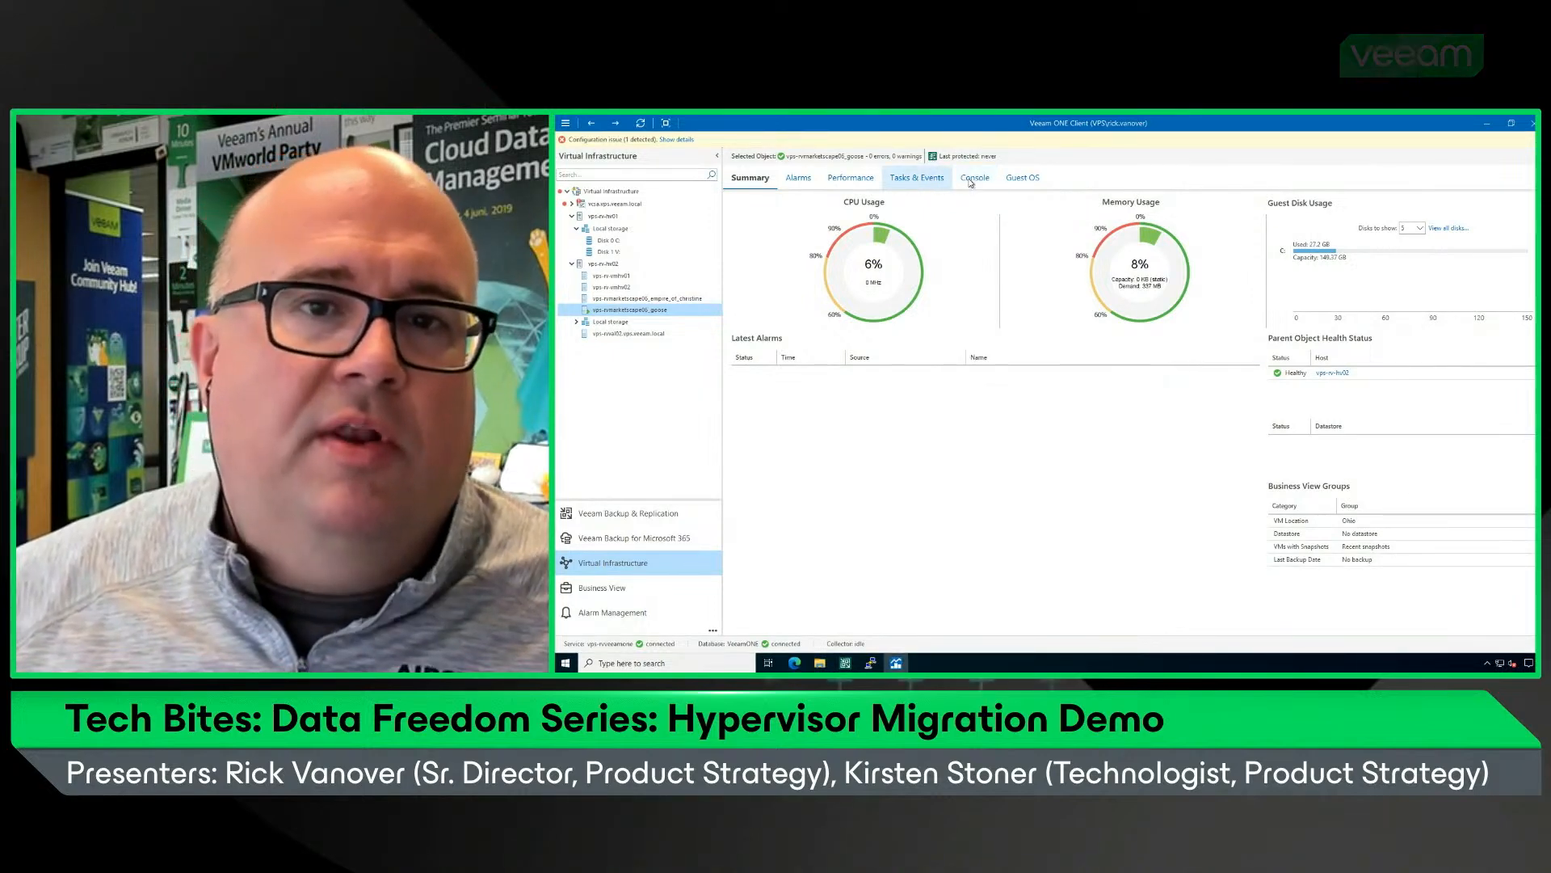
- Check the VM's console and CPU/memory summary, then switch to Veeam Backup & Replication
click(972, 179)
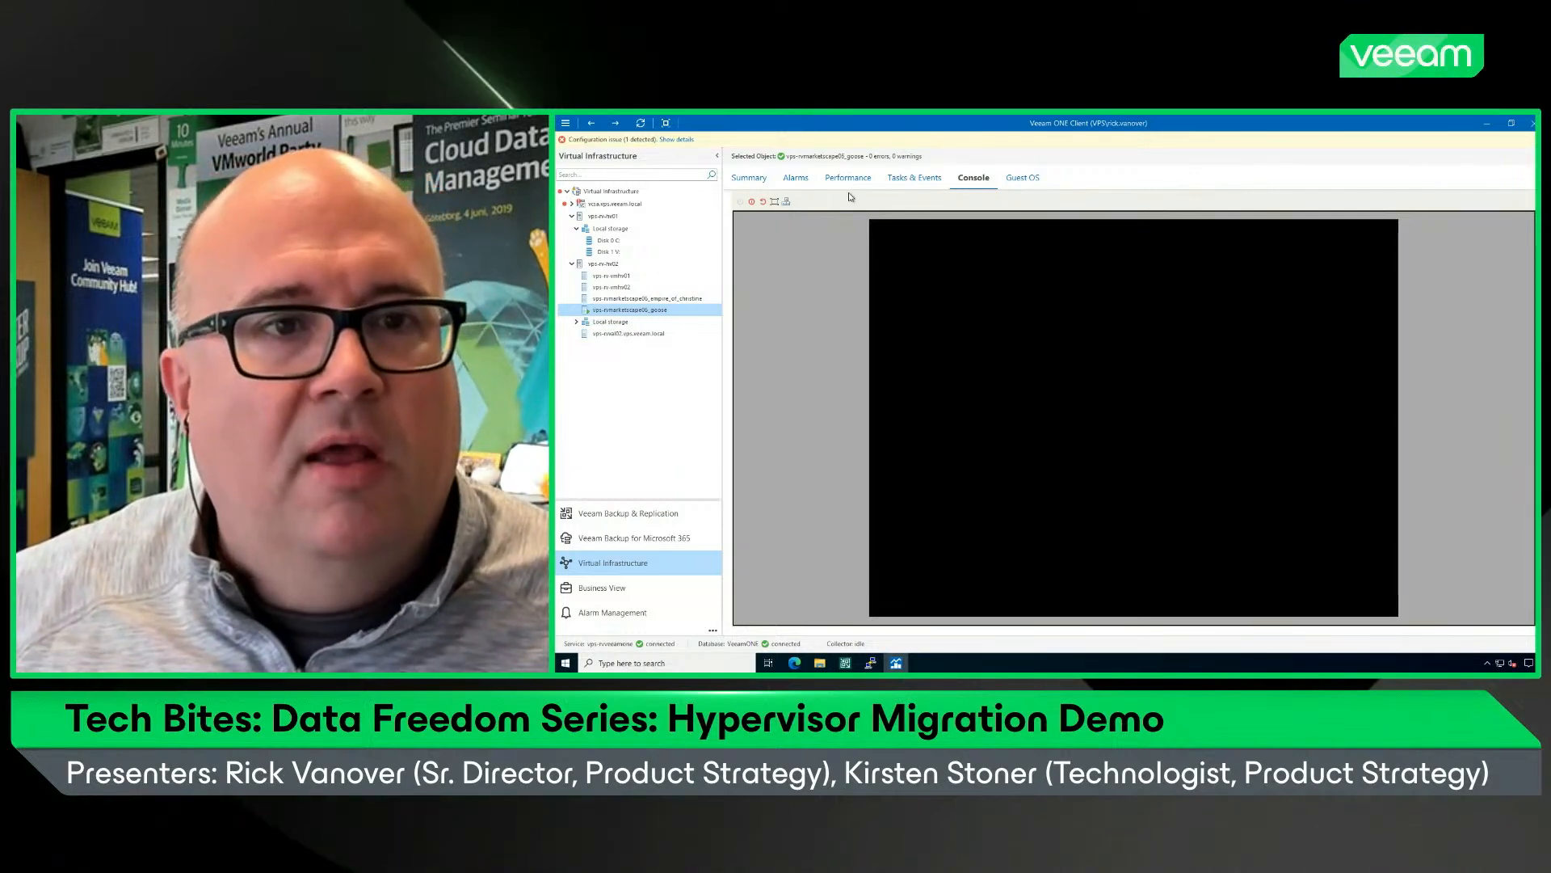
click(758, 179)
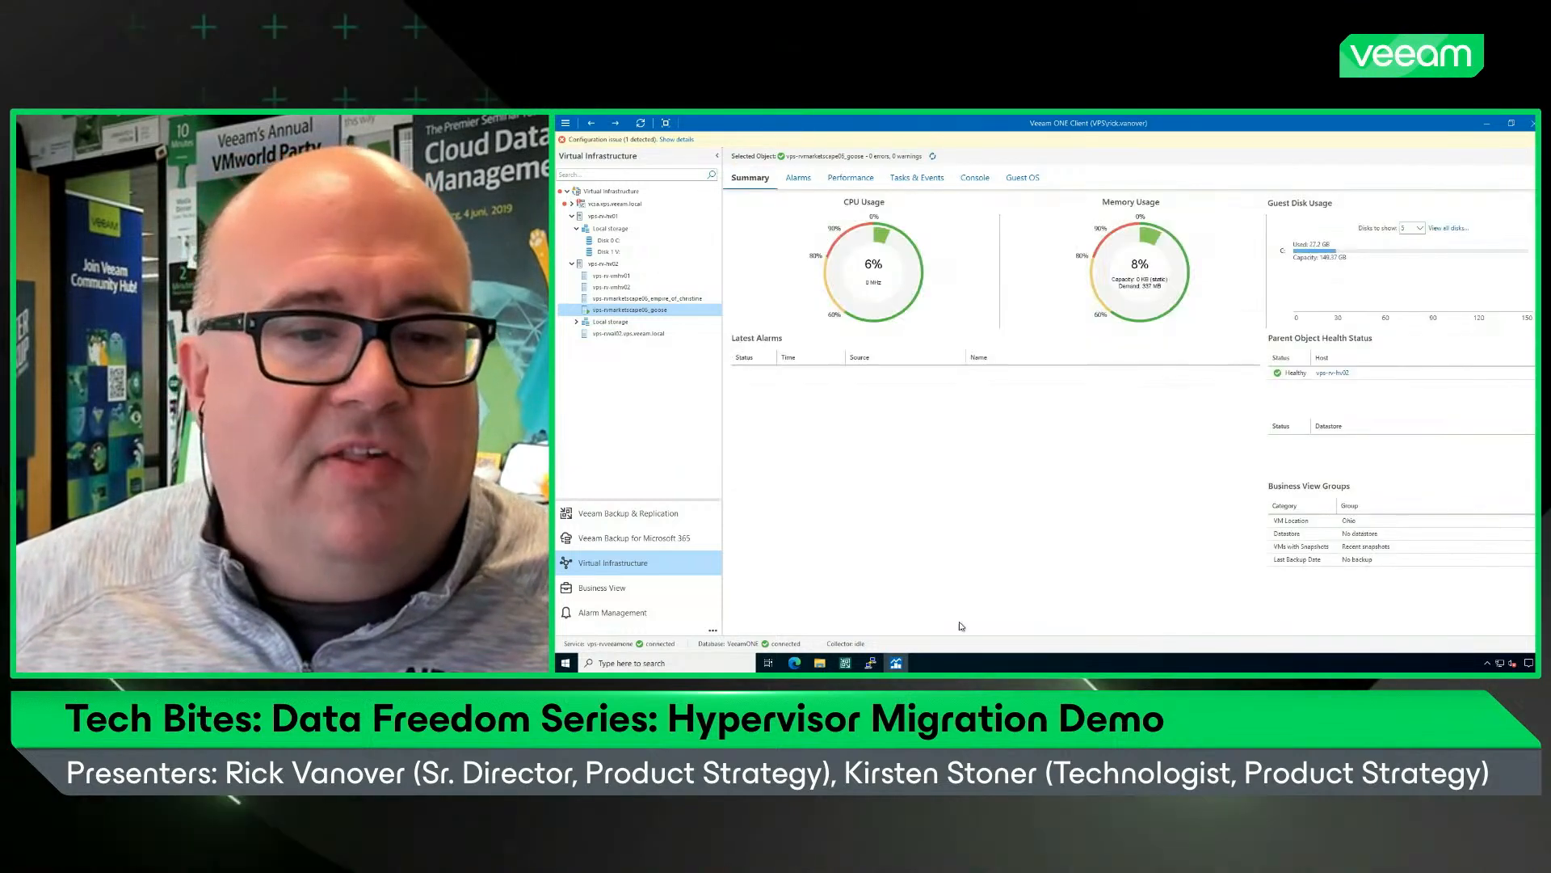
click(843, 664)
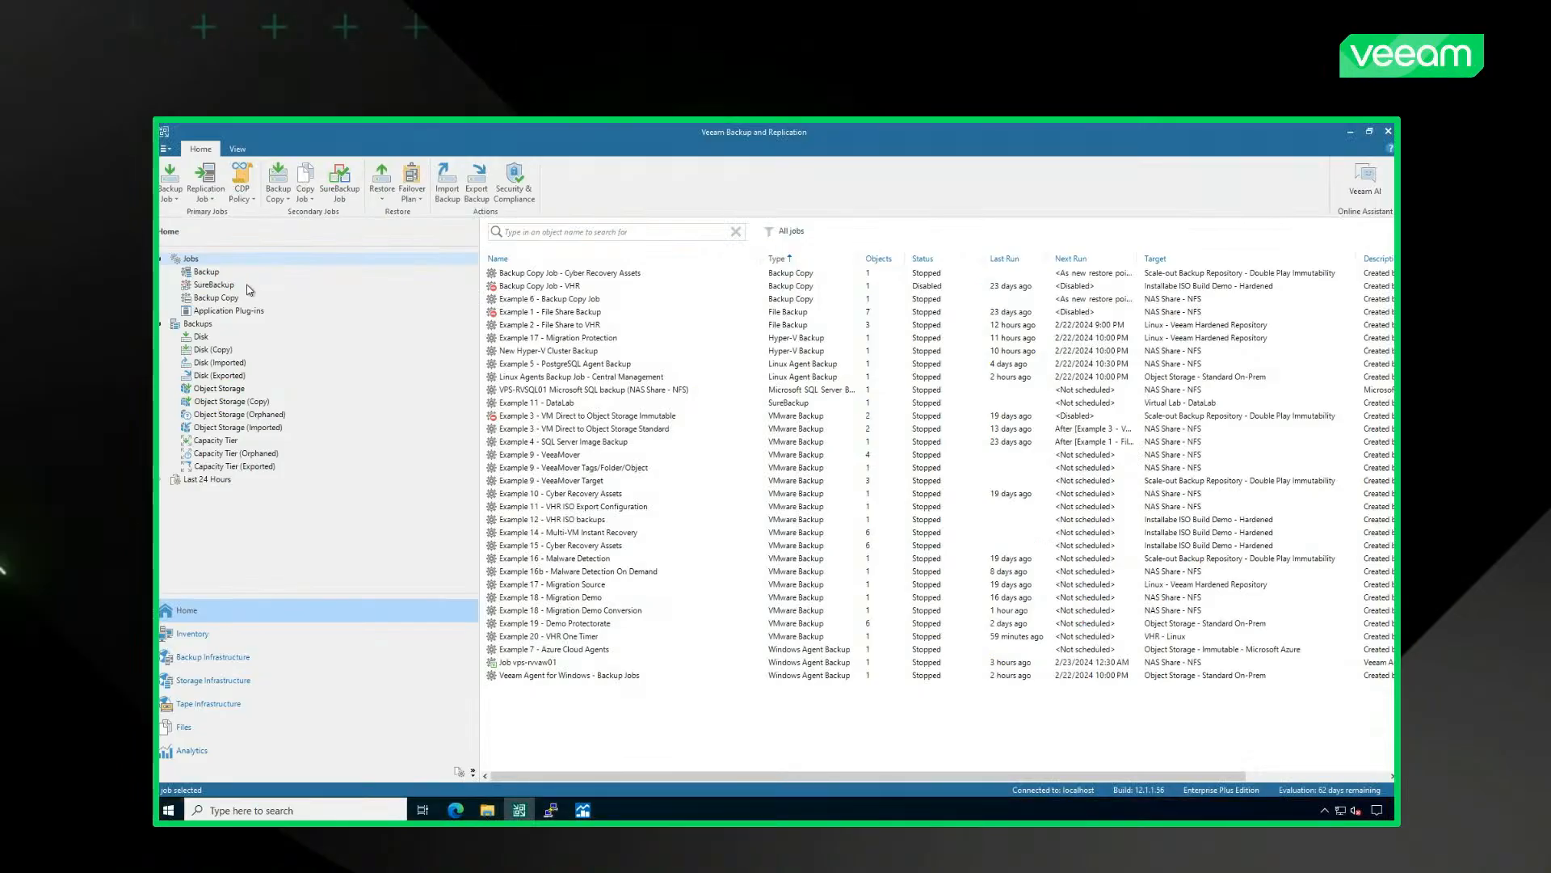
click(586, 812)
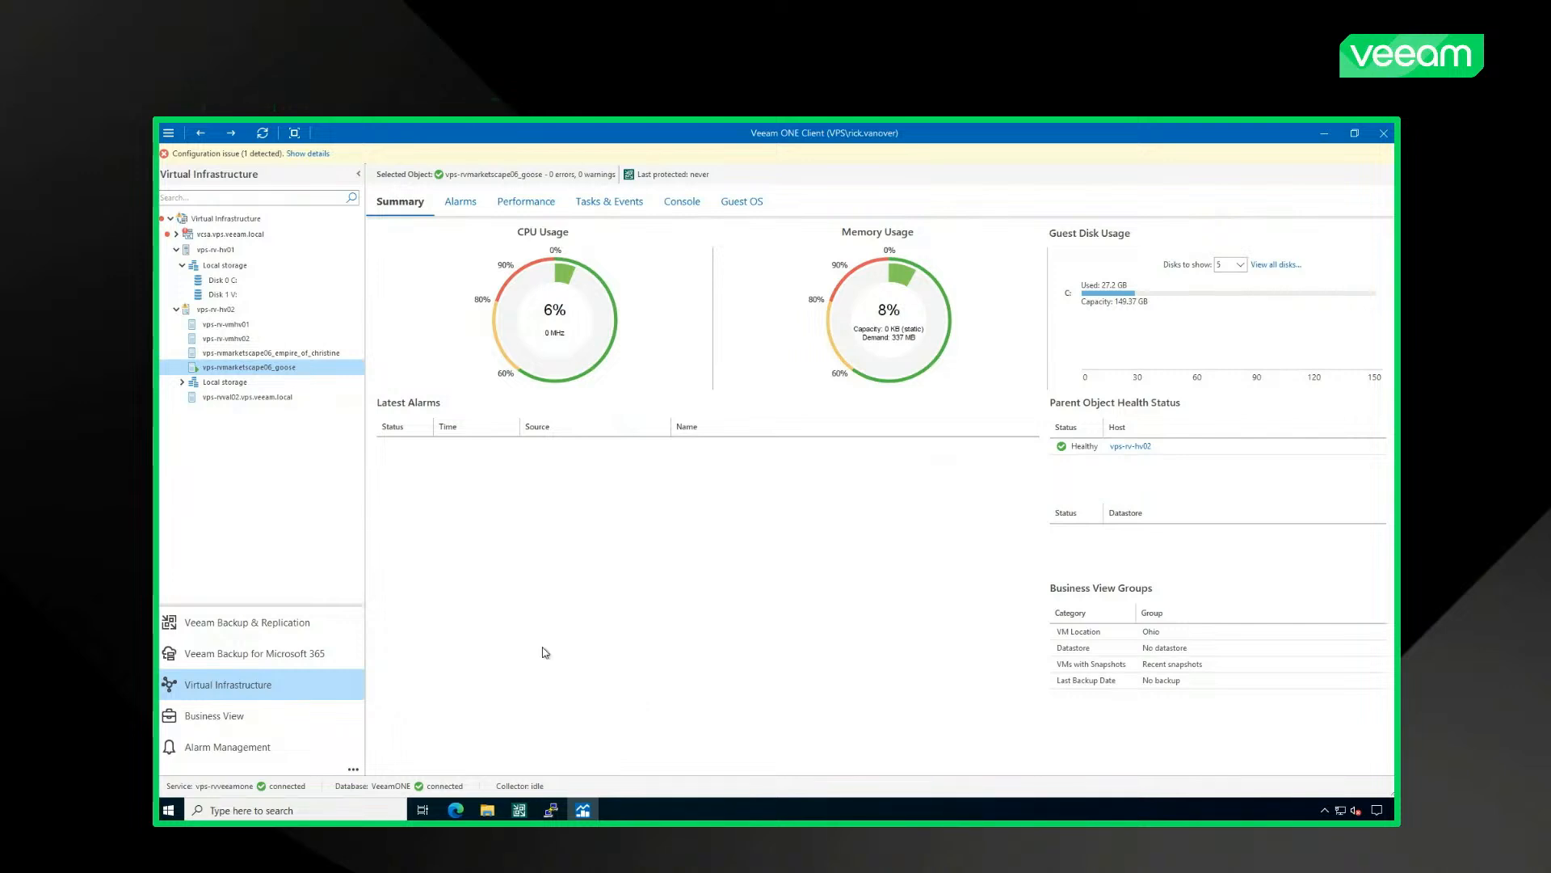
mouse_move(226, 375)
right_click(225, 373)
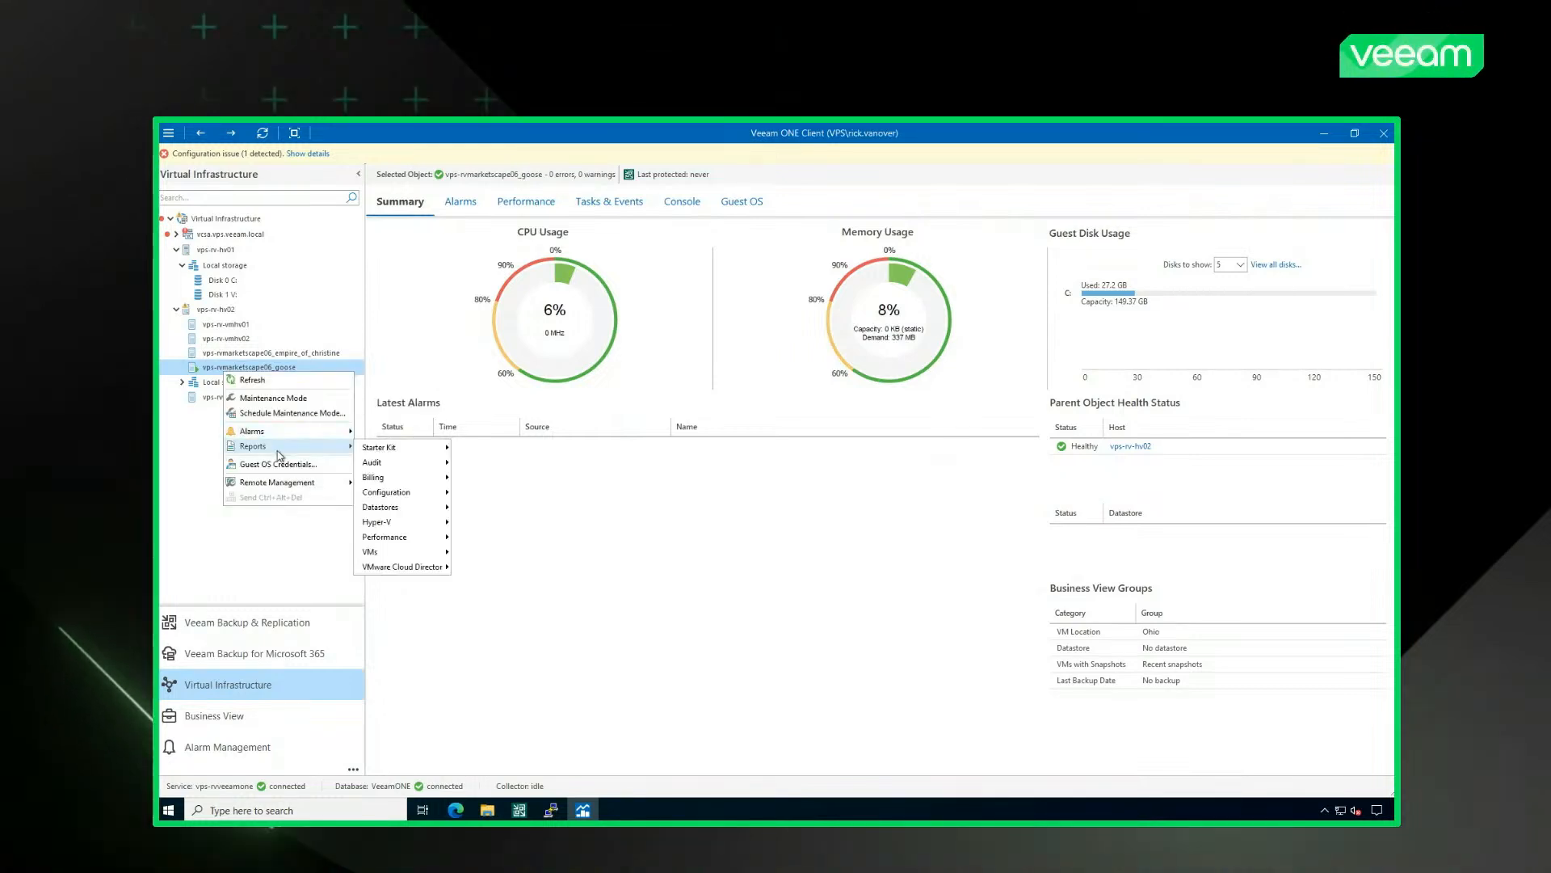
click(287, 481)
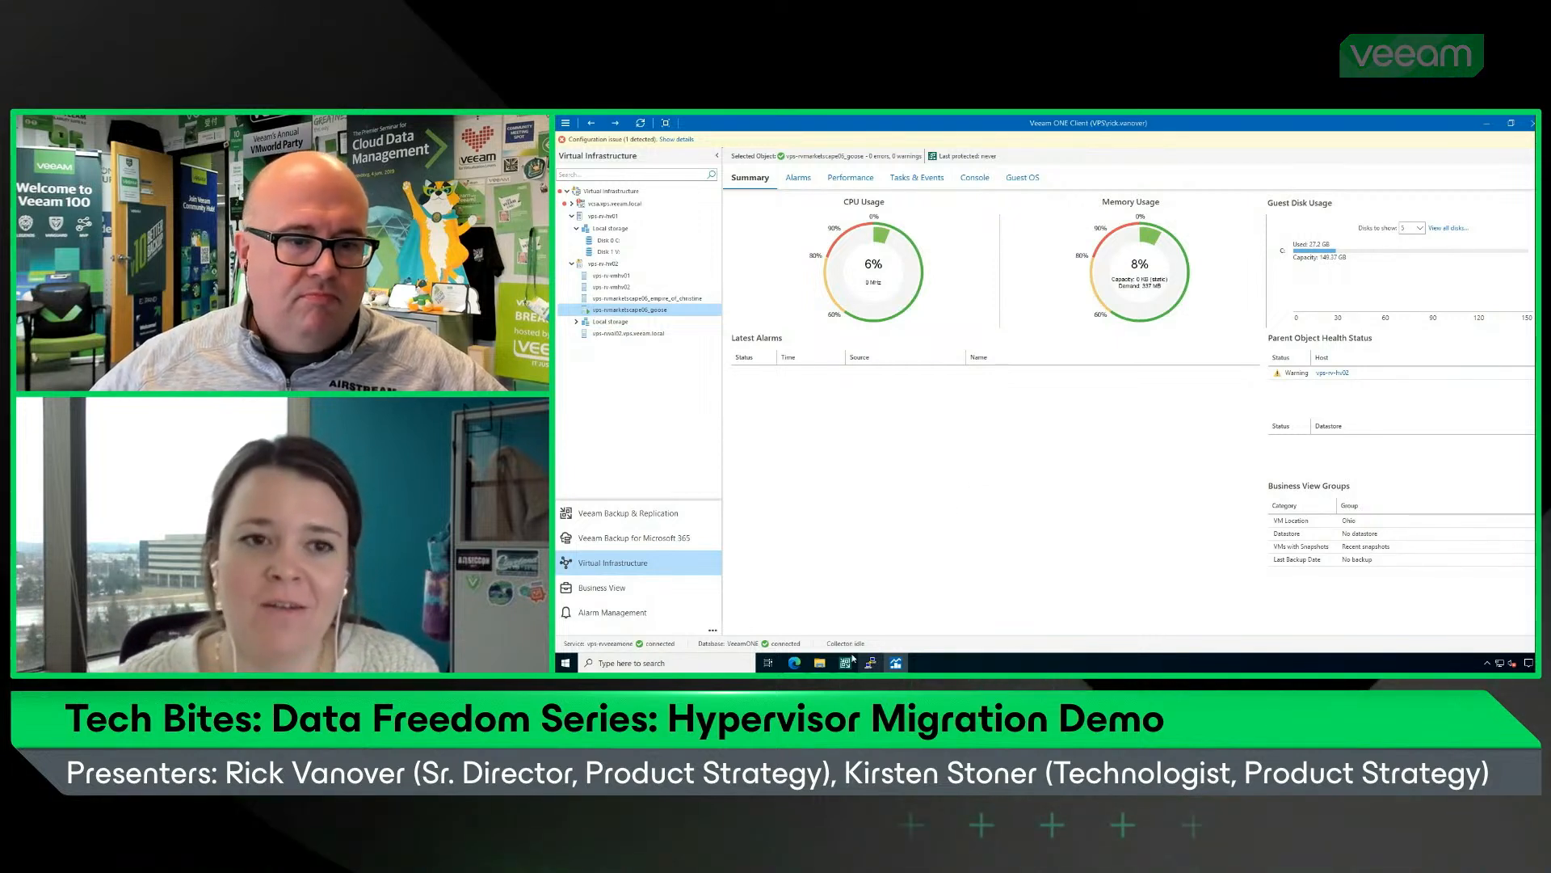
mouse_move(844, 663)
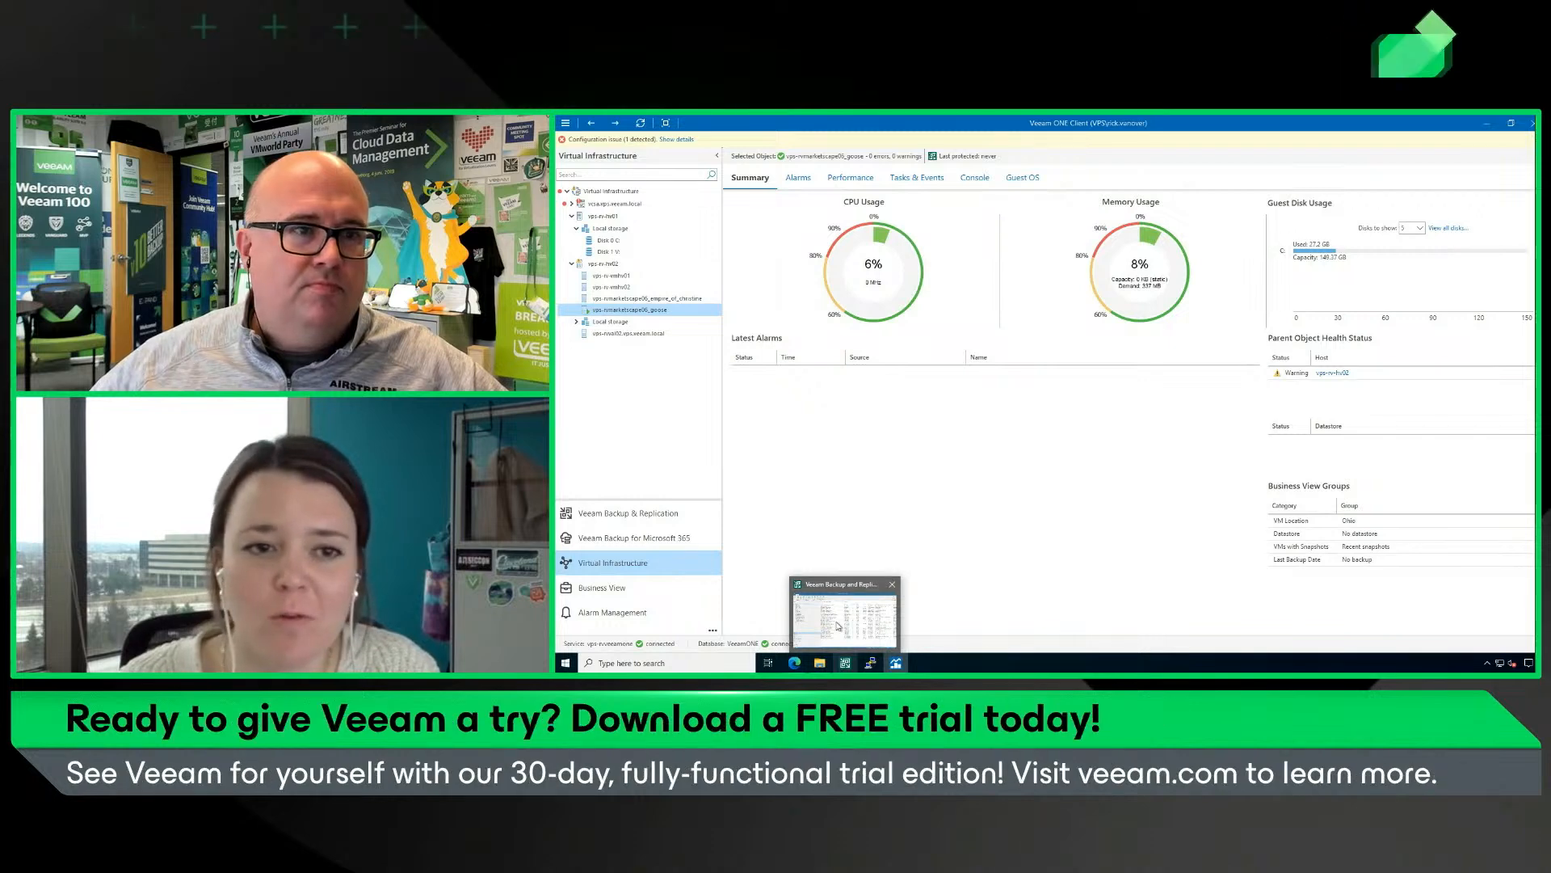
- Filter to backup jobs, sort by type, and start the Example 17 - Migration Protection job
click(844, 663)
click(592, 233)
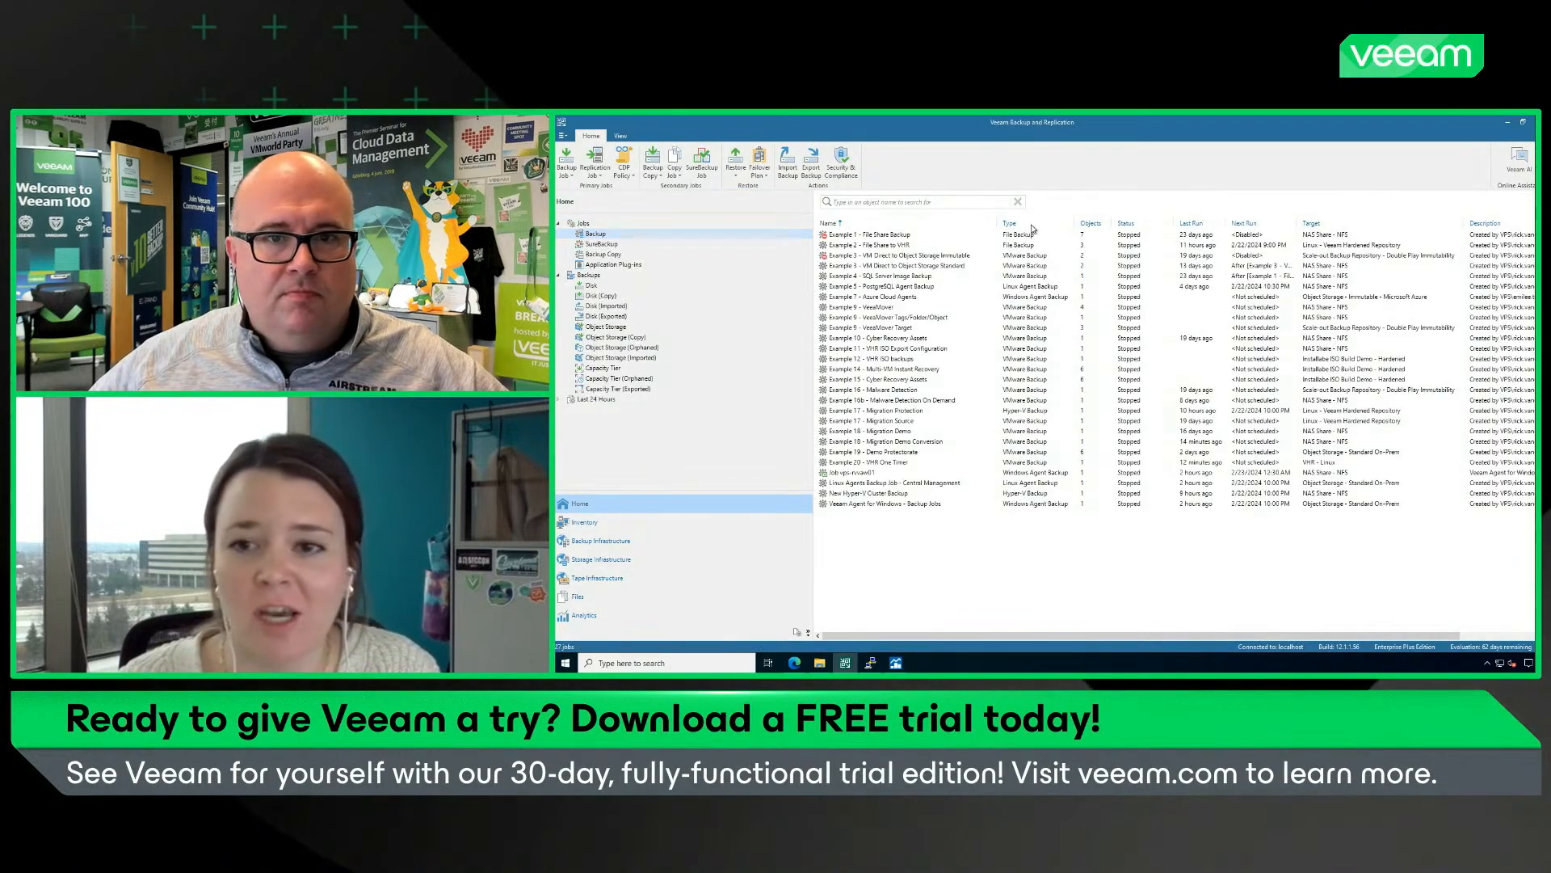
click(1010, 223)
click(898, 264)
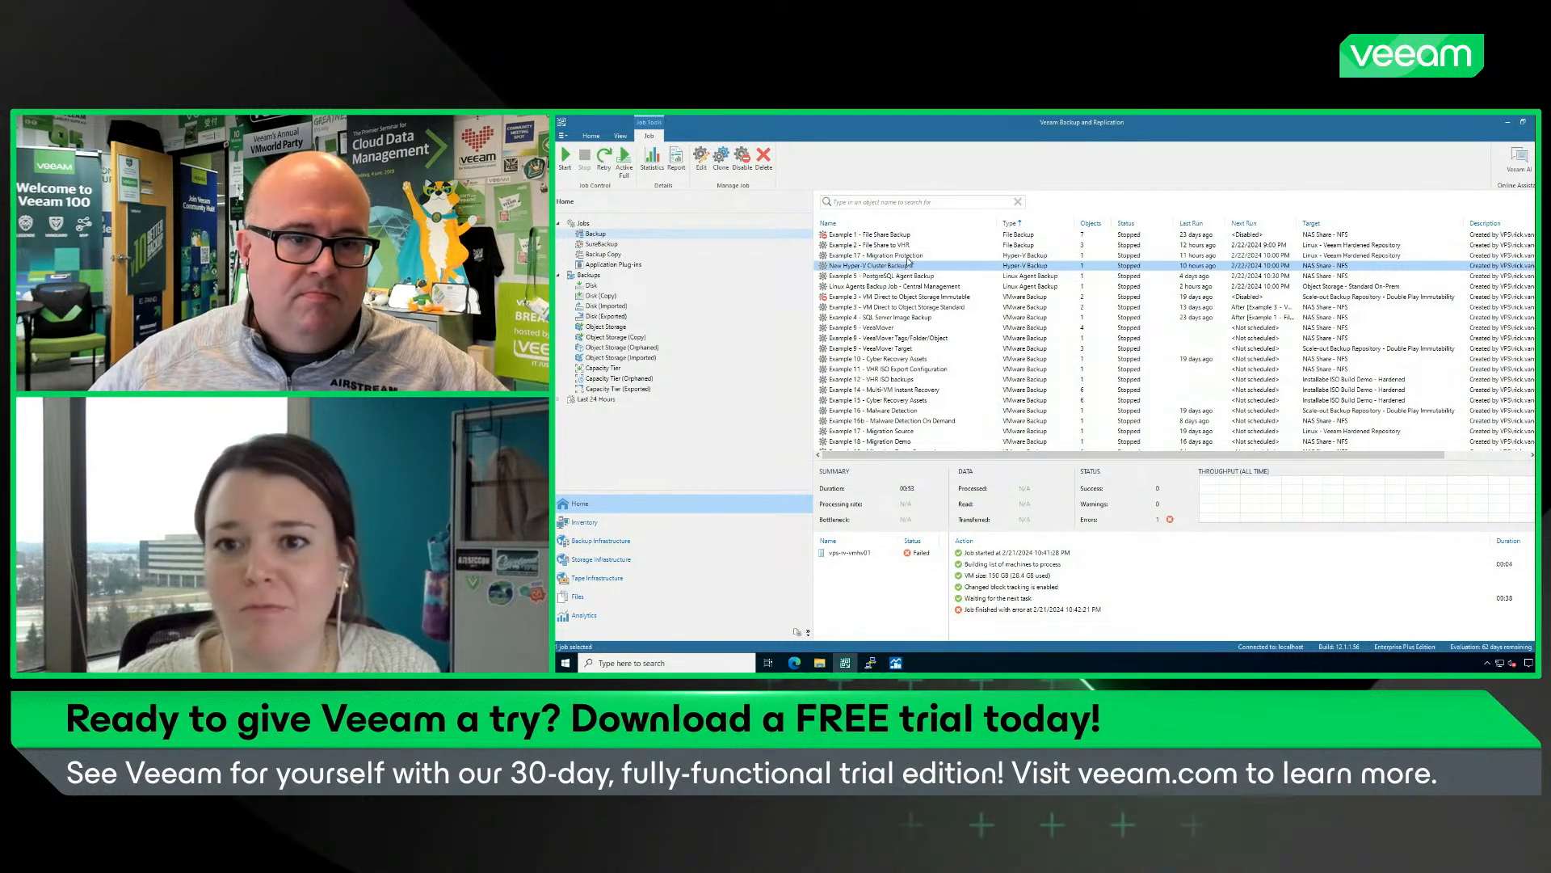
click(909, 257)
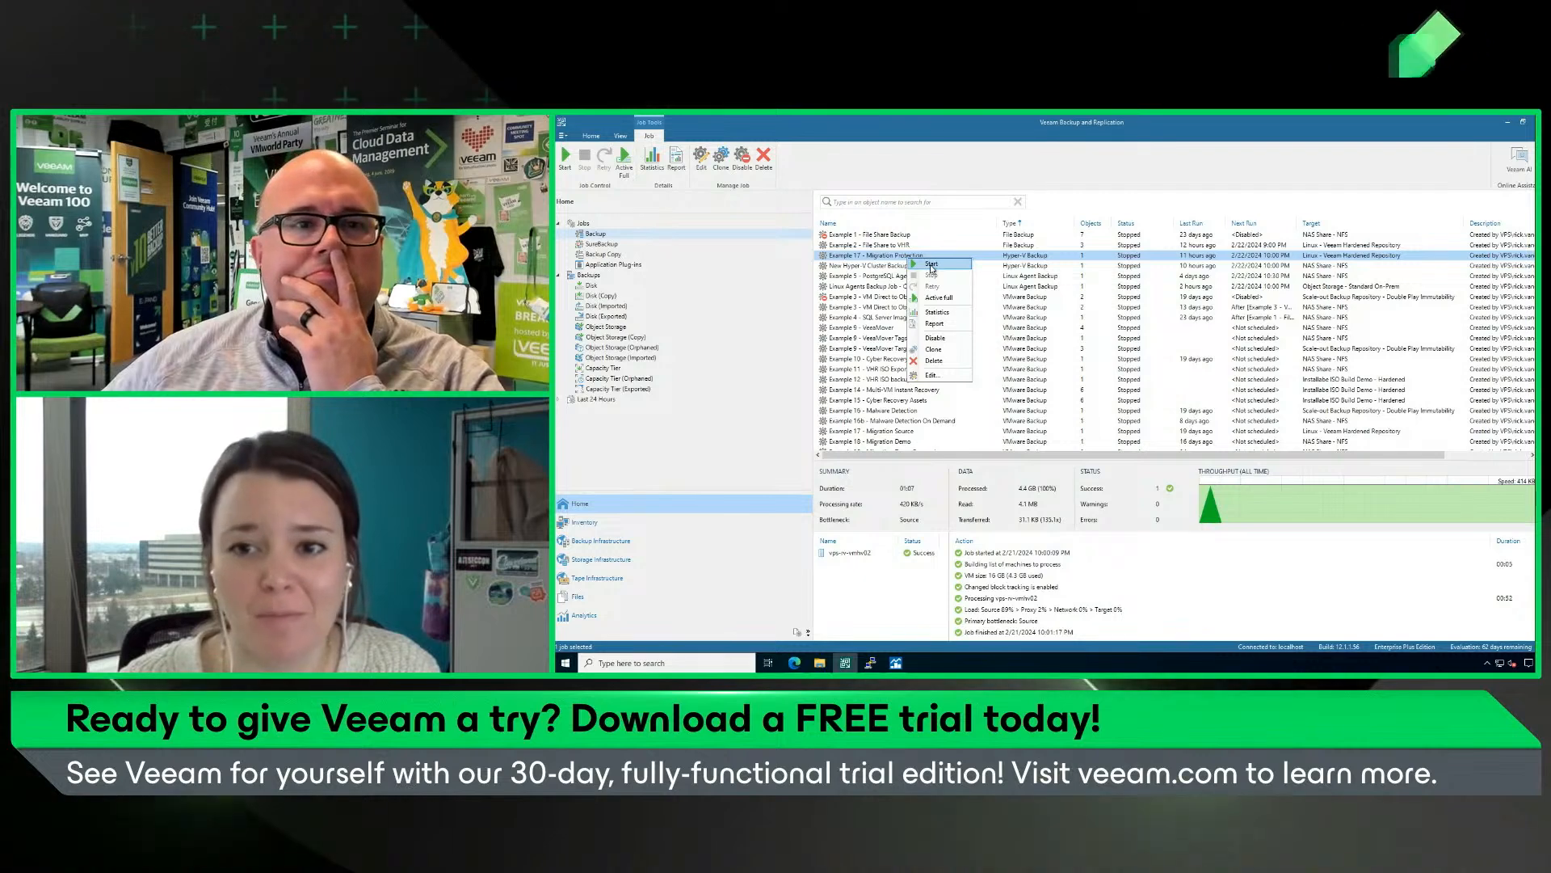
click(931, 264)
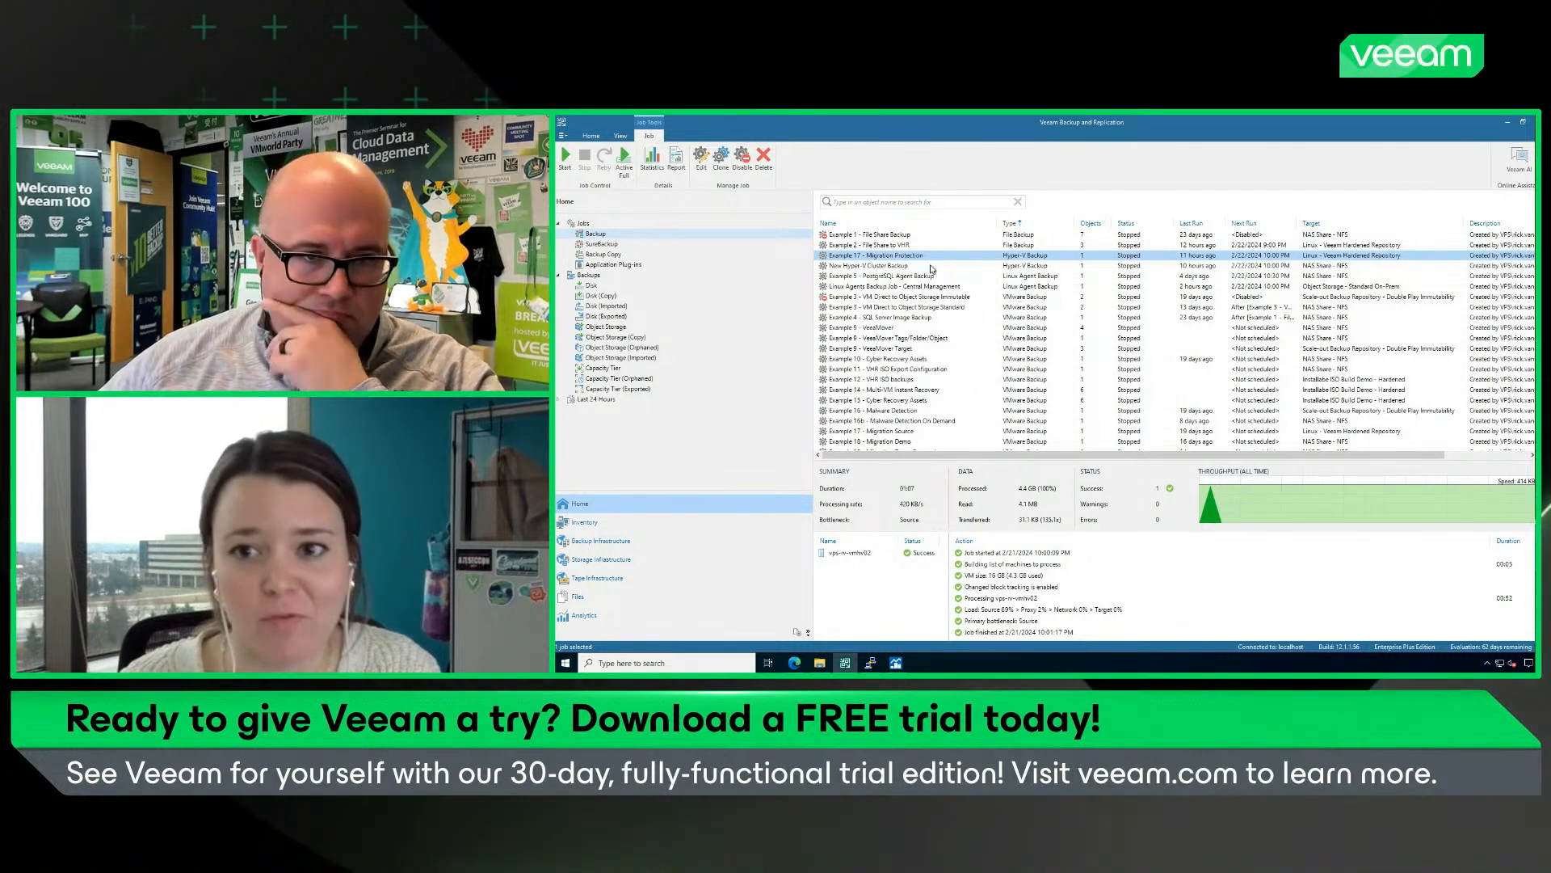
- Check the running job's statistics, close the progress window, and return to the Veeam ONE Web Client
right_click(868, 257)
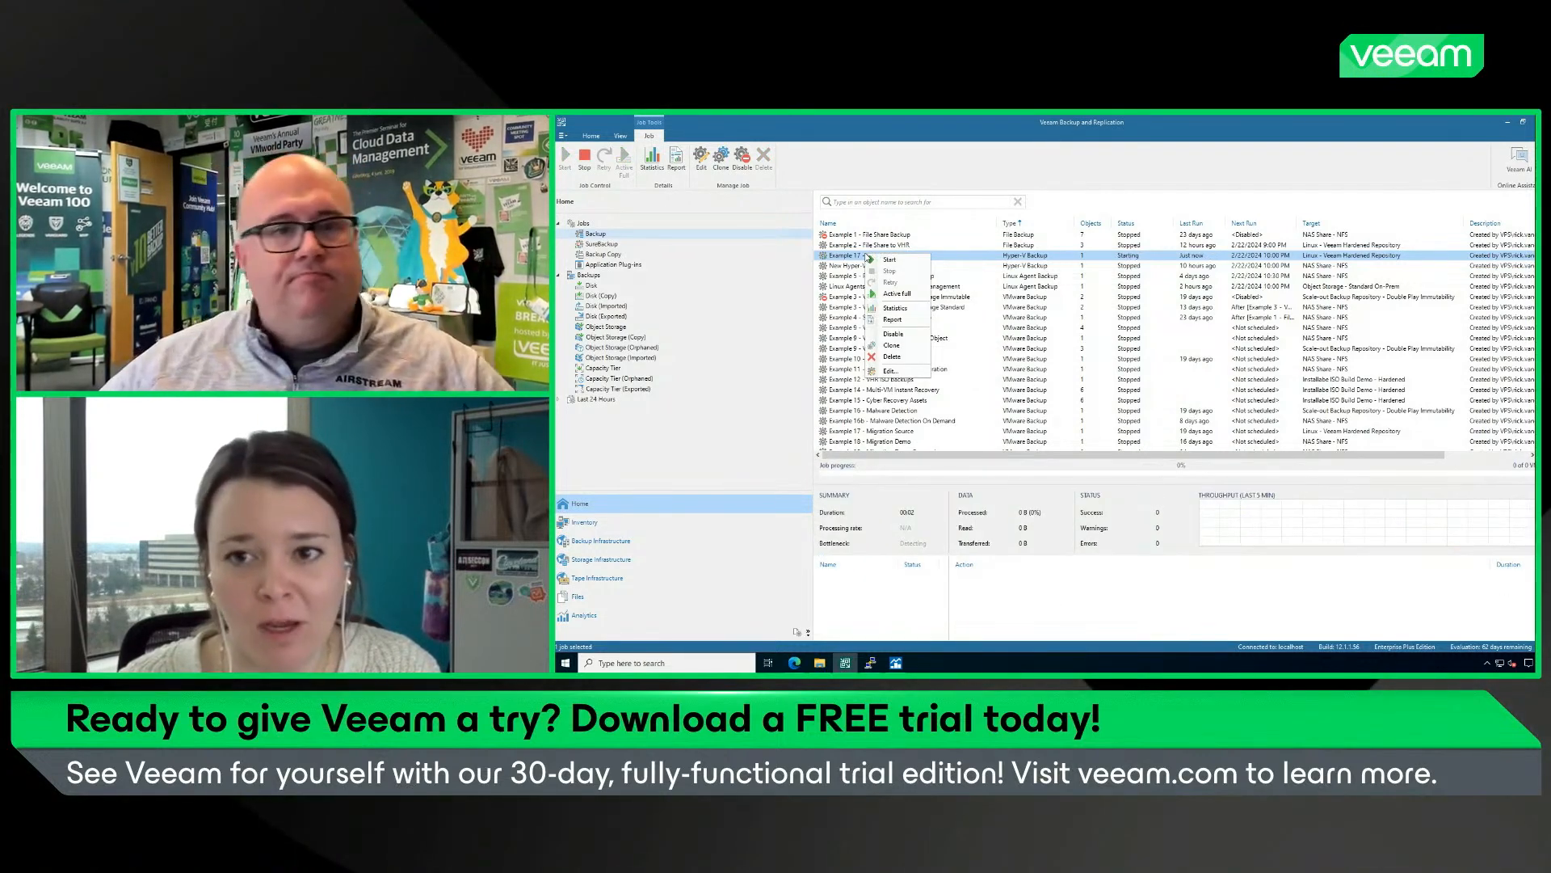
click(910, 310)
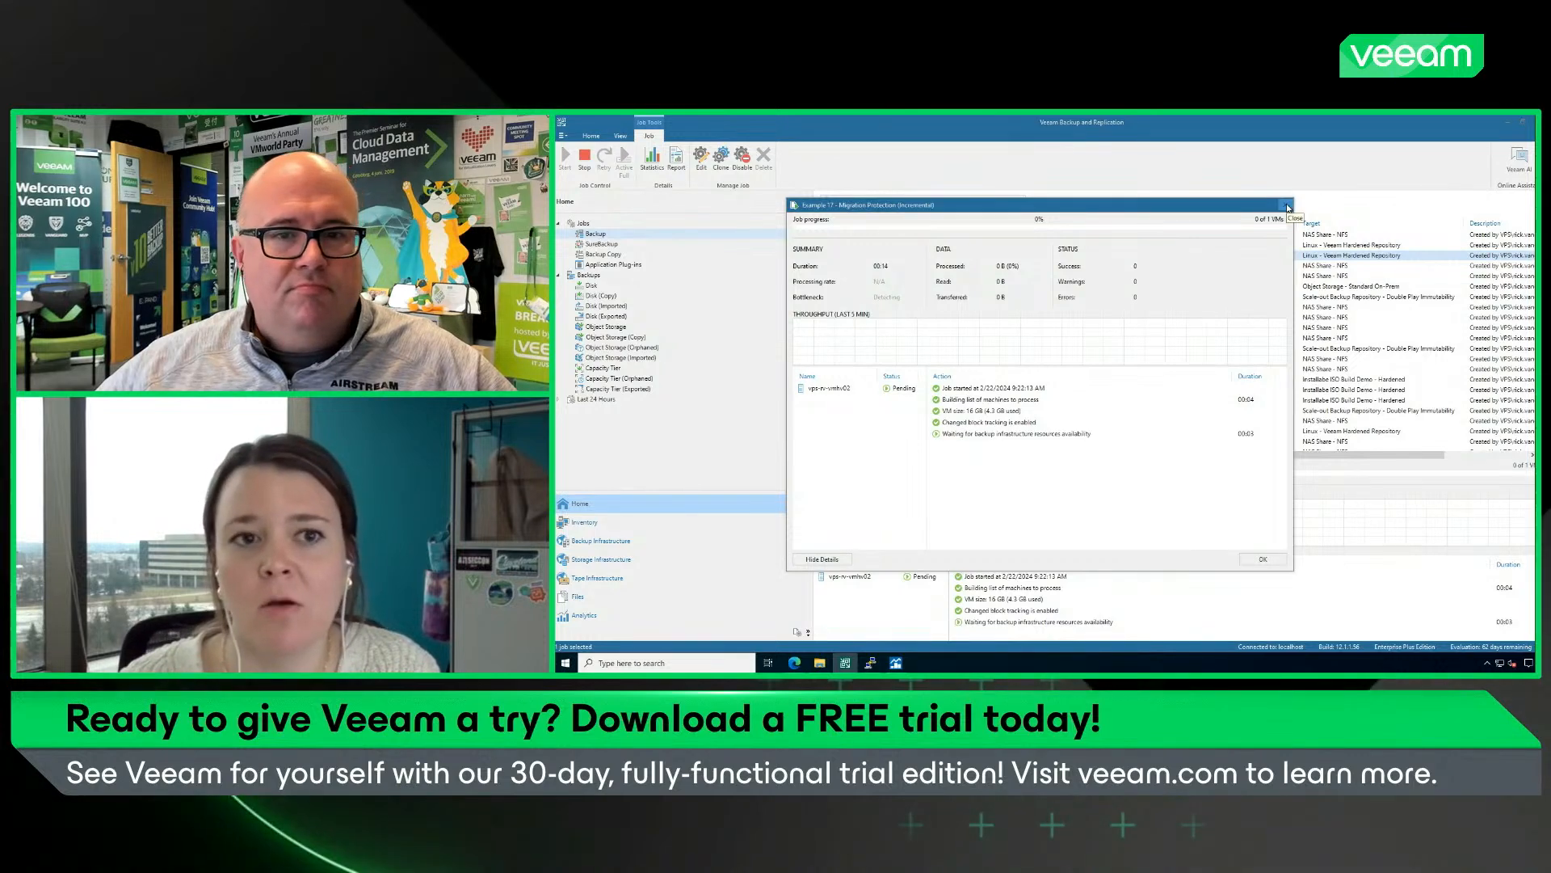
click(1288, 208)
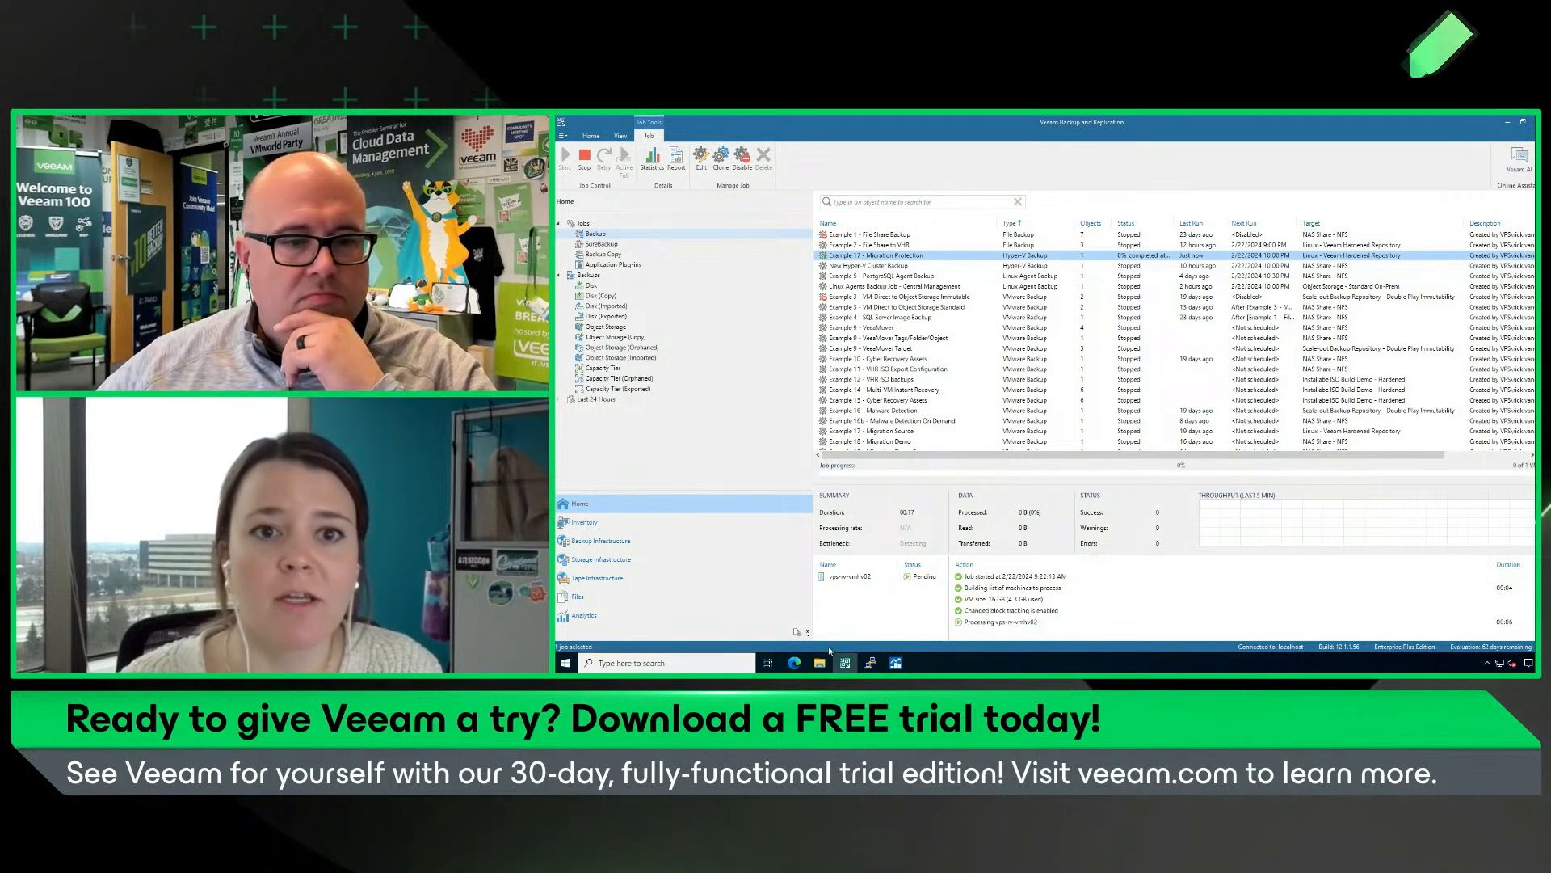
click(795, 664)
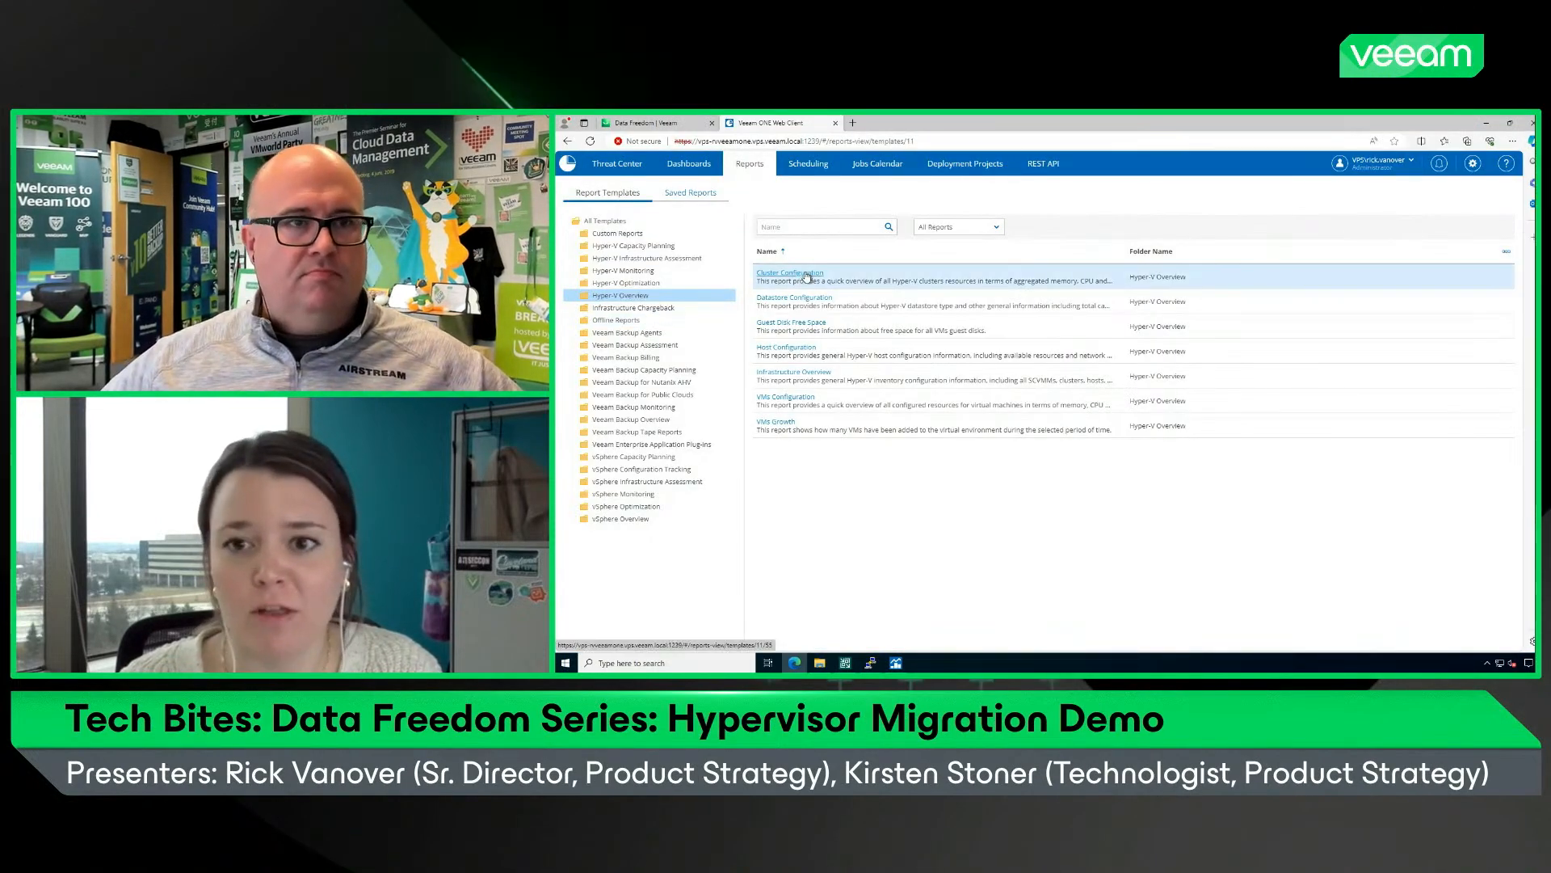
- Bring up the Data Freedom | Veeam tab and scroll back to its 'Unmatched Data Portability.' headline
key(ctrl+Tab)
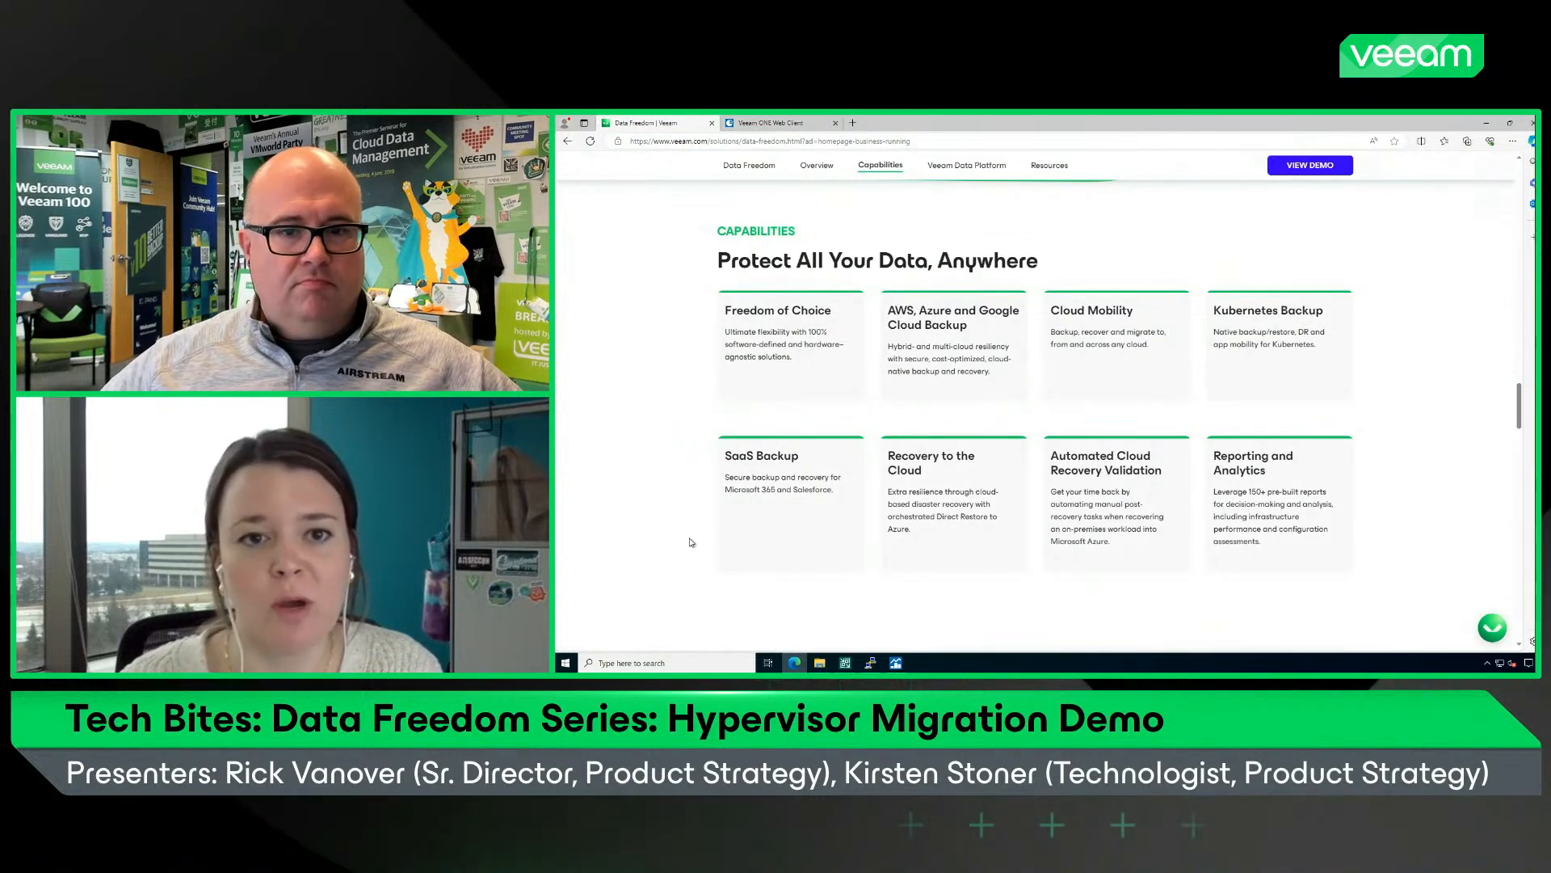
scroll(689, 536, down, 5)
scroll(689, 535, up, 5)
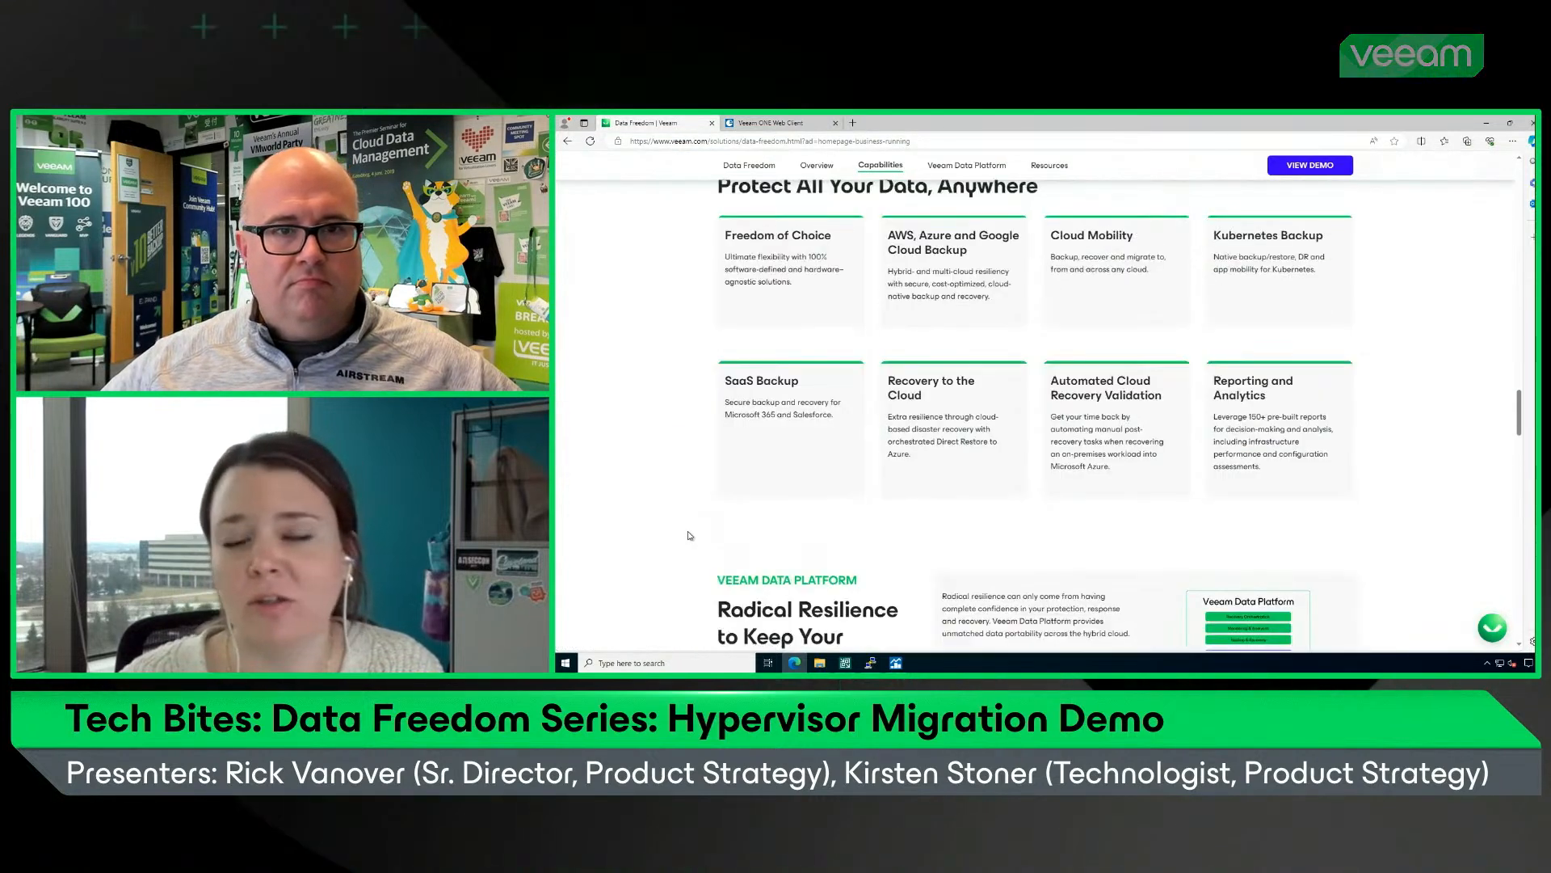
scroll(689, 536, up, 4)
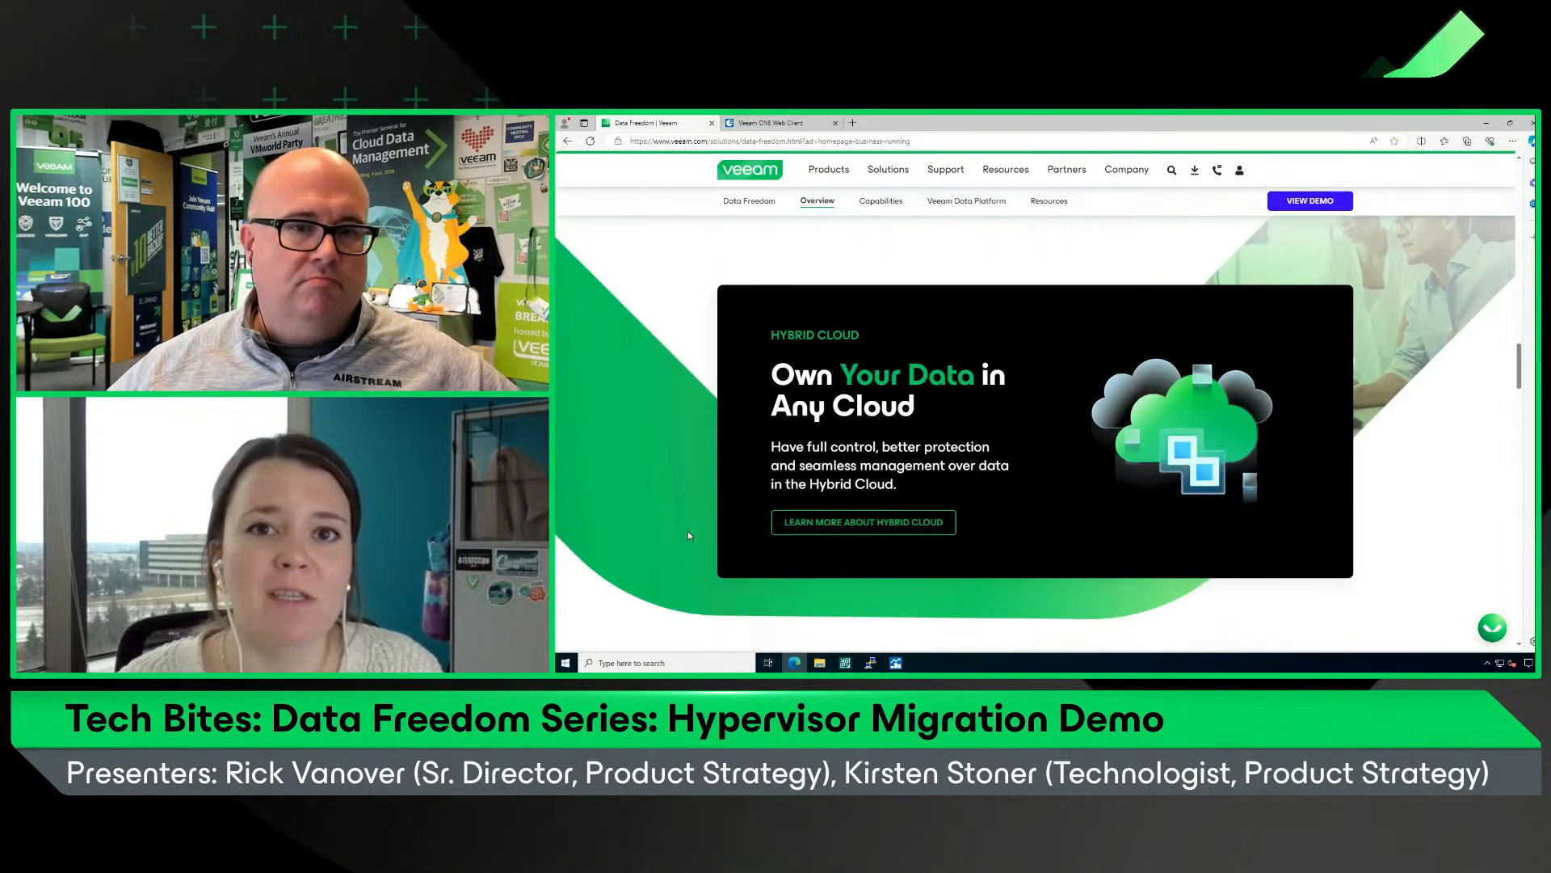
scroll(689, 535, up, 4)
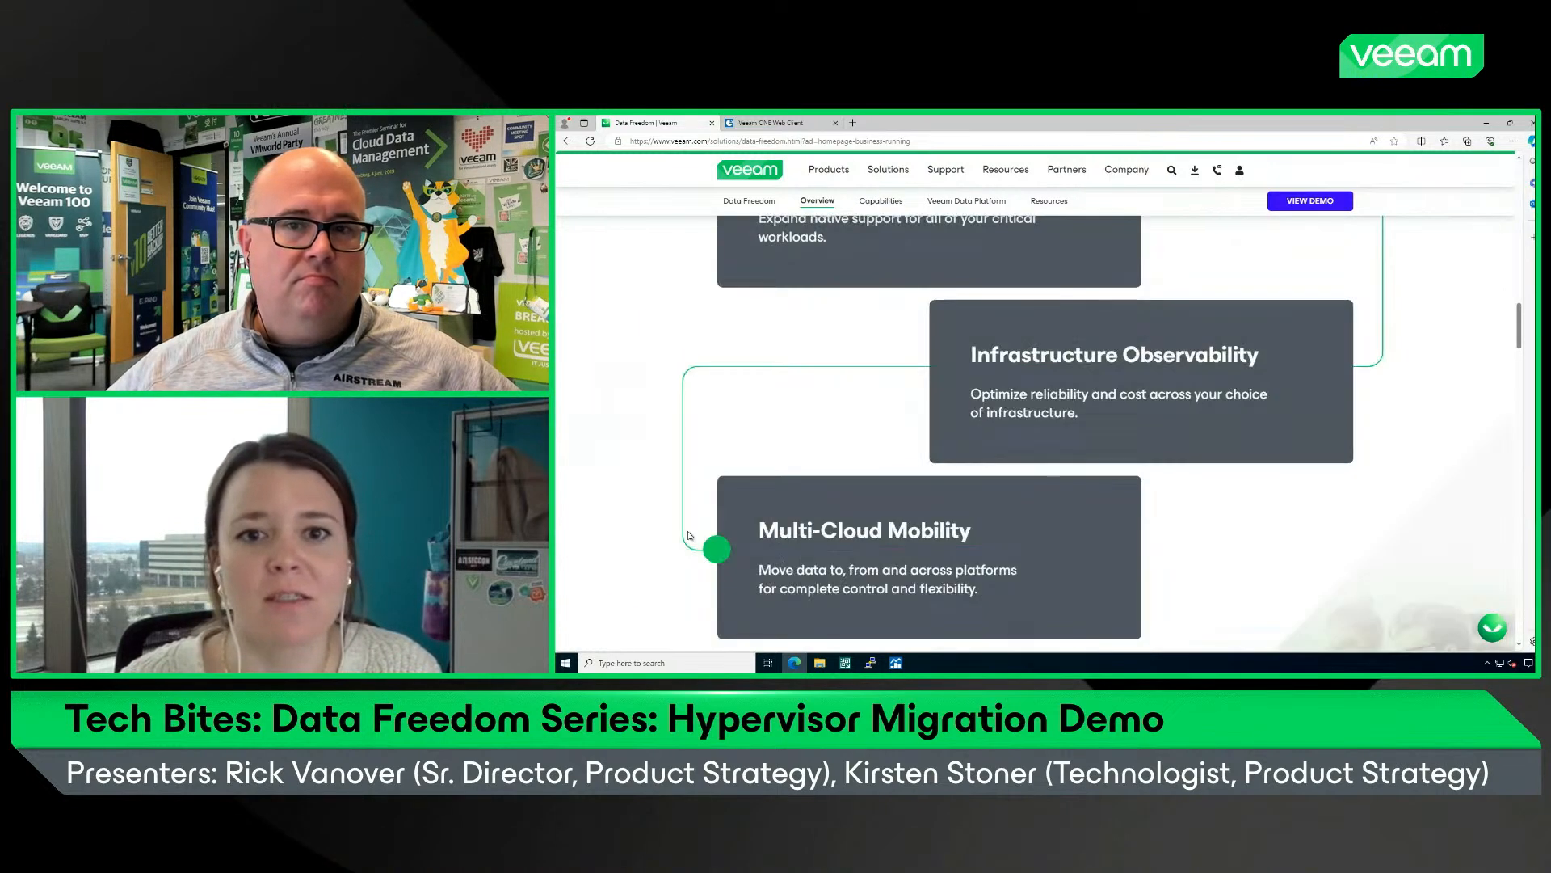
scroll(690, 536, up, 5)
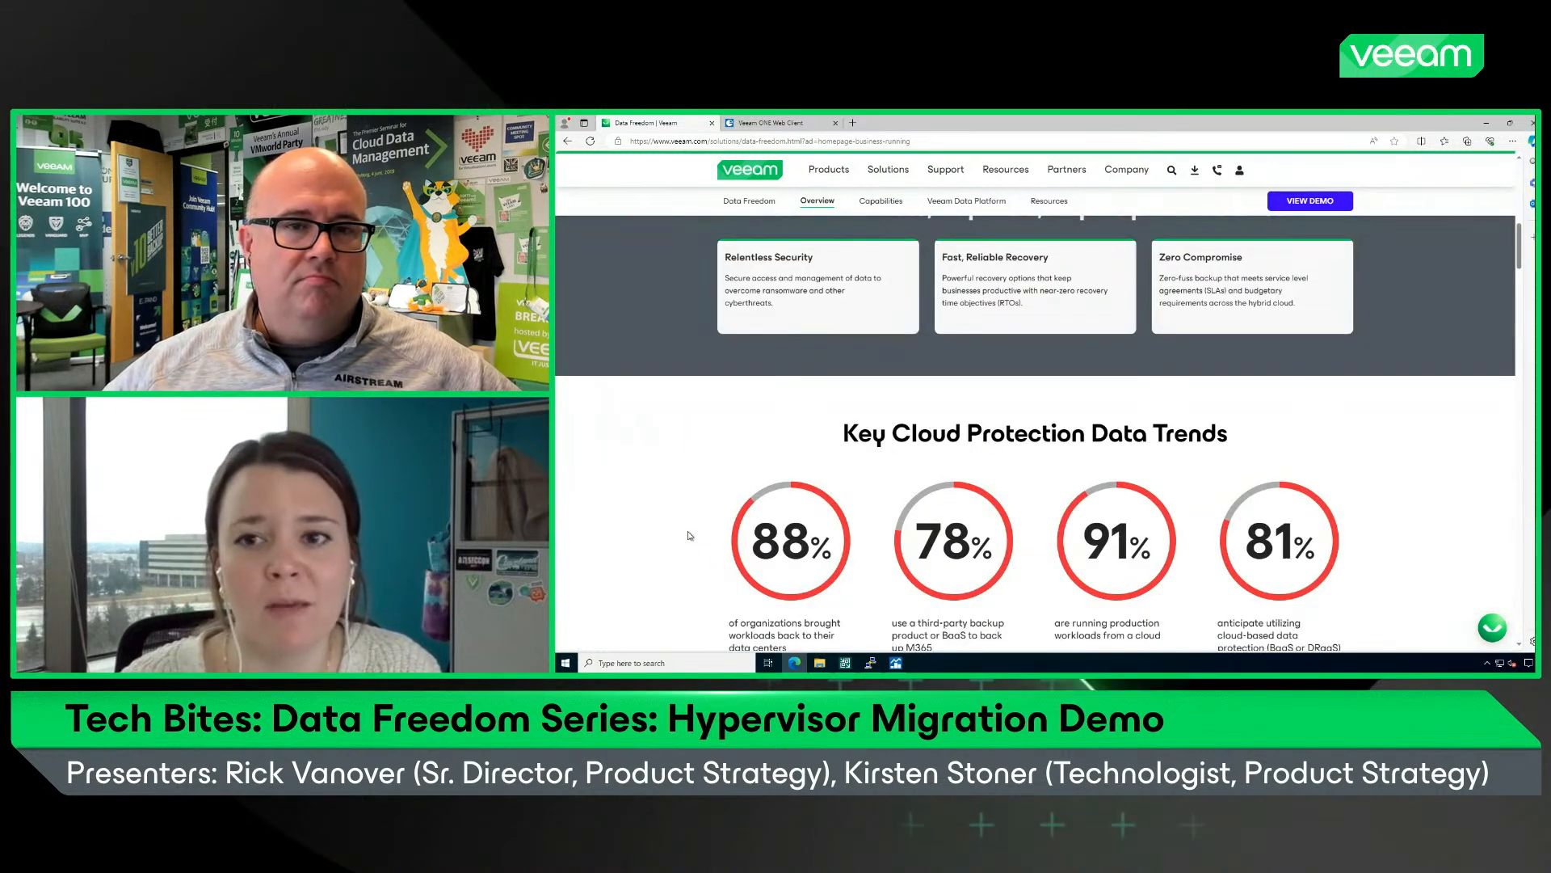
scroll(689, 536, up, 2)
scroll(689, 535, up, 1)
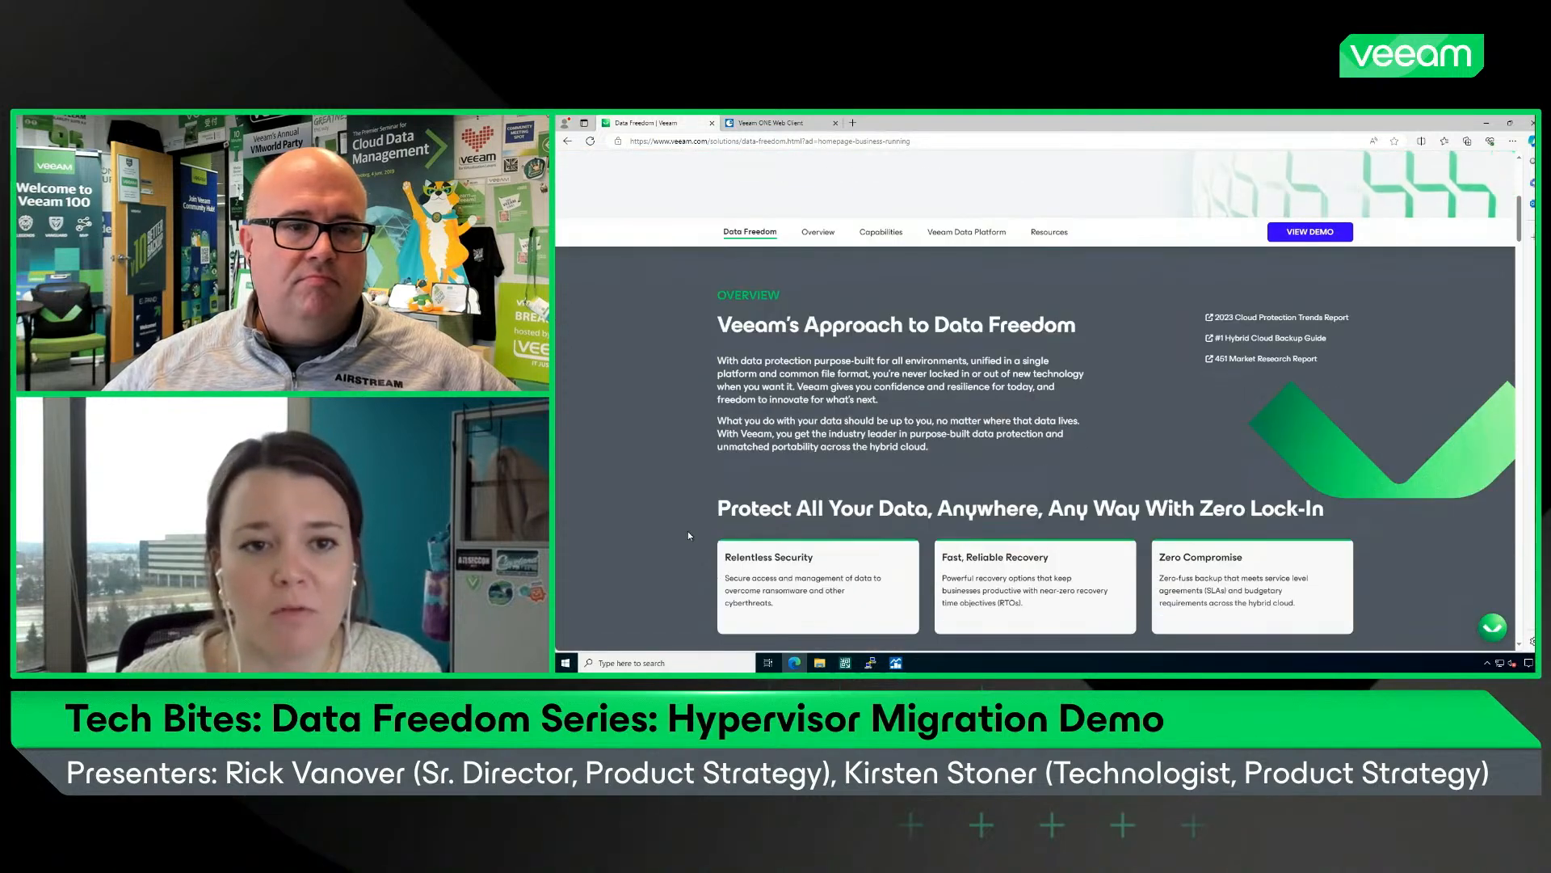
scroll(689, 536, down, 1)
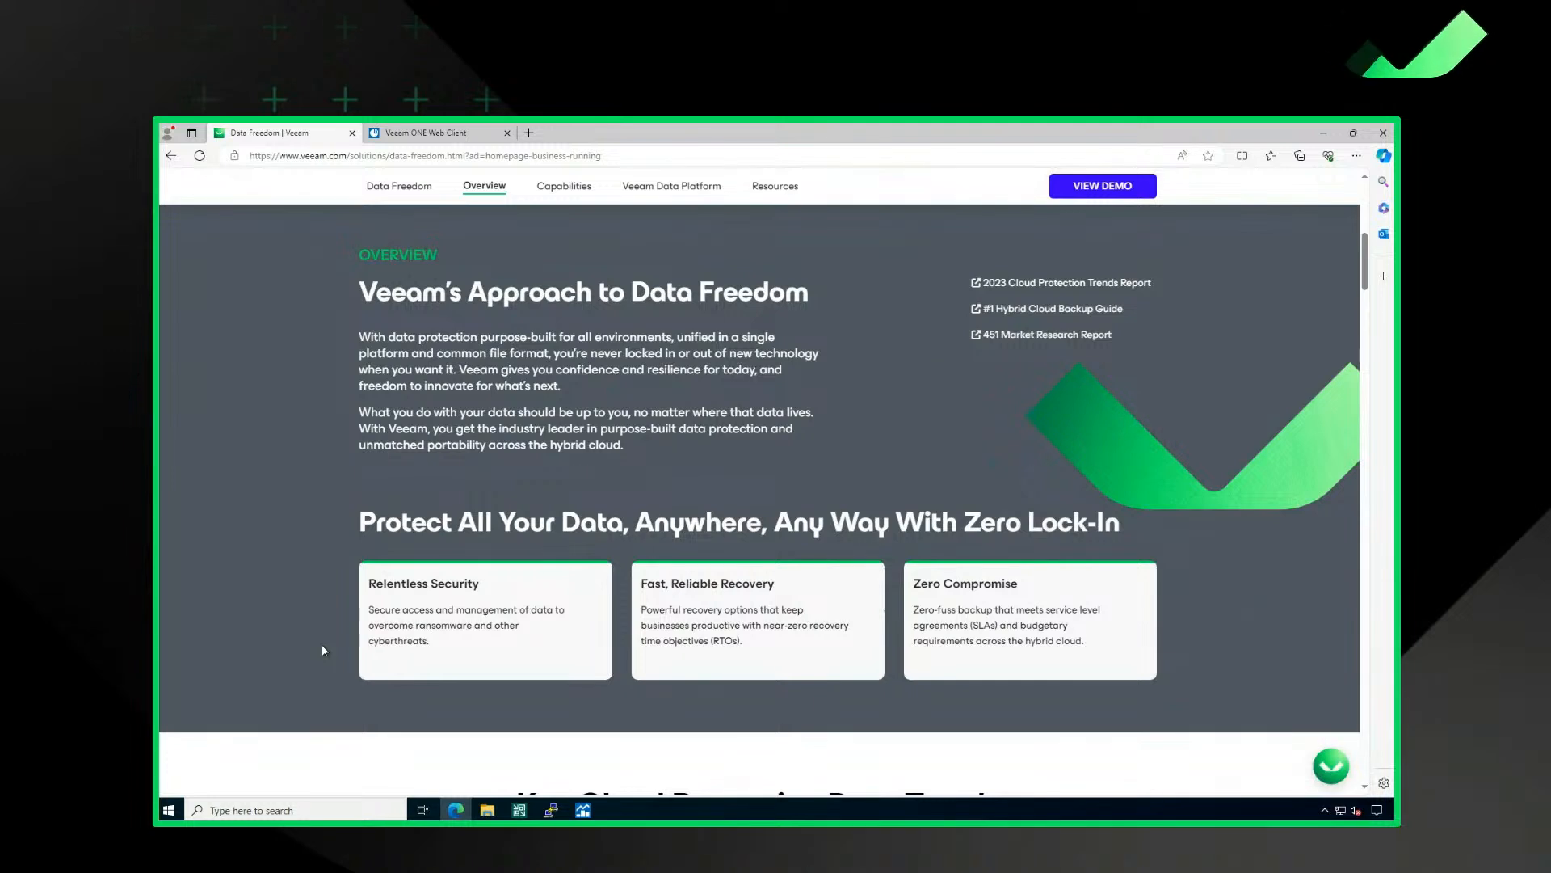
scroll(323, 650, up, 6)
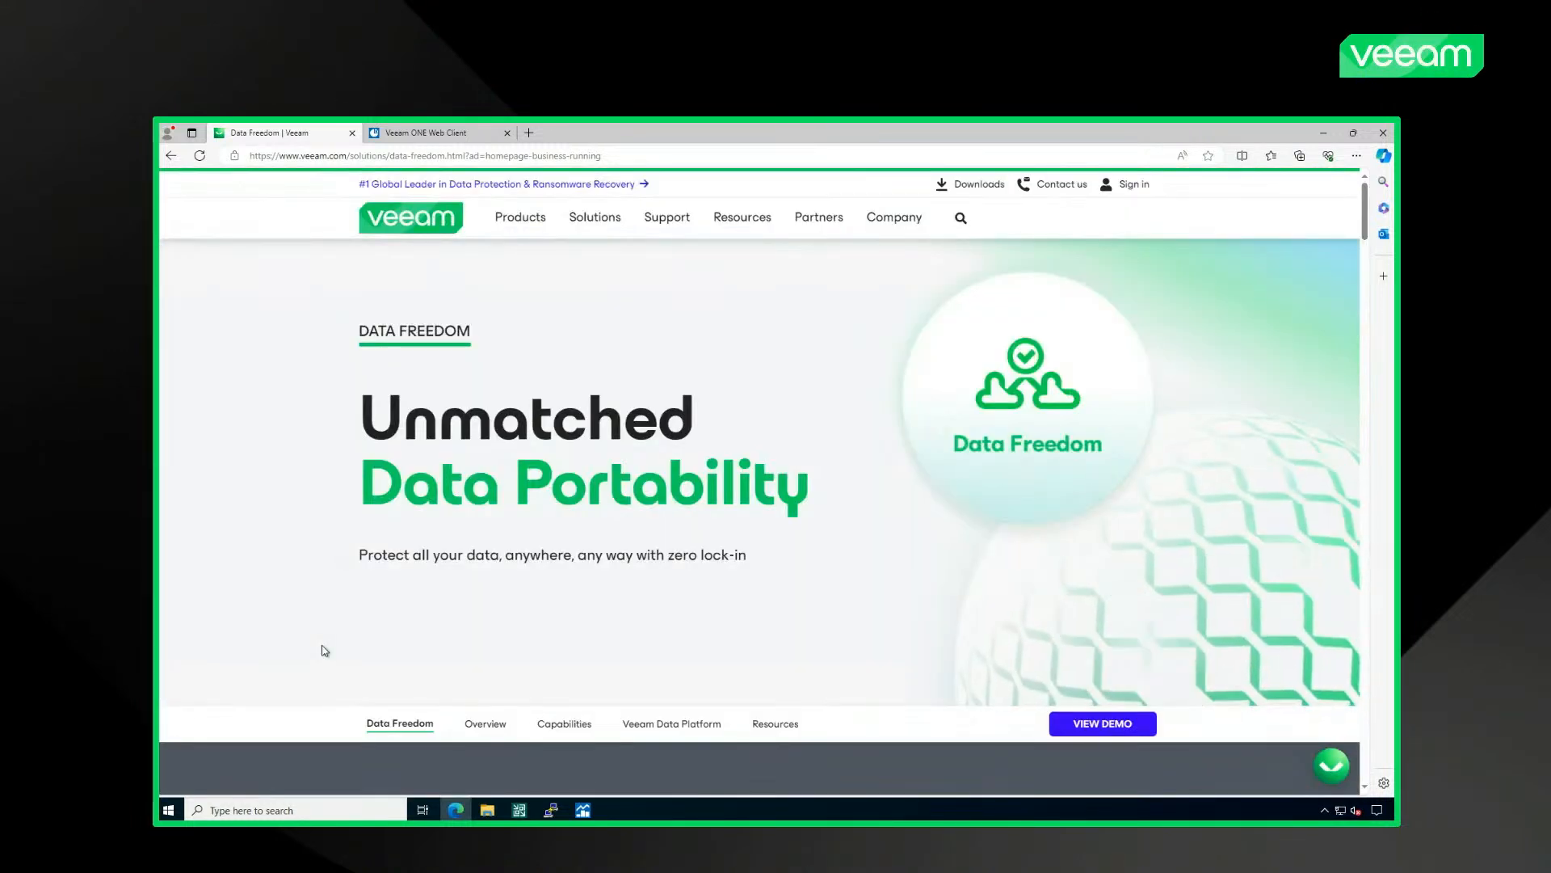